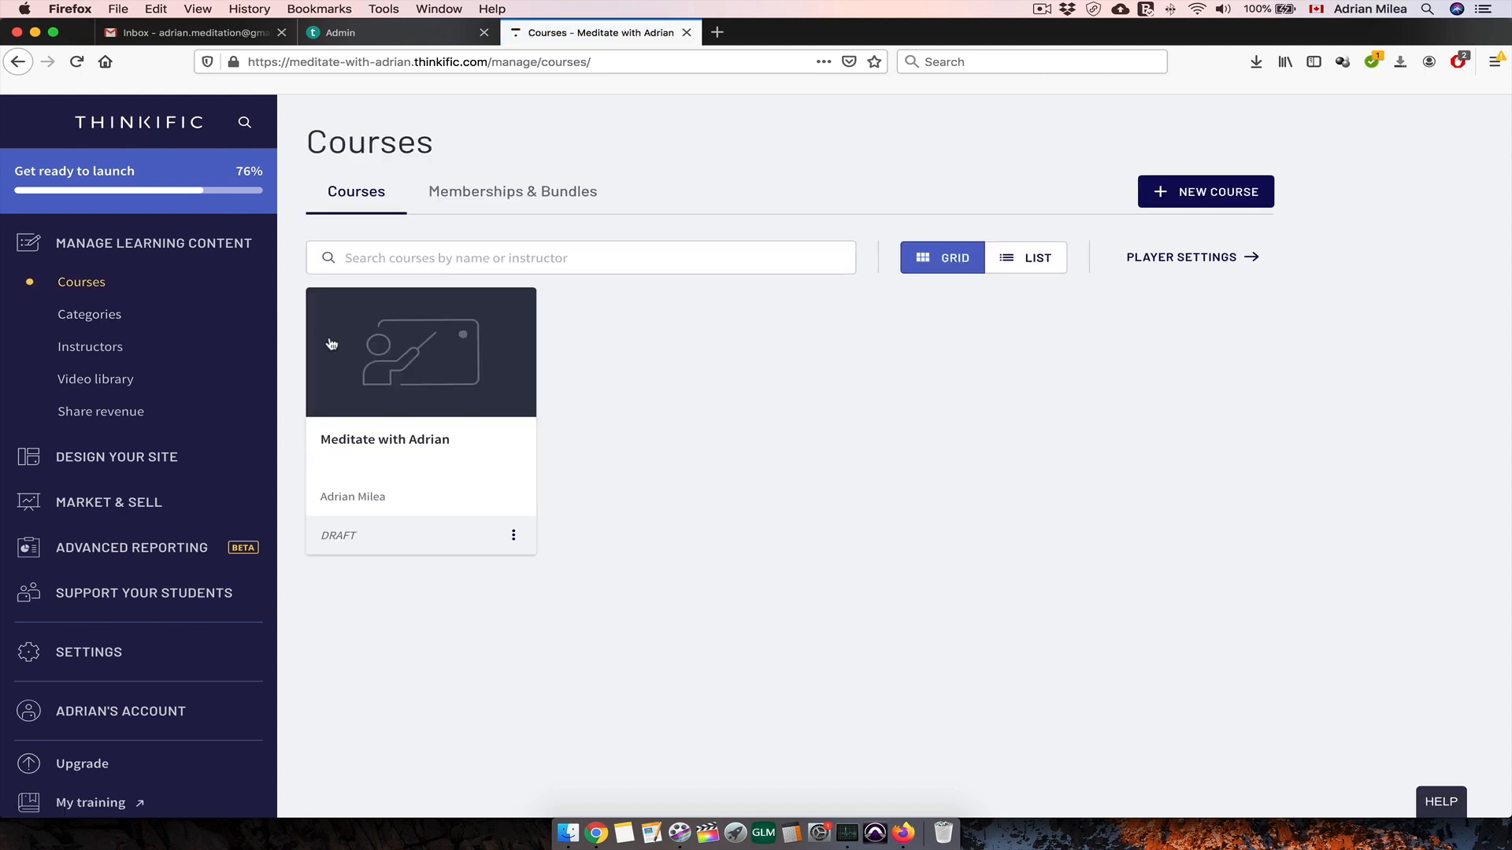
- Upload video 01, "How to Produce a Song for Video - Introduction.mov", to the course's "Welcome to the course" lesson
{"action": "left_click", "coordinate": [406, 367]}
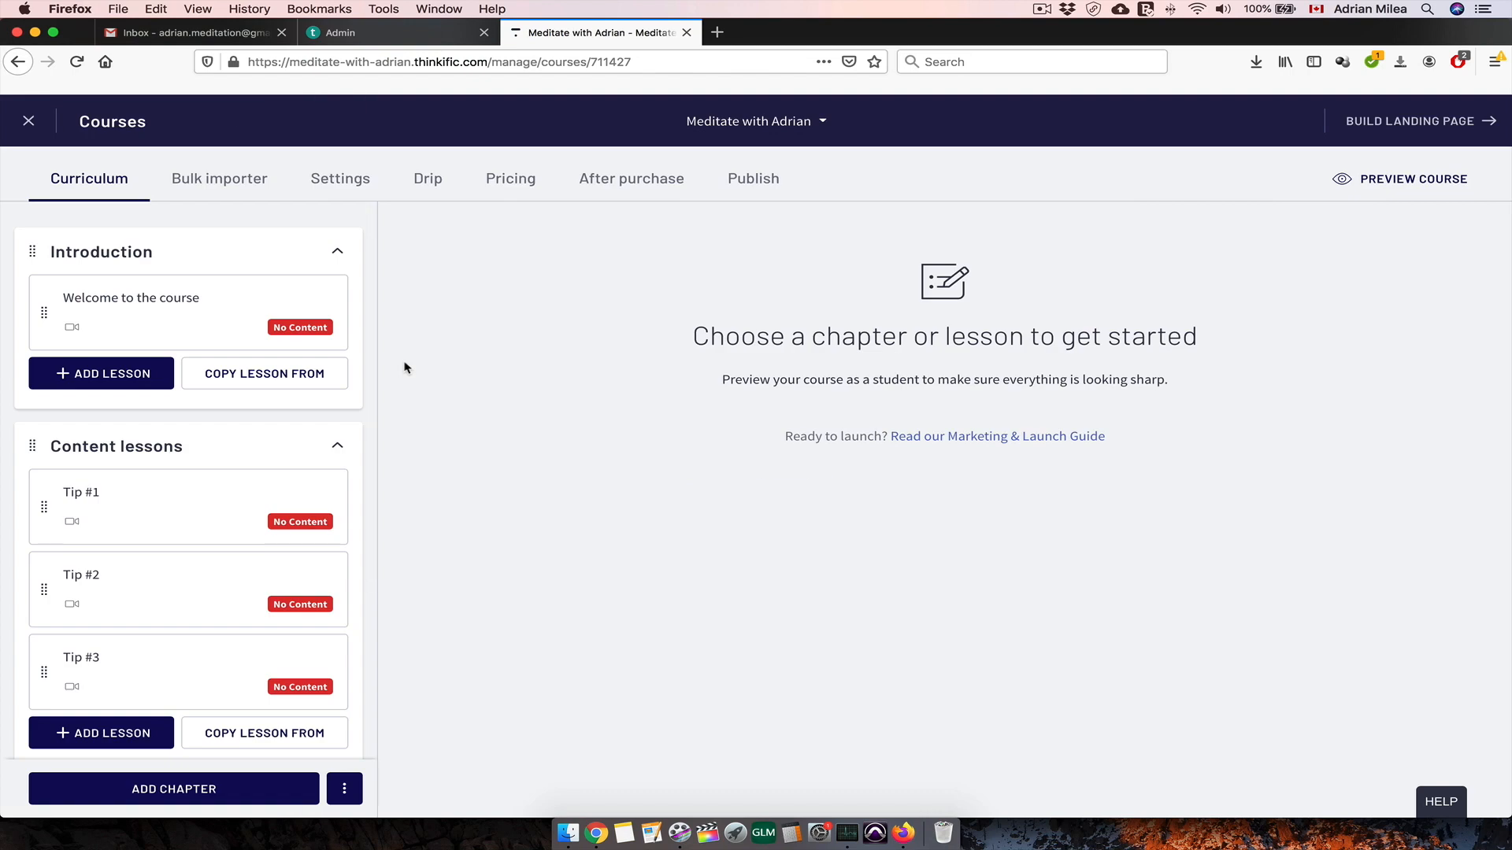
{"action": "left_click", "coordinate": [173, 314]}
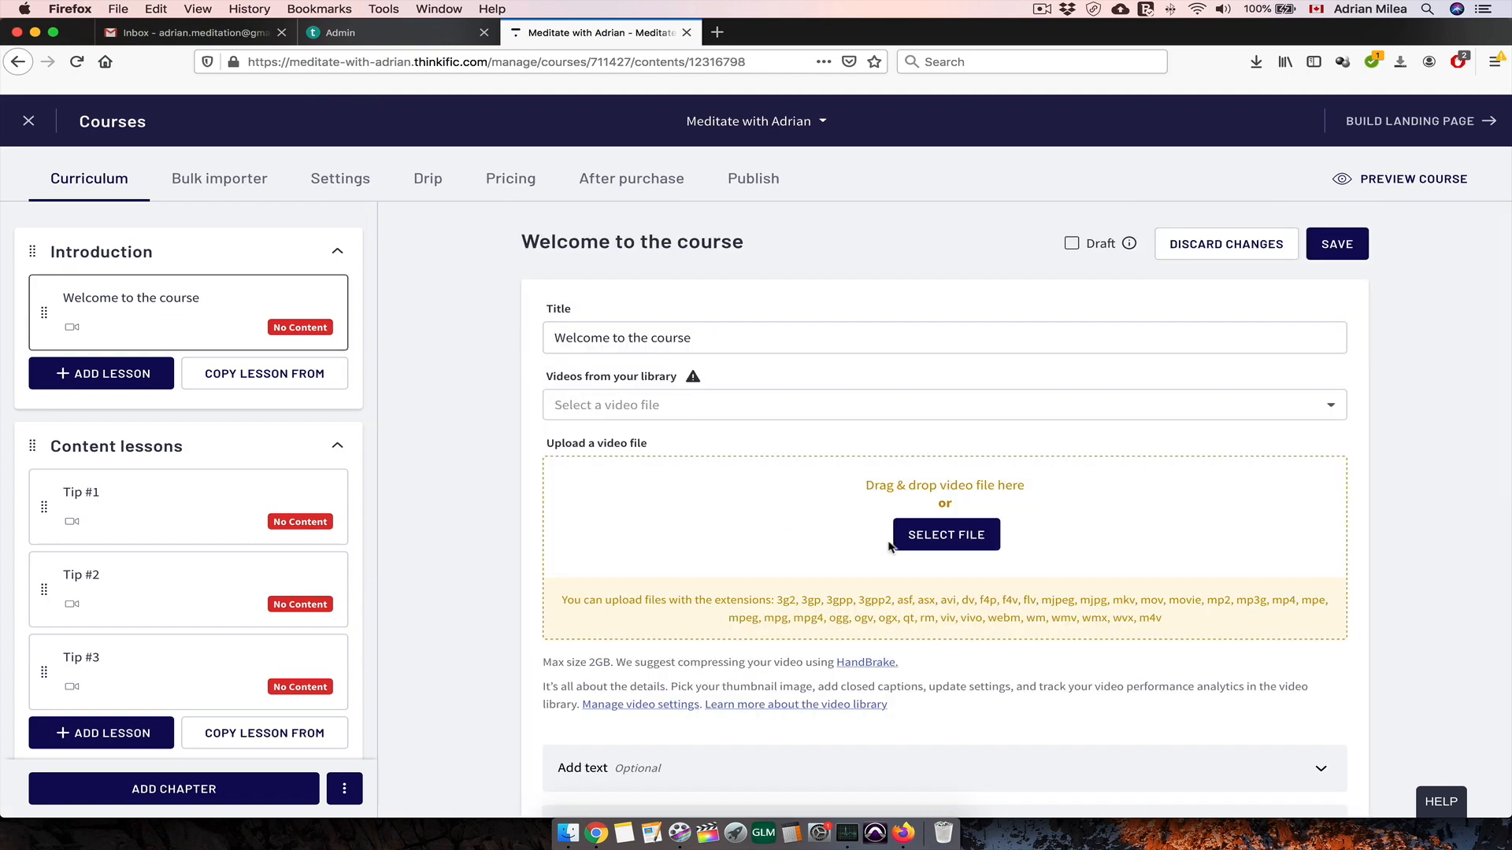
{"action": "left_click", "coordinate": [967, 540]}
{"action": "double_click", "coordinate": [655, 218]}
{"action": "left_click", "coordinate": [719, 189]}
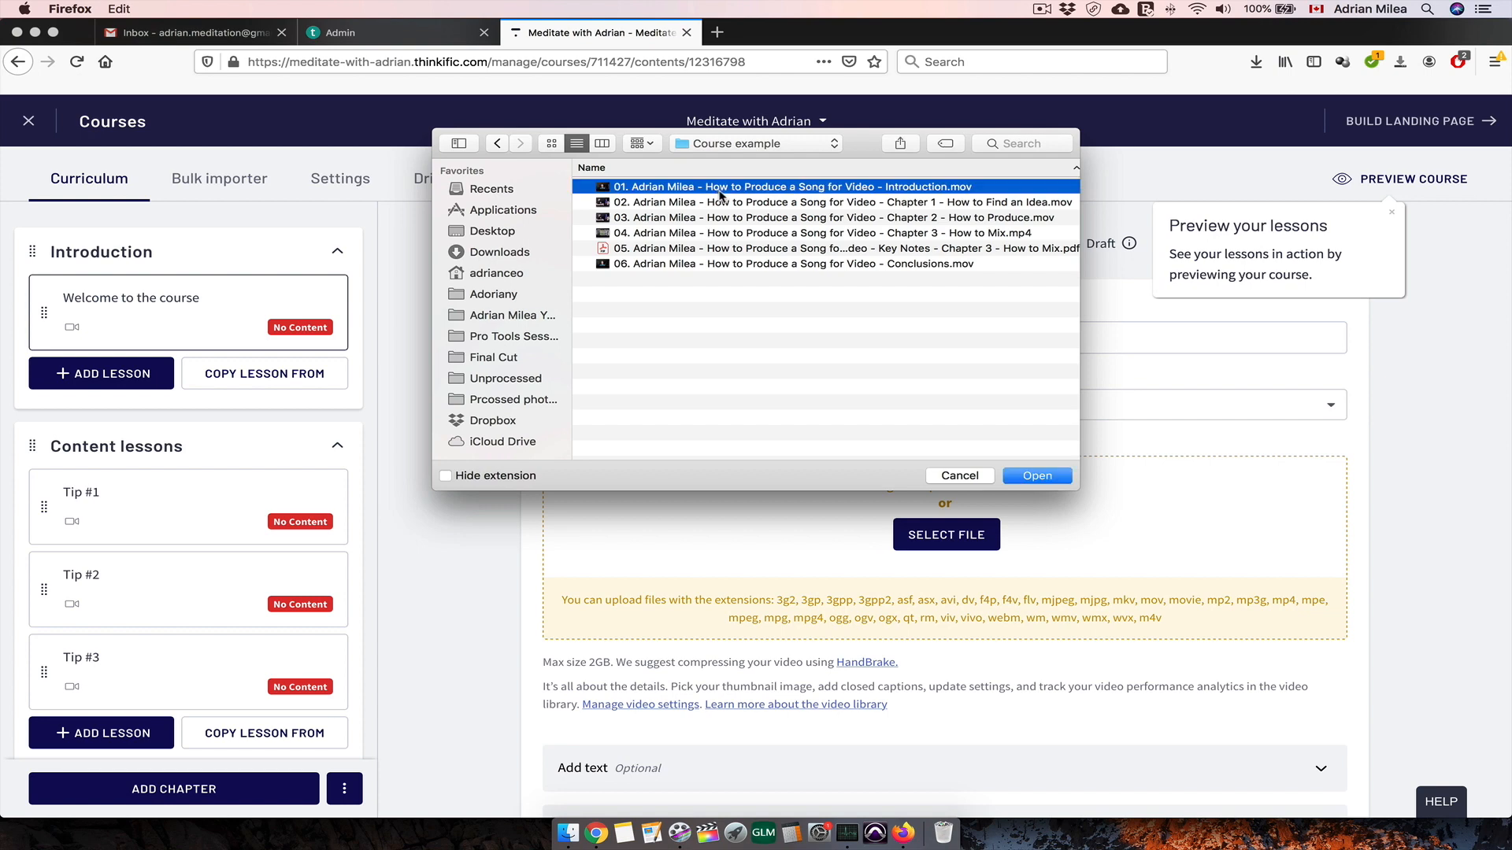
{"action": "left_click", "coordinate": [1036, 476]}
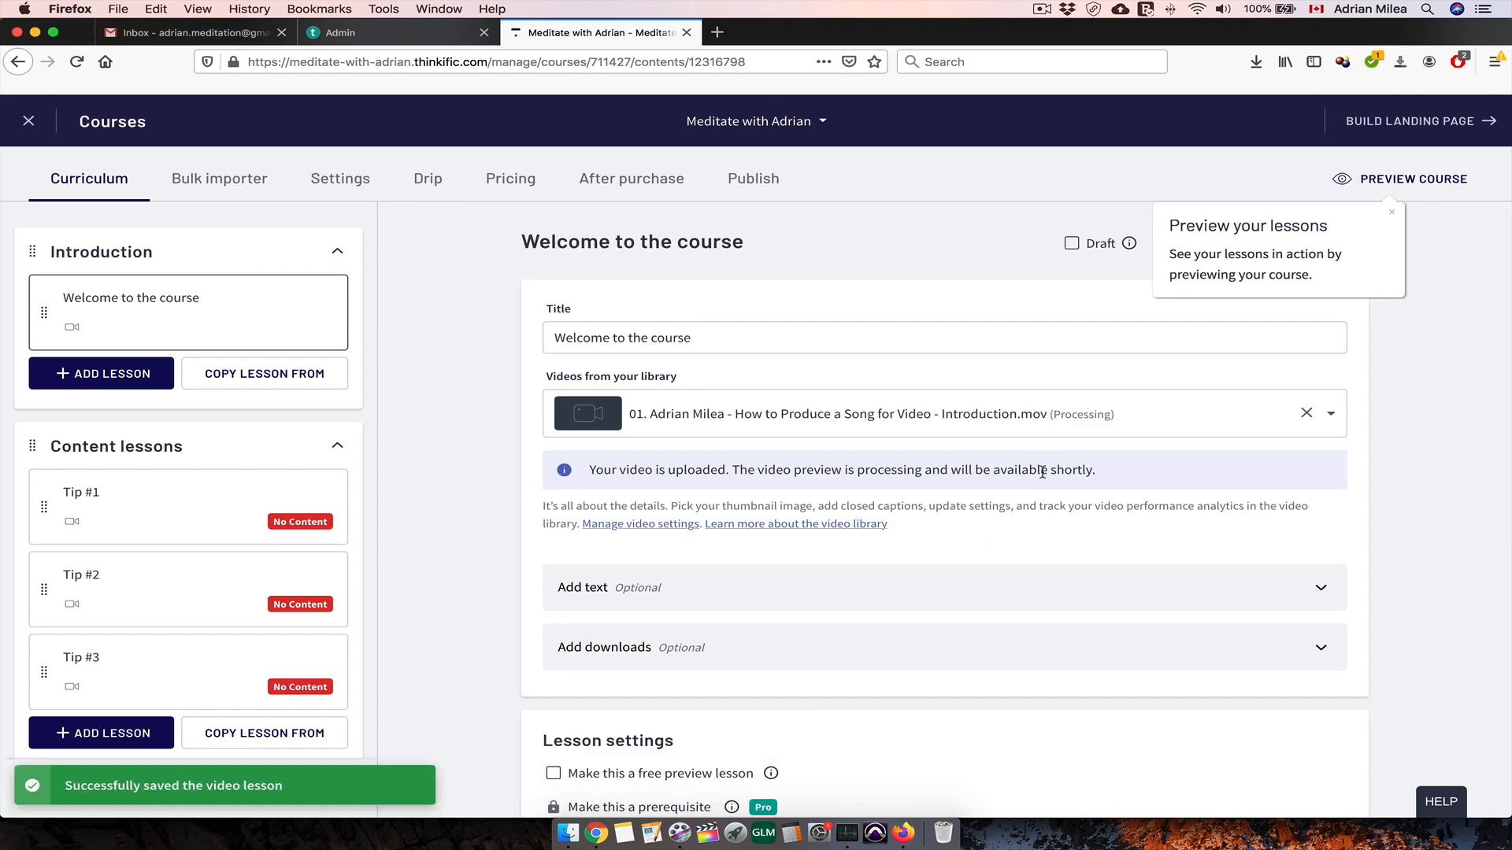
{"action": "left_click", "coordinate": [1392, 212]}
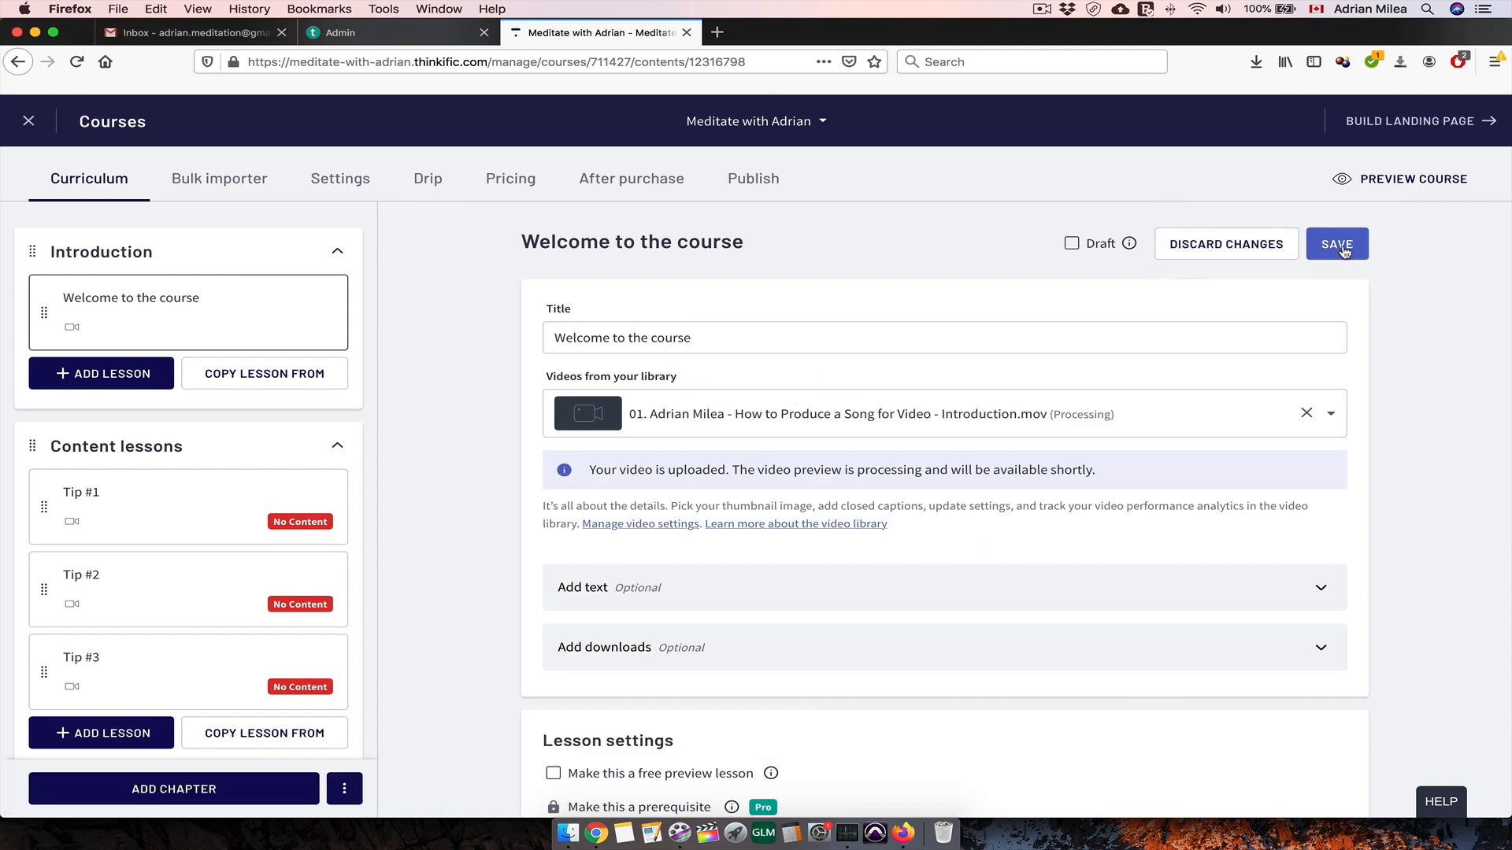
- Preview the course's Introduction chapter and its "Welcome to the course" lesson as a student, and return to the course editor
{"action": "left_click", "coordinate": [1399, 180]}
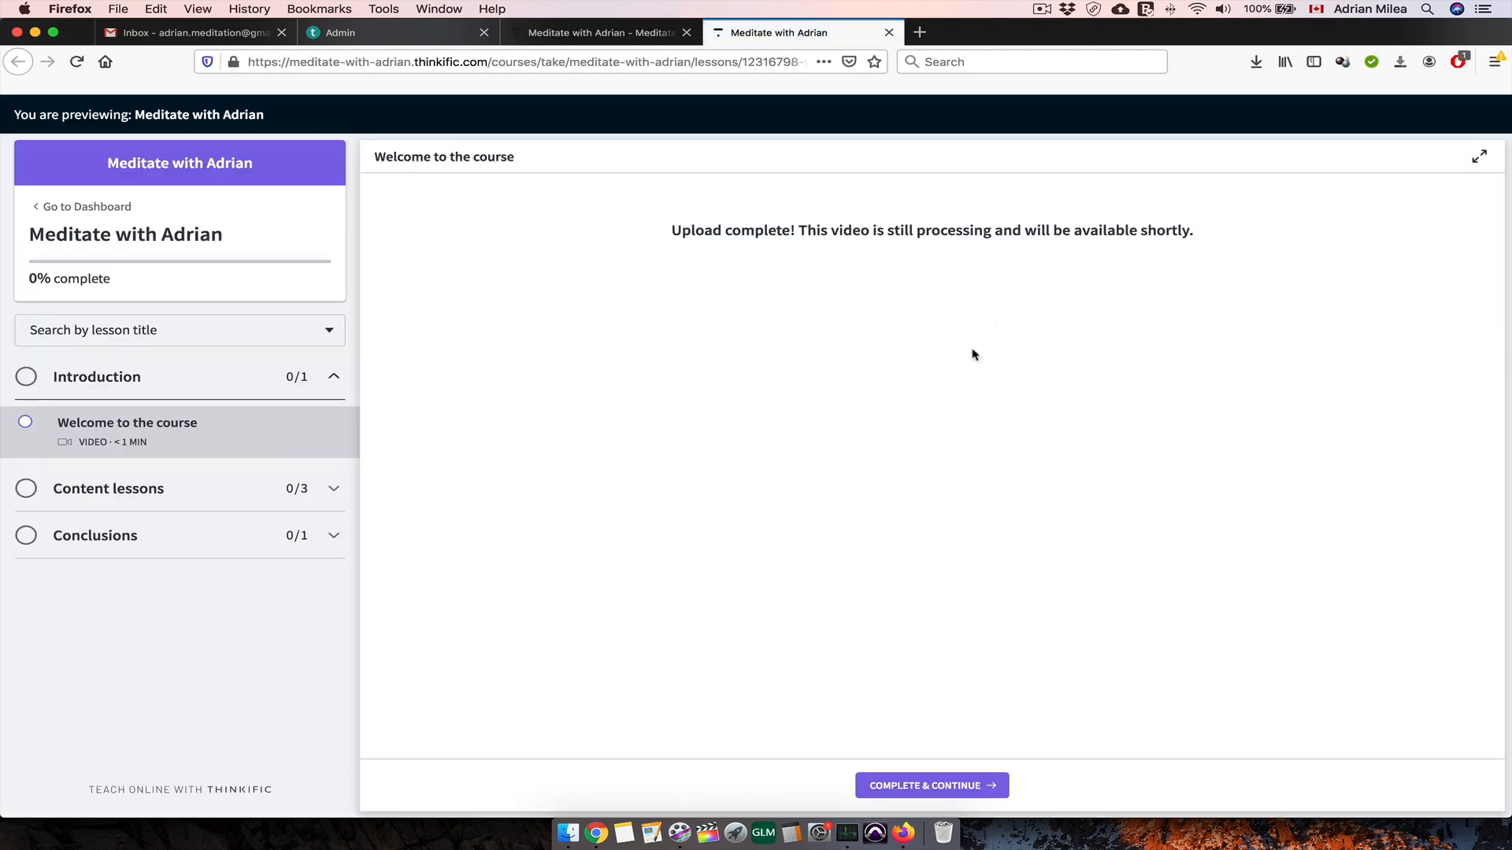
{"action": "left_click", "coordinate": [213, 378]}
{"action": "left_click", "coordinate": [210, 378]}
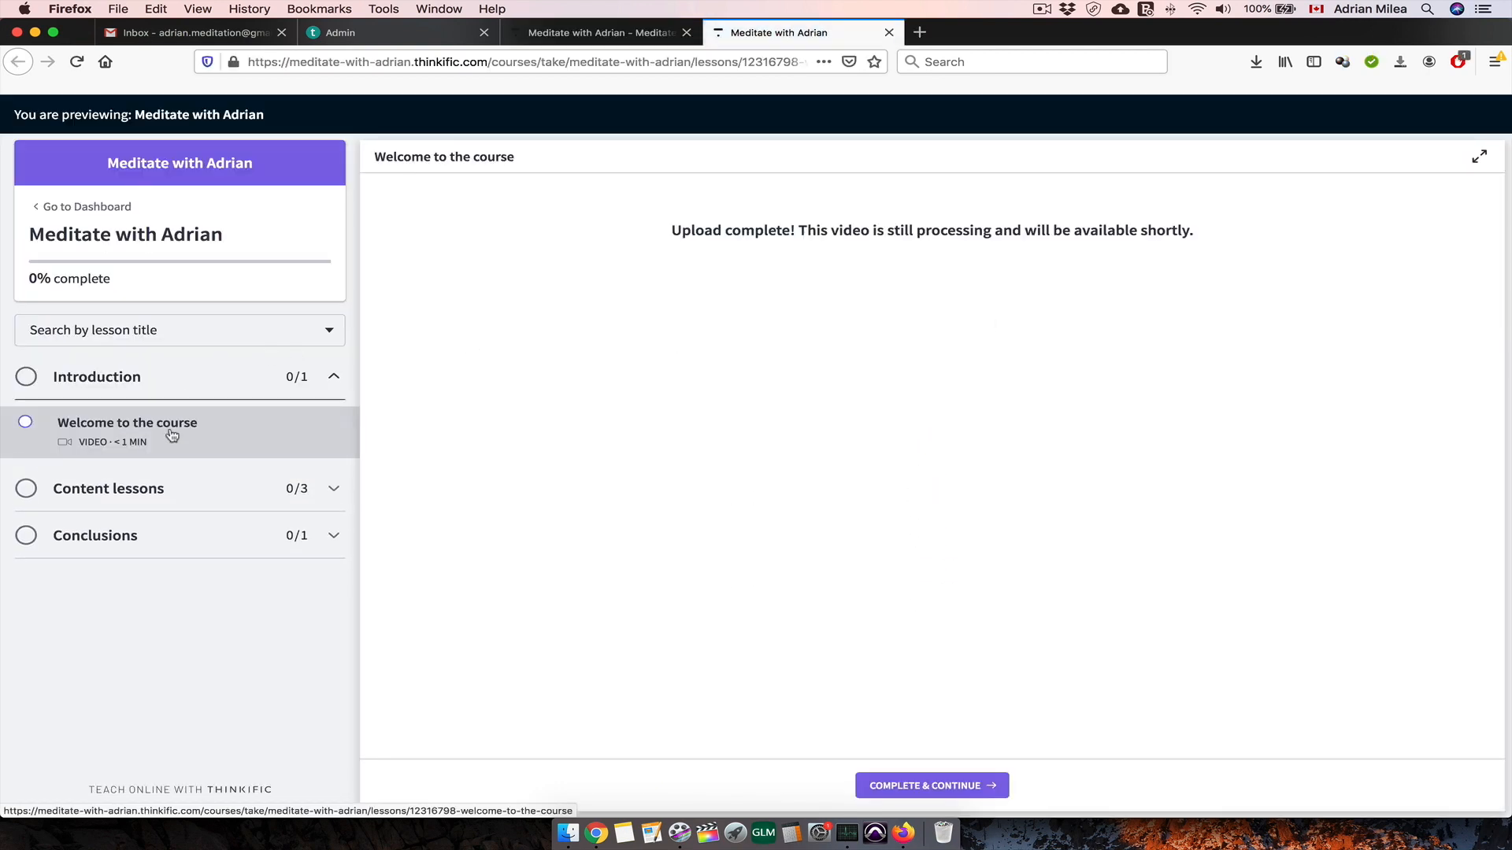
{"action": "left_click", "coordinate": [889, 32]}
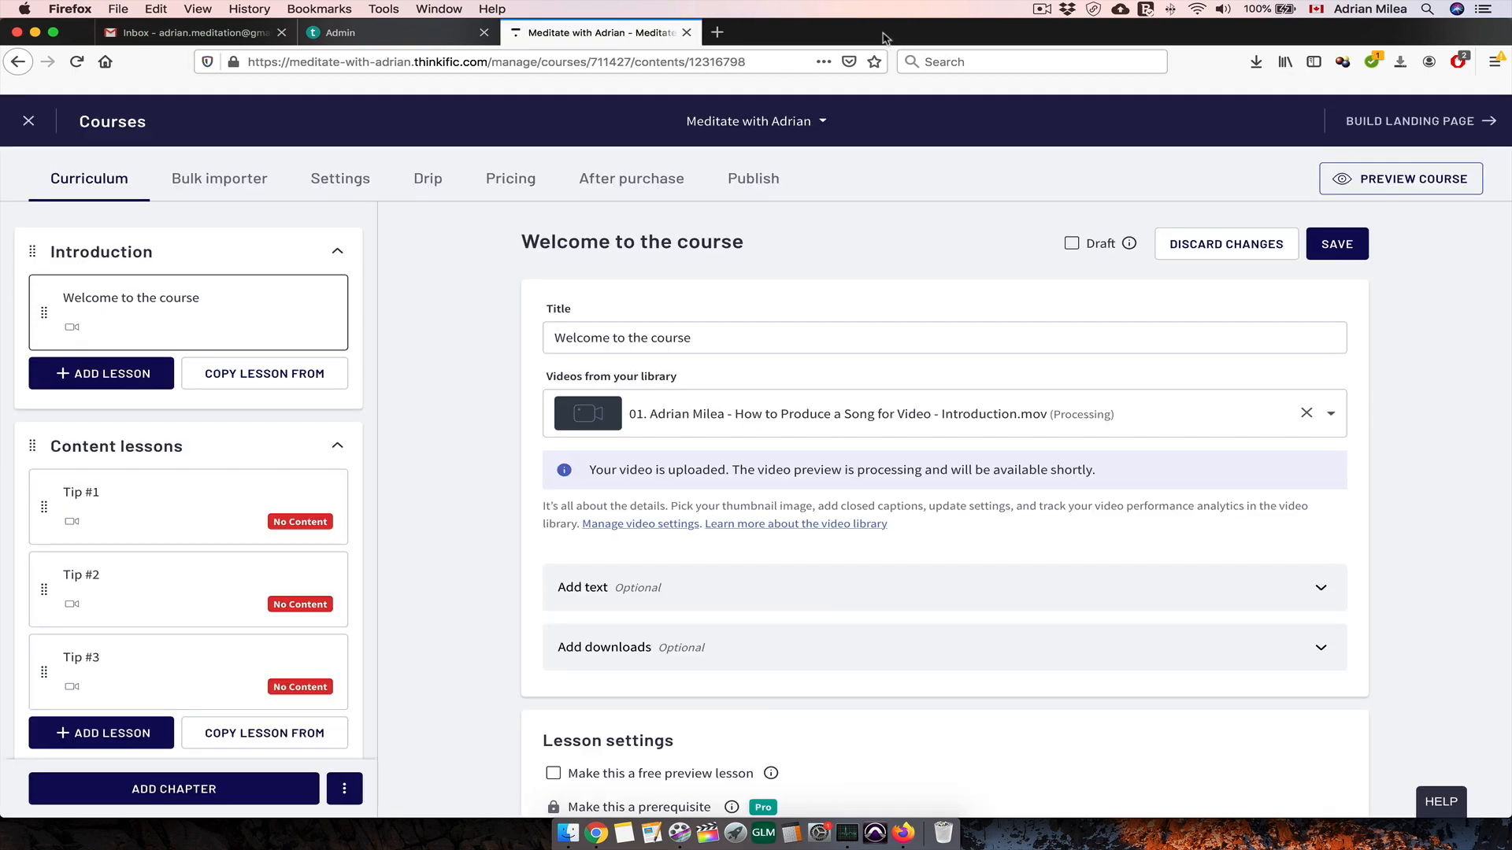
- Add the text "Welcome to my new course! Glad to have you here!" to the "Welcome to the course" lesson and save it
{"action": "left_click", "coordinate": [711, 661]}
{"action": "type", "text": "Welcome to my new course! Glad to have you"}
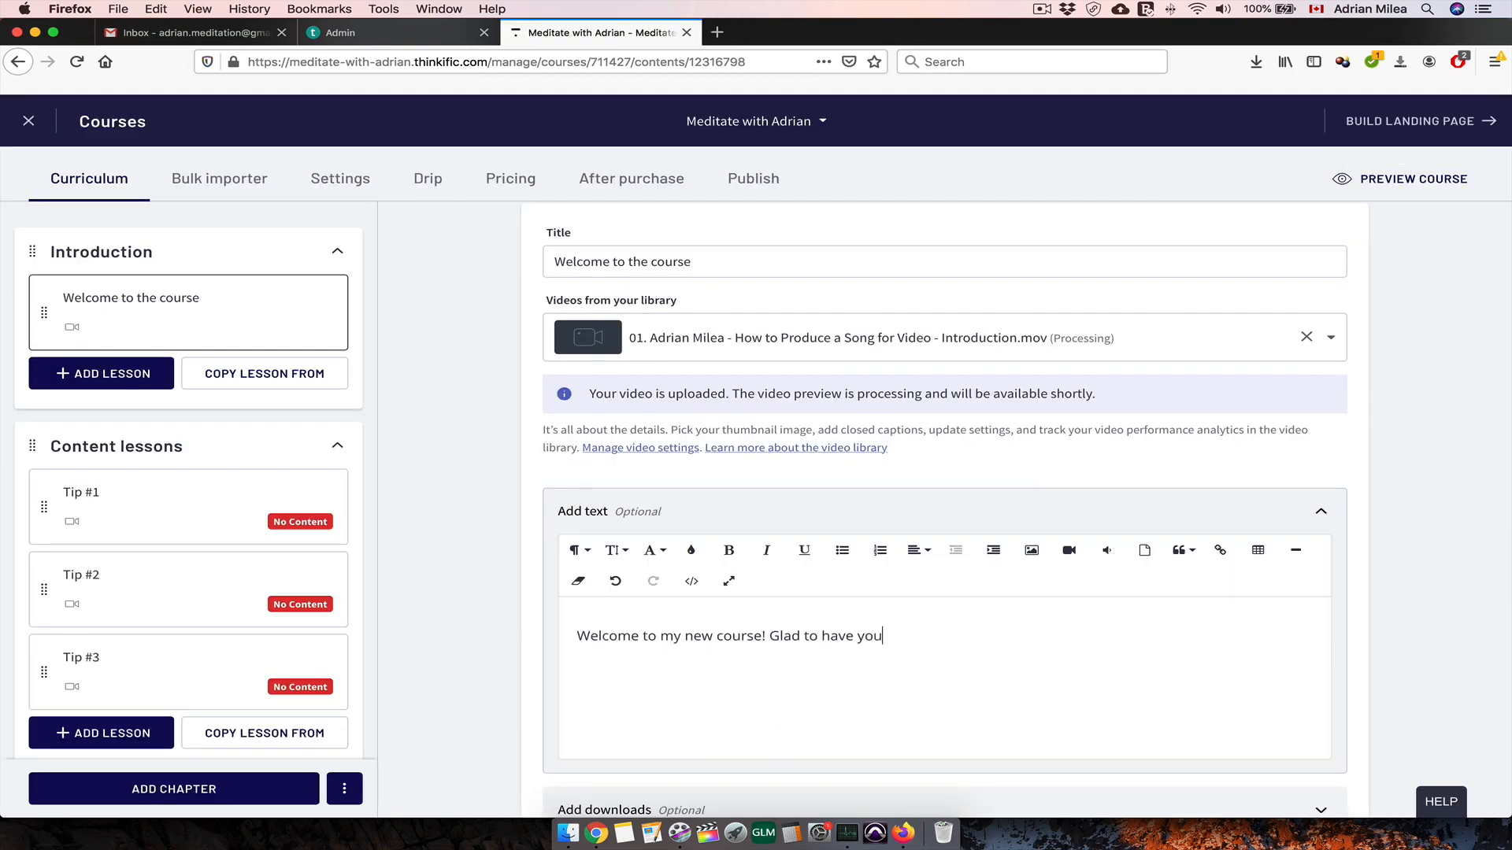
{"action": "type", "text": " here!"}
{"action": "scroll", "coordinate": [1037, 362], "scroll_direction": "down", "scroll_amount": 3}
{"action": "key", "text": "ctrl+a"}
{"action": "scroll", "coordinate": [986, 382], "scroll_direction": "down", "scroll_amount": 3}
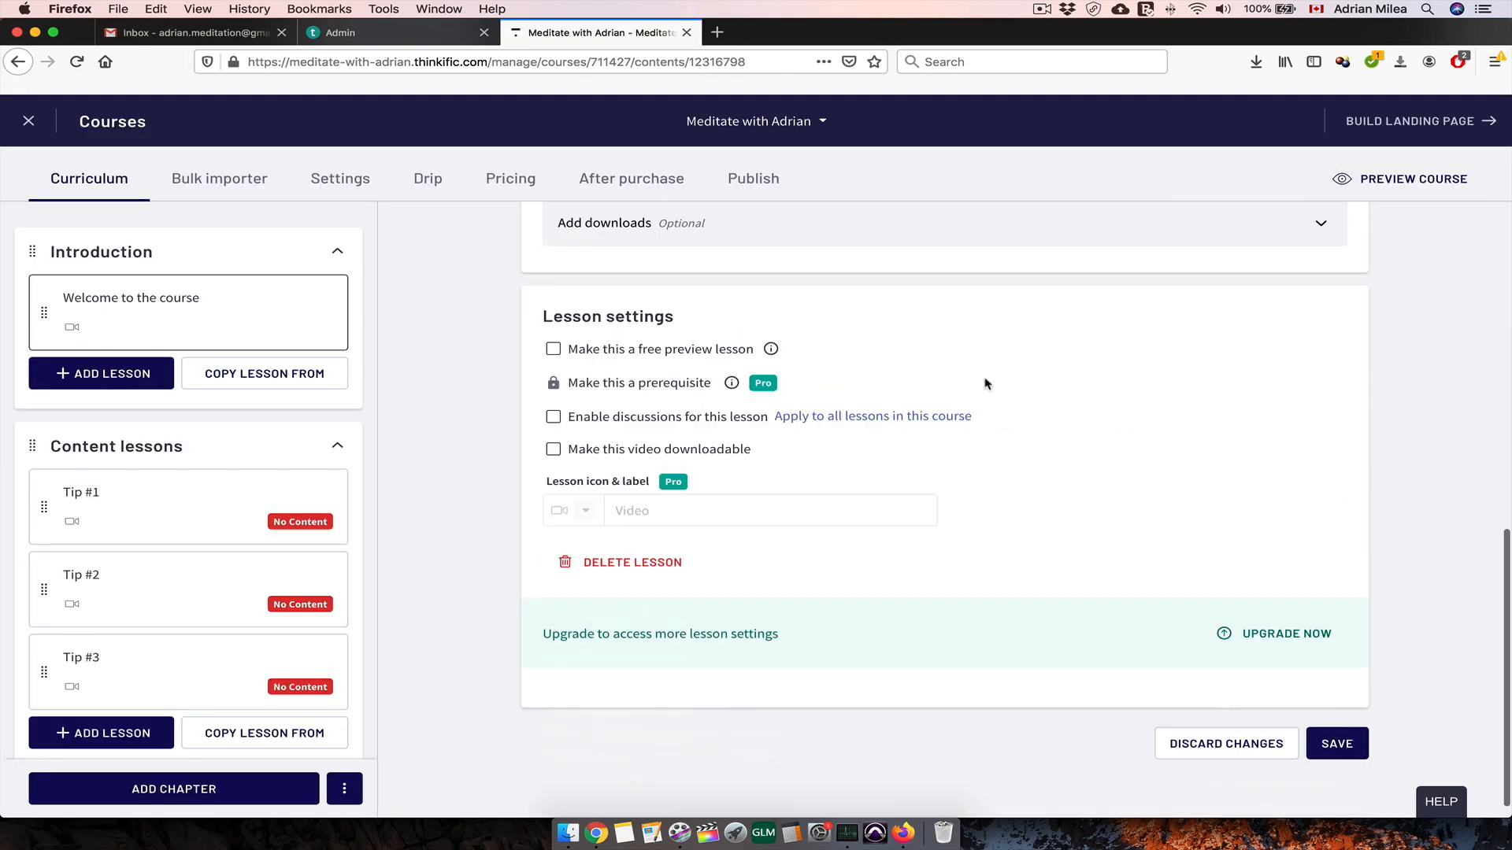
{"action": "left_click", "coordinate": [554, 349]}
{"action": "left_click", "coordinate": [554, 348]}
{"action": "scroll", "coordinate": [404, 504], "scroll_direction": "down", "scroll_amount": 1}
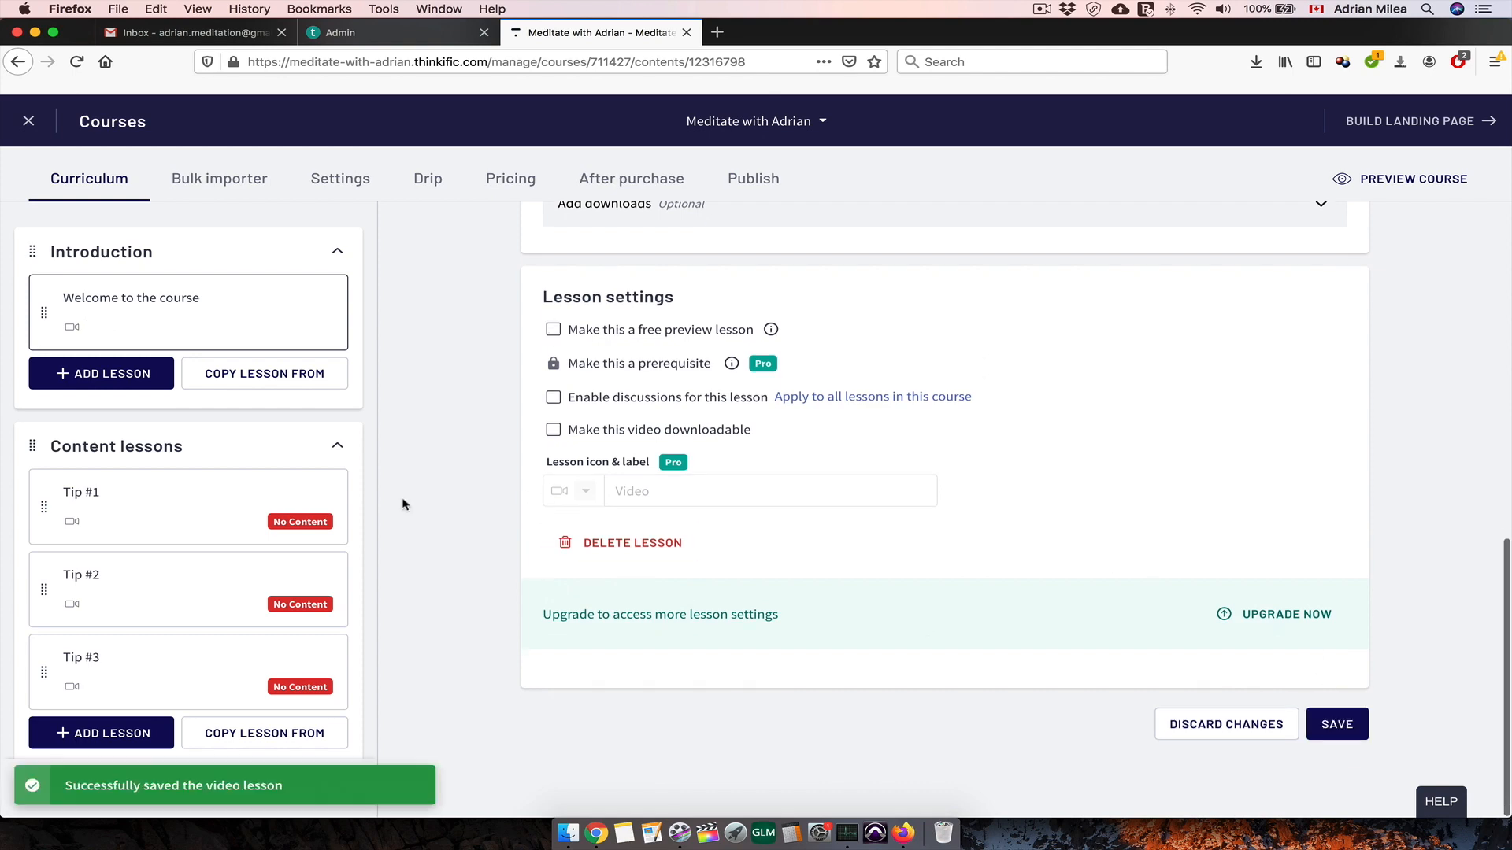
- Bulk import files 02 to 05 from the Course example folder, three chapter videos and the key notes PDF, into the Content lessons chapter
{"action": "left_click", "coordinate": [226, 197]}
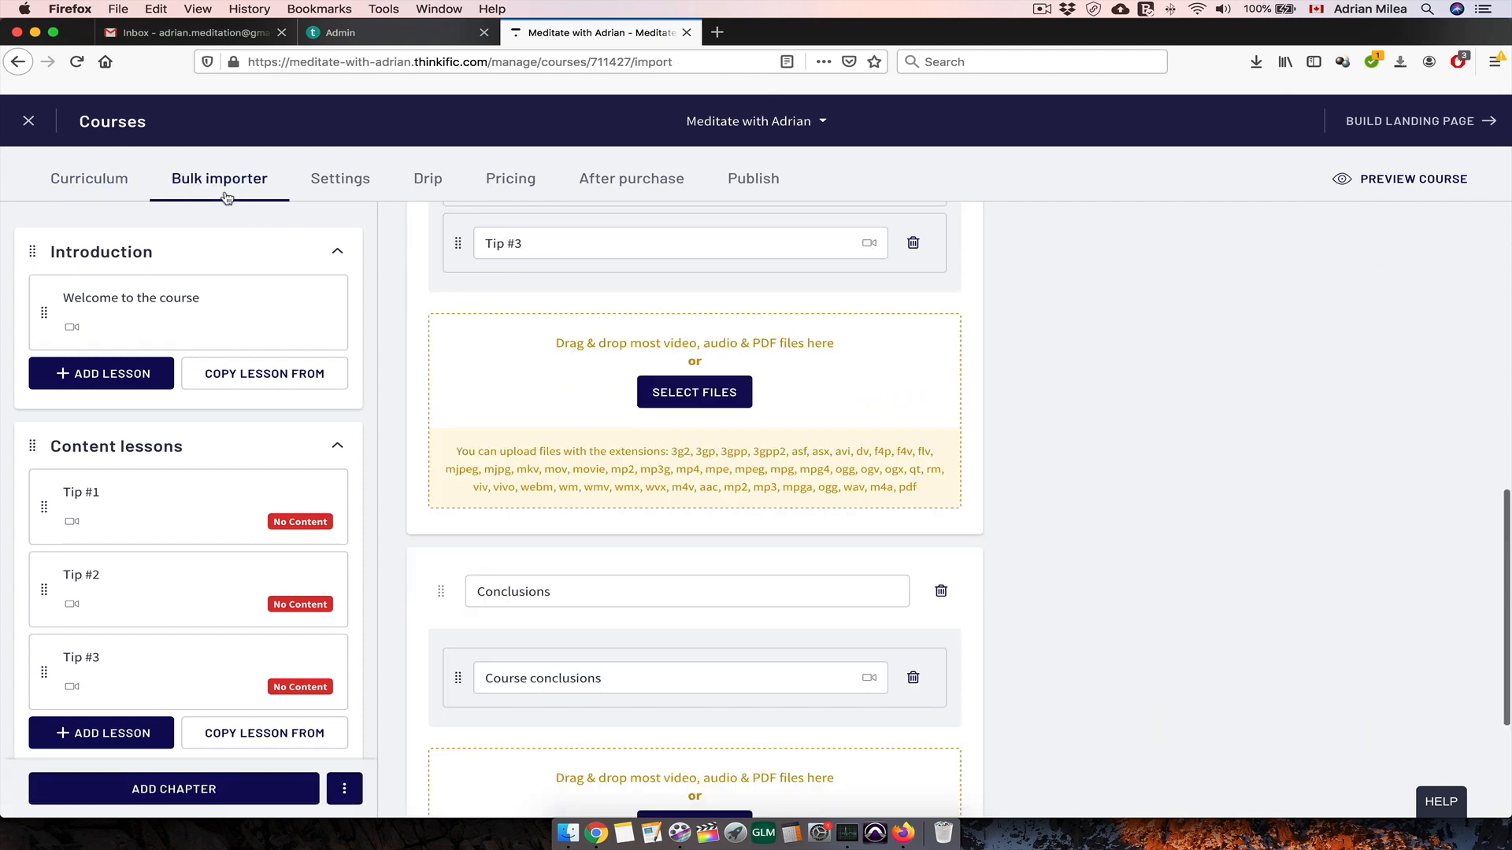
{"action": "scroll", "coordinate": [975, 327], "scroll_direction": "up", "scroll_amount": 4}
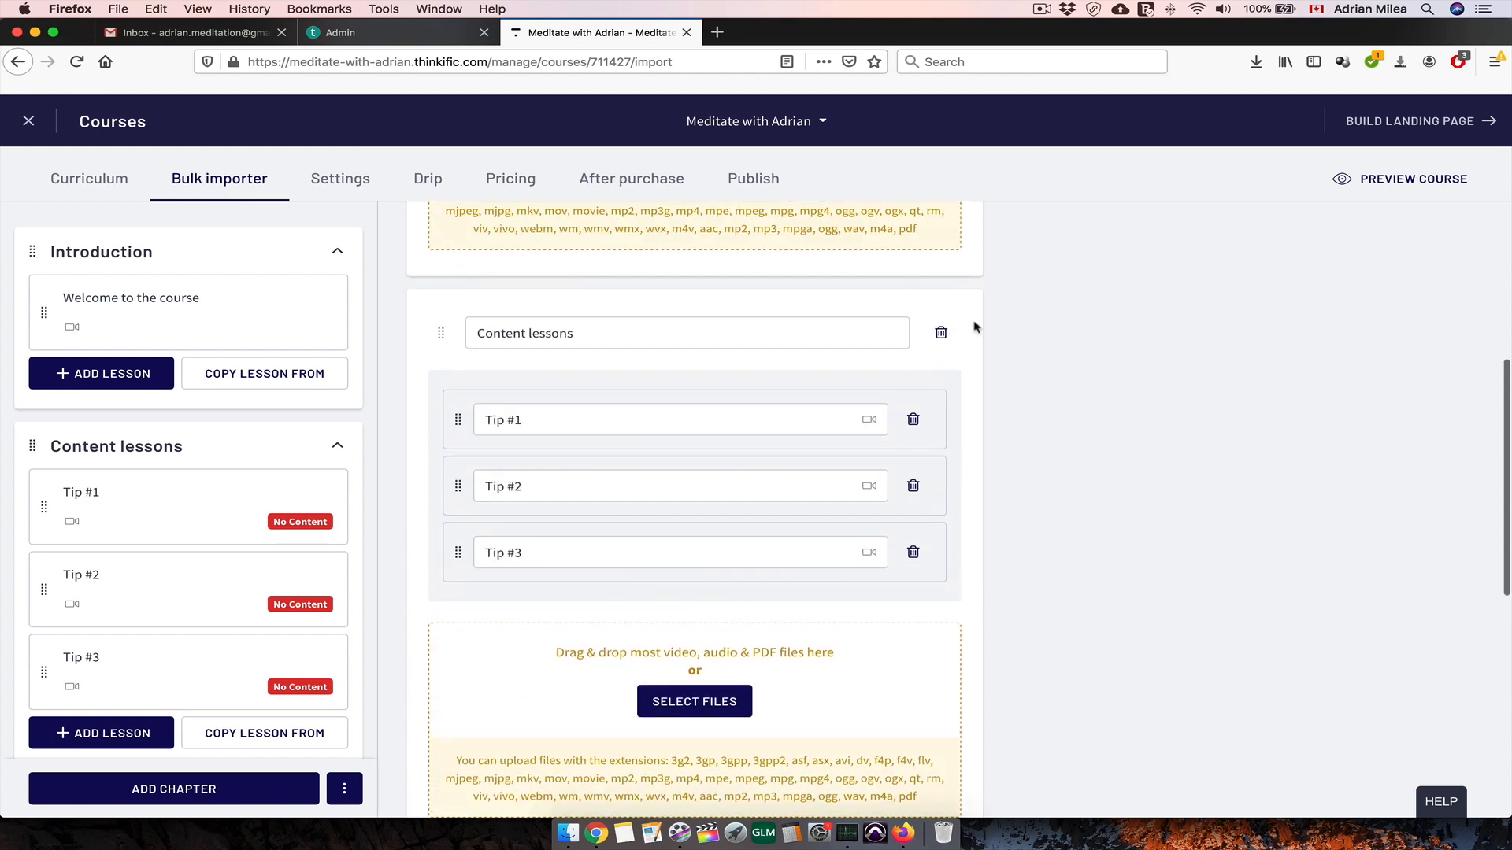
{"action": "scroll", "coordinate": [975, 327], "scroll_direction": "up", "scroll_amount": 3}
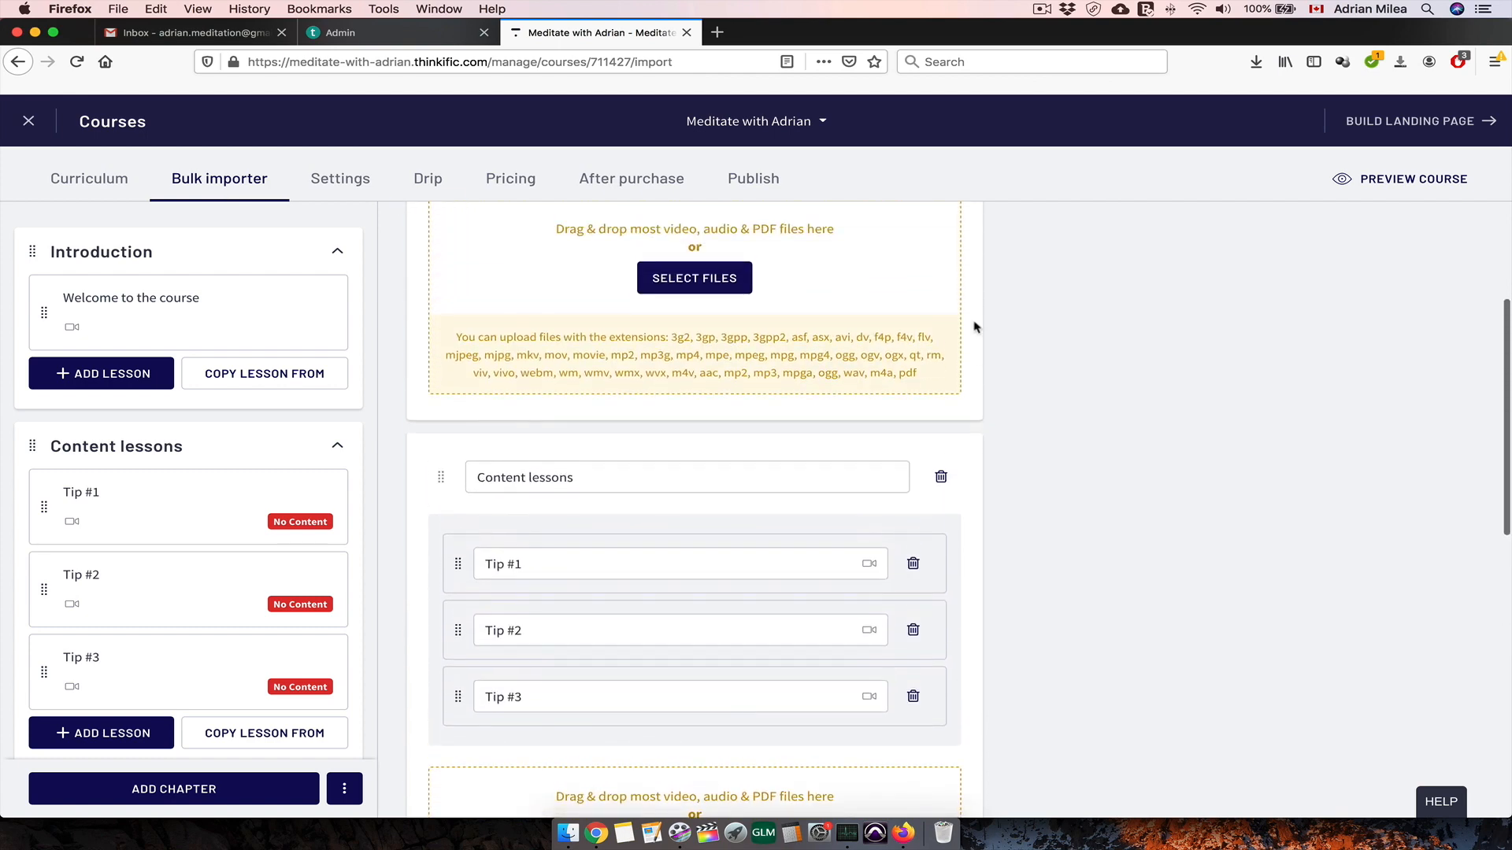
{"action": "scroll", "coordinate": [975, 327], "scroll_direction": "down", "scroll_amount": 6}
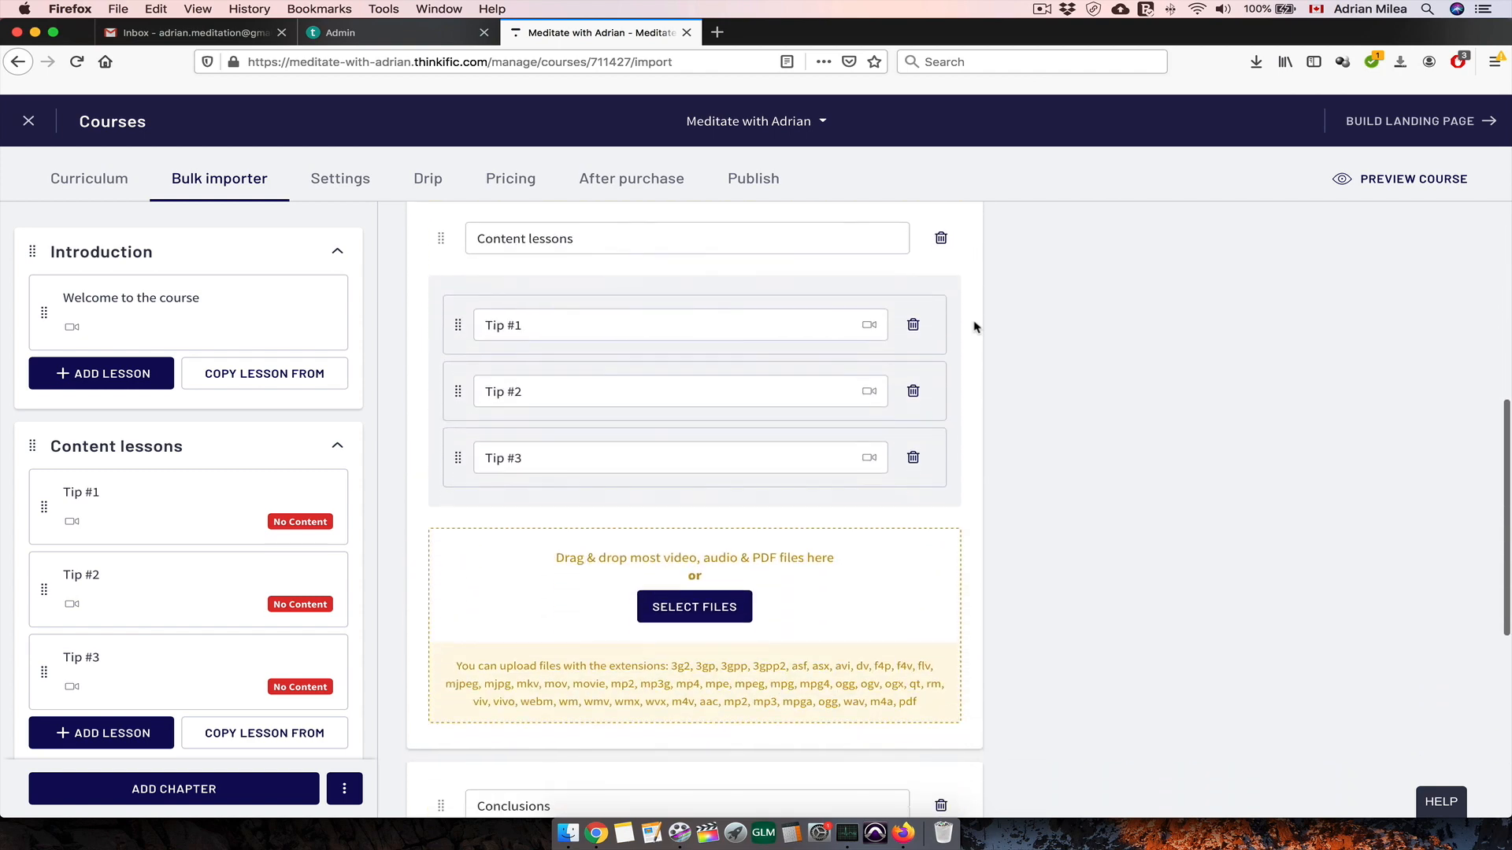
{"action": "scroll", "coordinate": [975, 327], "scroll_direction": "down", "scroll_amount": 1}
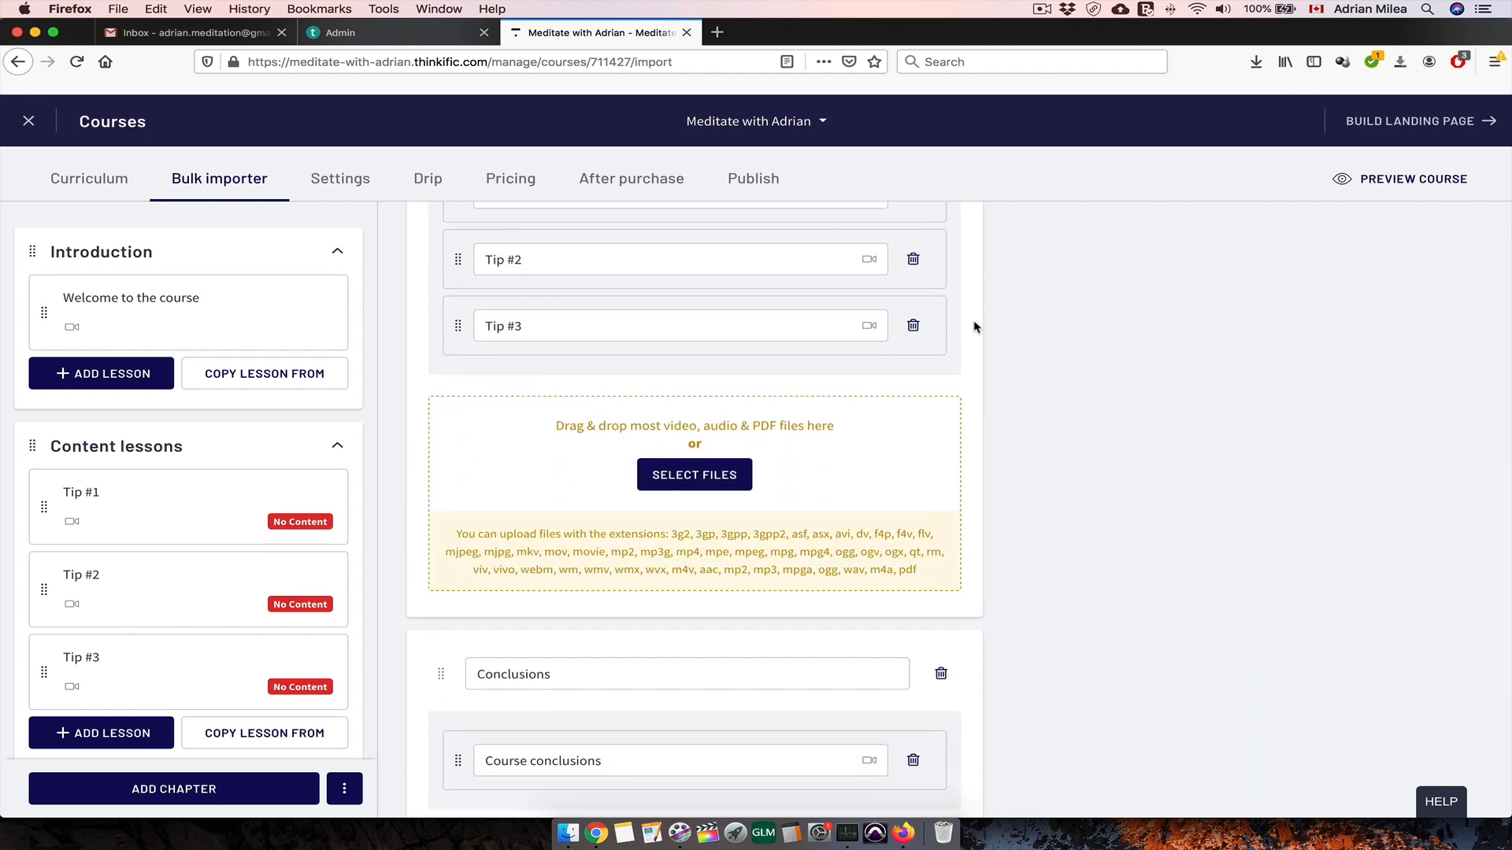
{"action": "left_click", "coordinate": [567, 833]}
{"action": "left_click", "coordinate": [1075, 404]}
{"action": "left_click", "coordinate": [1063, 454], "text": "shift"}
{"action": "left_click_drag", "start_coordinate": [1062, 454], "coordinate": [655, 455]}
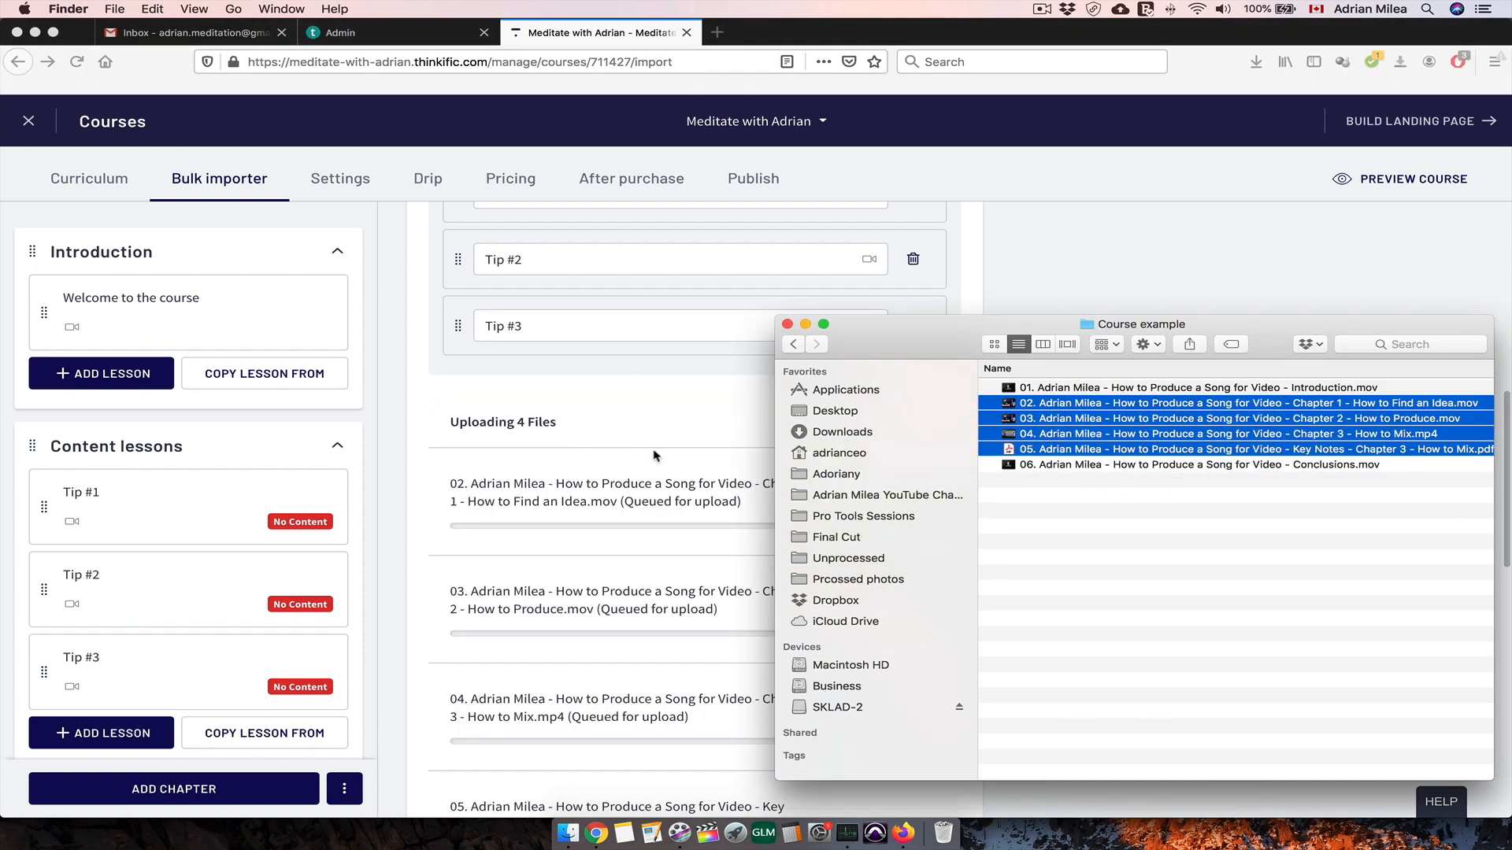
{"action": "left_click", "coordinate": [658, 451]}
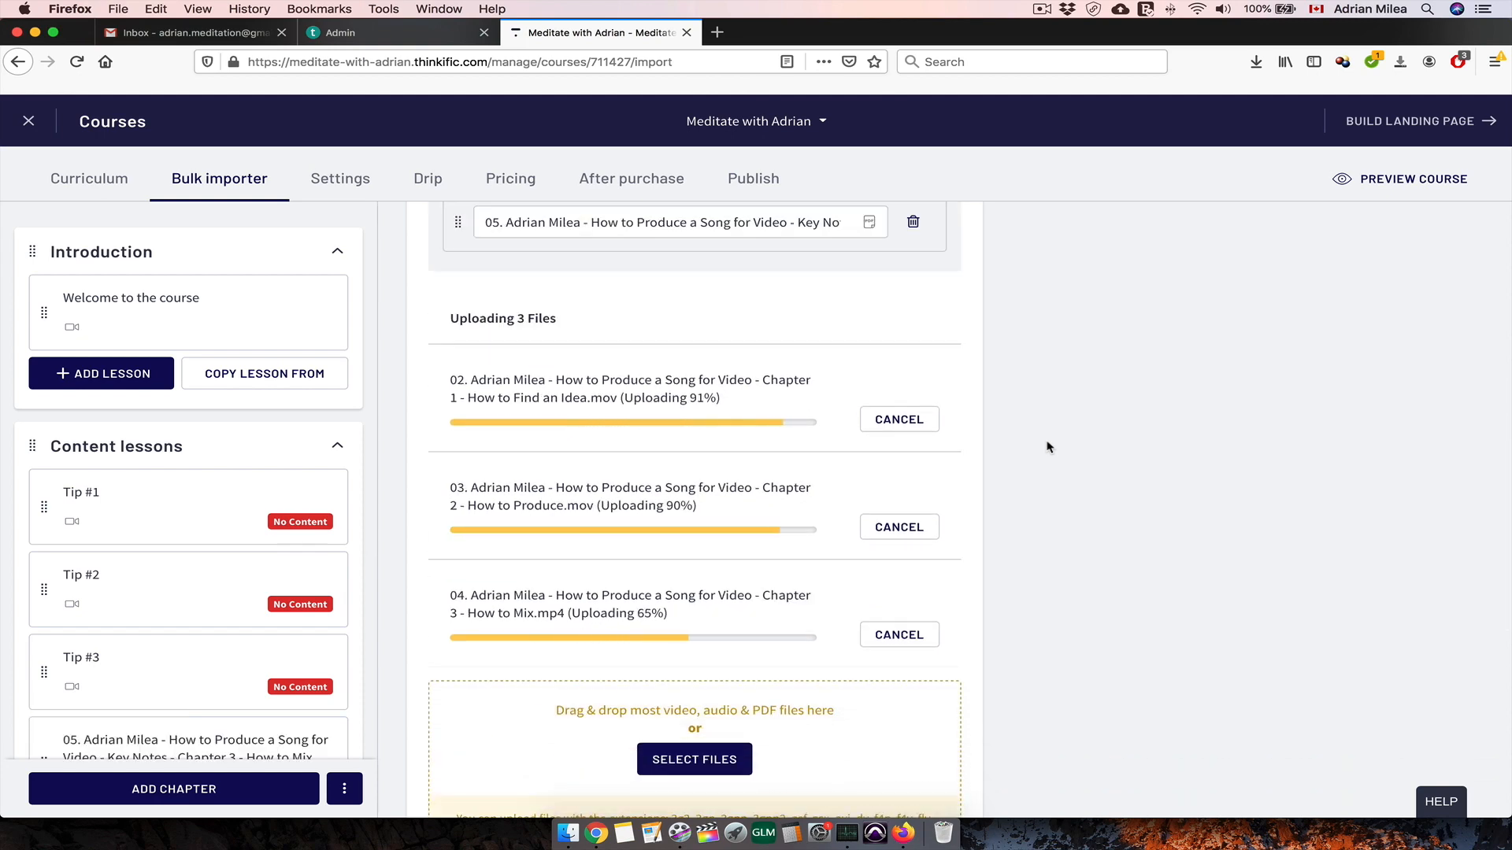
- Bulk import video 06, "How to Produce a Song for Video - Conclusions.mov", into the Conclusions chapter
{"action": "scroll", "coordinate": [1049, 447], "scroll_direction": "down", "scroll_amount": 5}
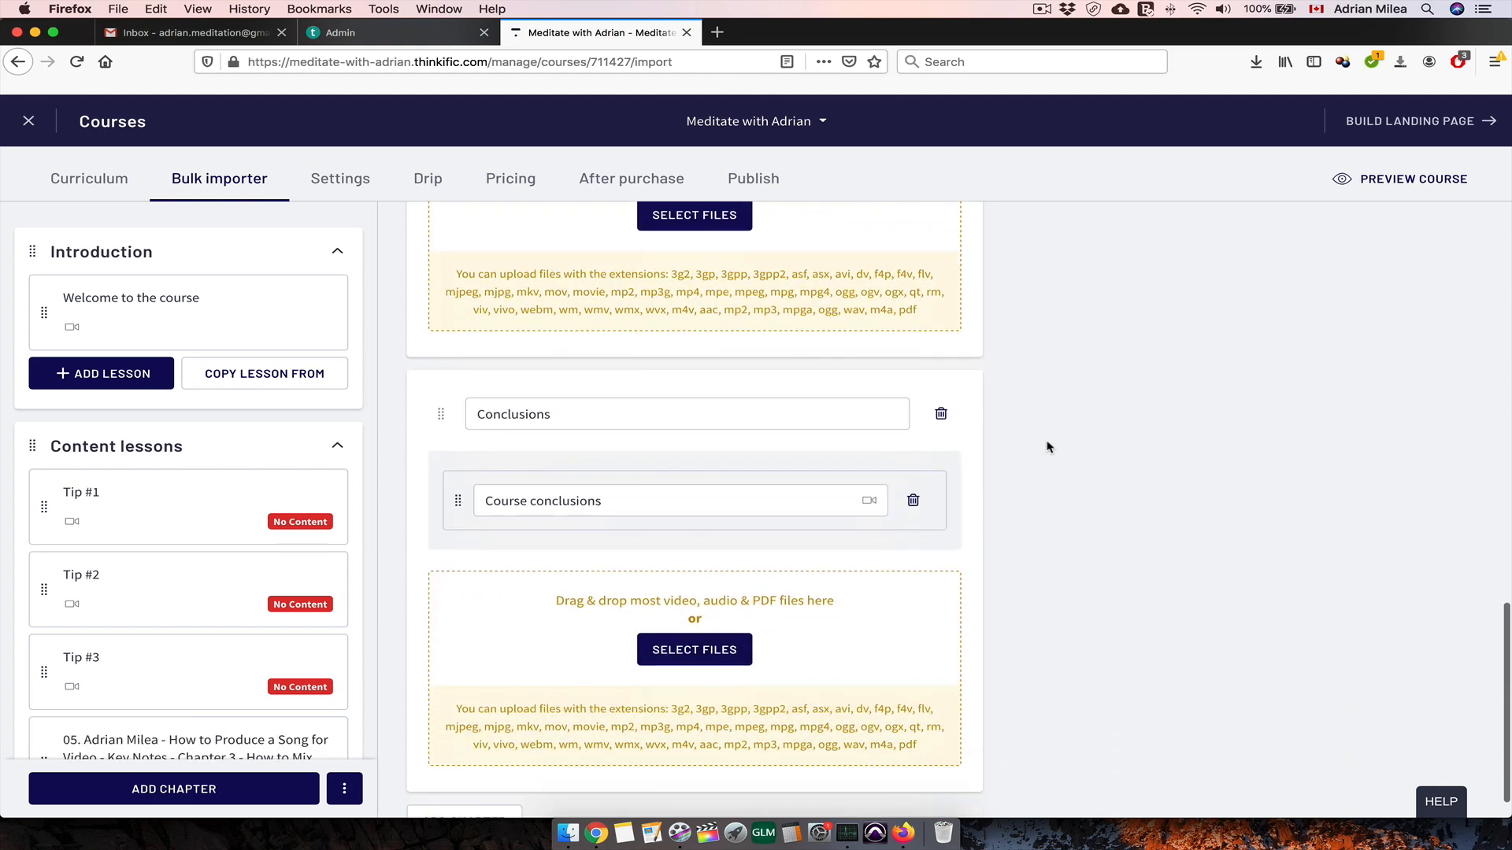
{"action": "left_click", "coordinate": [568, 833]}
{"action": "left_click", "coordinate": [1132, 466]}
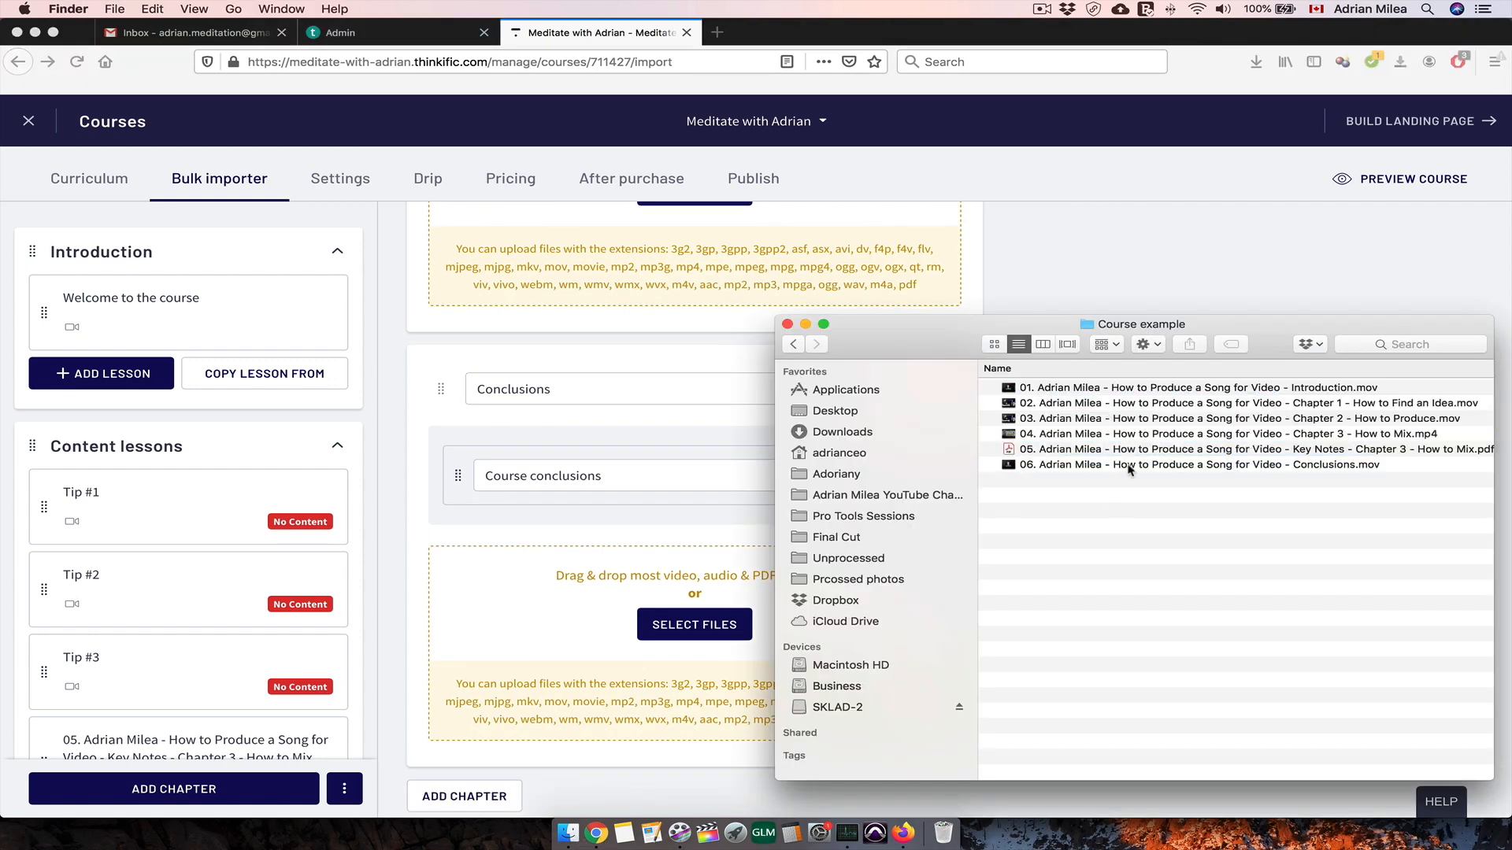
{"action": "left_click_drag", "start_coordinate": [1132, 466], "coordinate": [630, 598]}
{"action": "left_click", "coordinate": [1120, 255]}
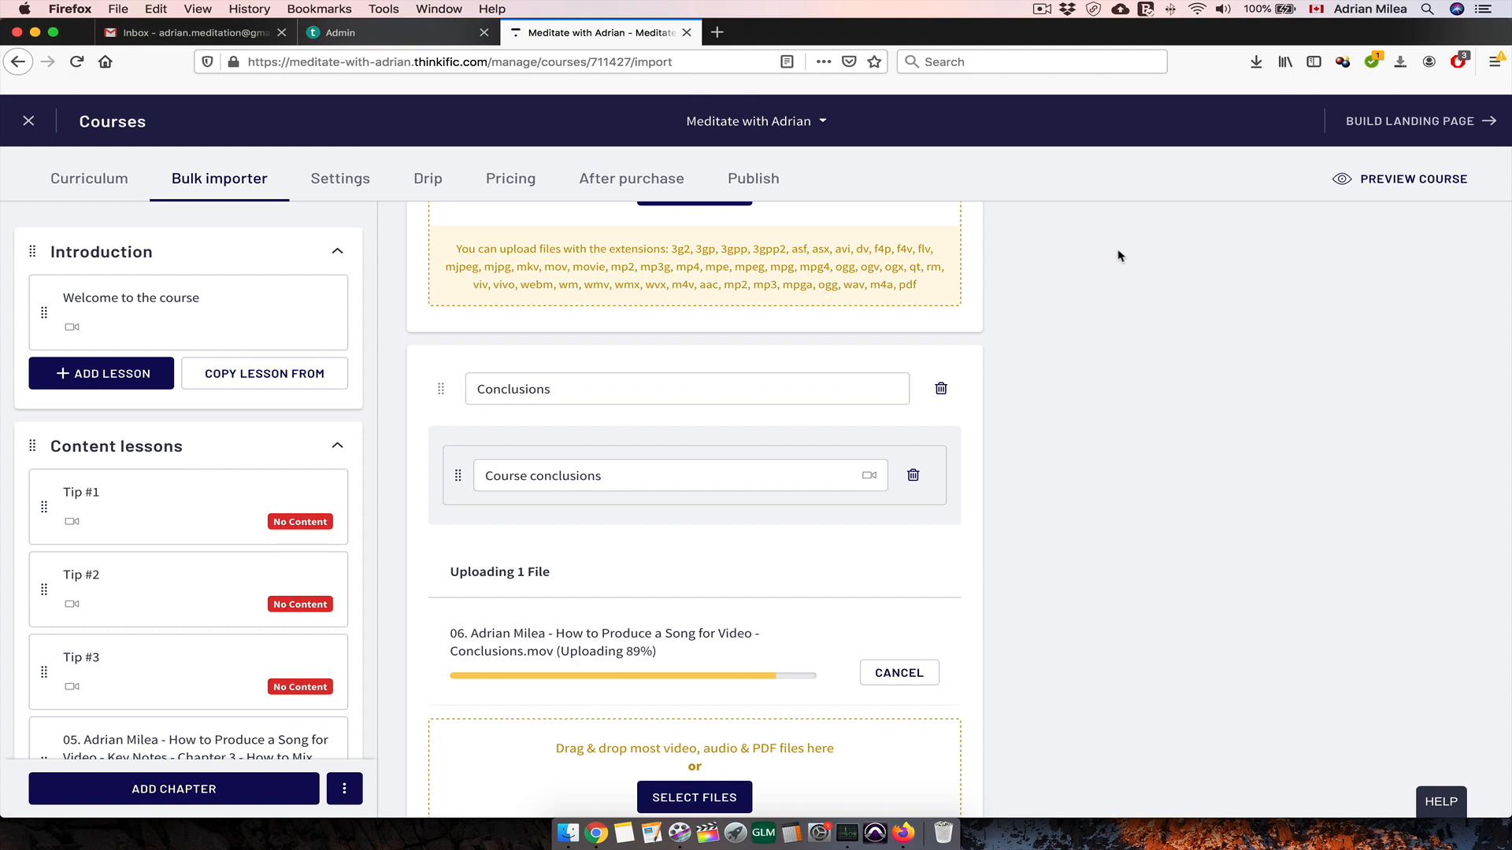
- Reorder the imported lessons in Content lessons so that 02, 03, 04 and 05 follow in numerical order after Tip #3
{"action": "scroll", "coordinate": [971, 594], "scroll_direction": "down", "scroll_amount": 2}
{"action": "scroll", "coordinate": [971, 595], "scroll_direction": "up", "scroll_amount": 8}
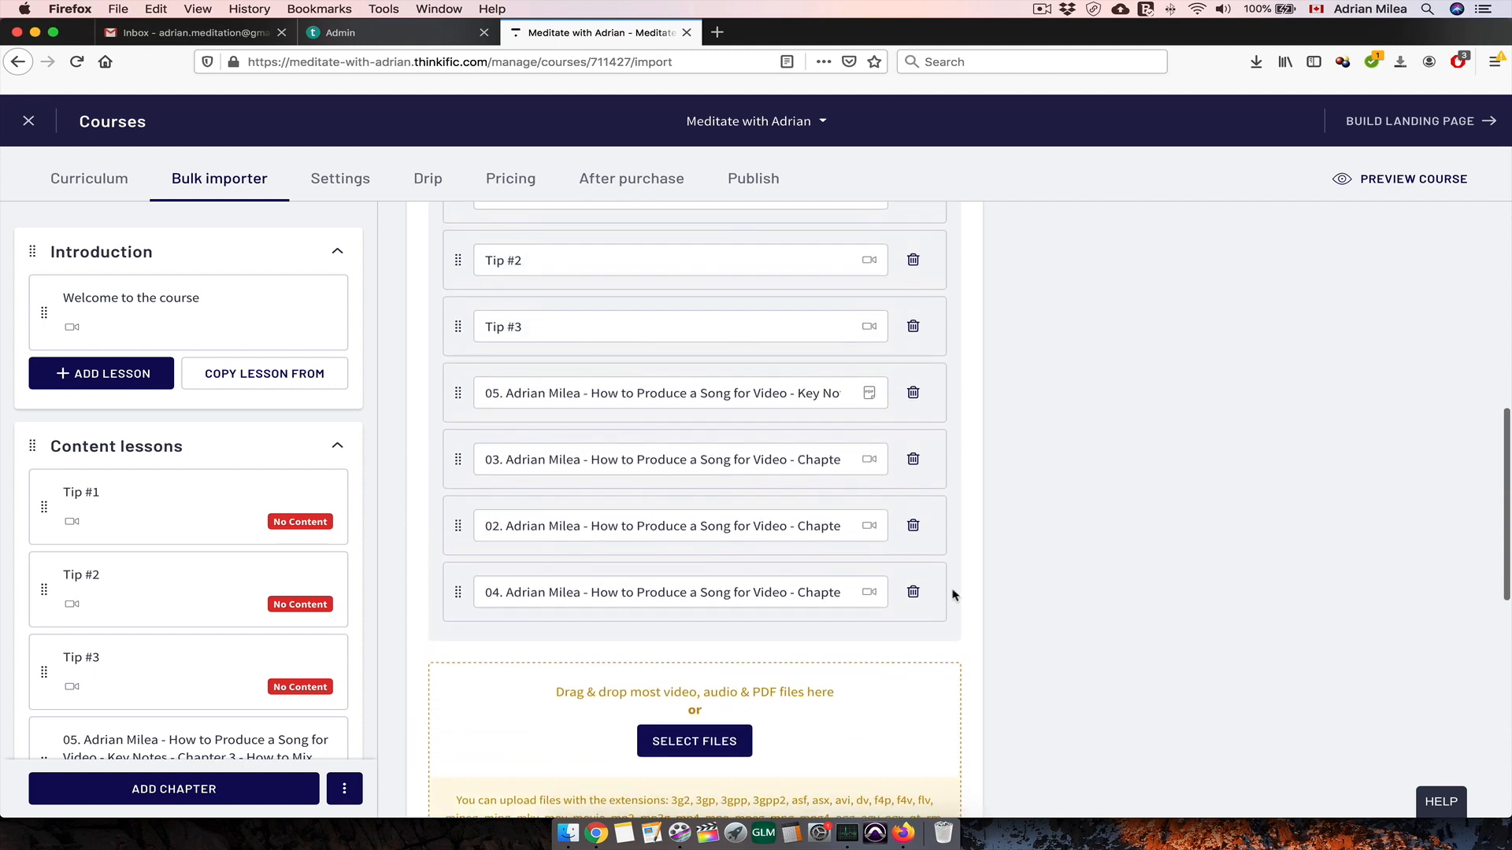
{"action": "scroll", "coordinate": [658, 537], "scroll_direction": "up", "scroll_amount": 2}
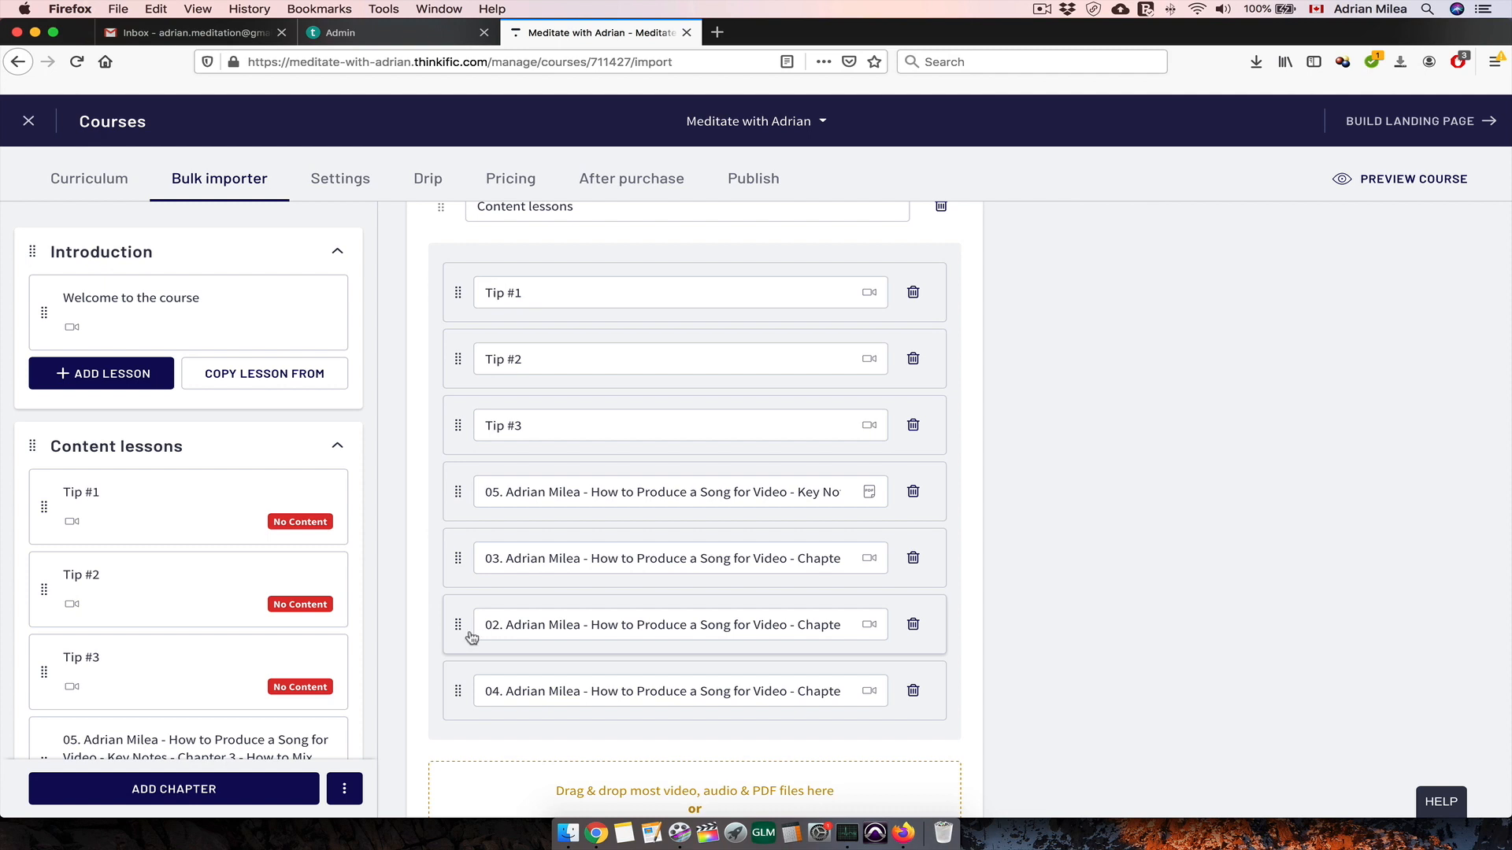
{"action": "left_click_drag", "start_coordinate": [458, 627], "coordinate": [449, 498]}
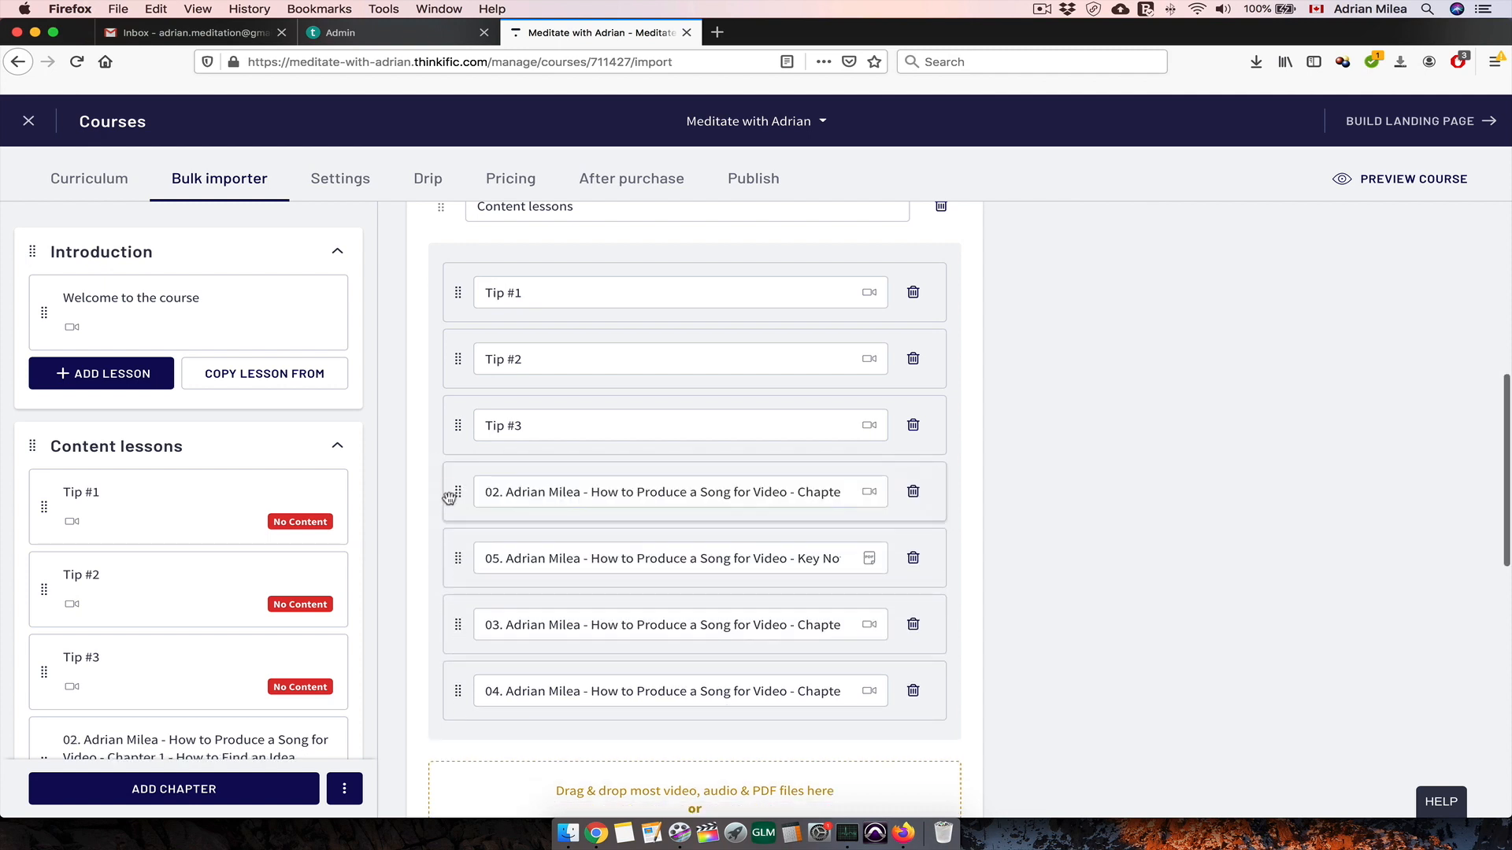
{"action": "left_click_drag", "start_coordinate": [459, 624], "coordinate": [457, 559]}
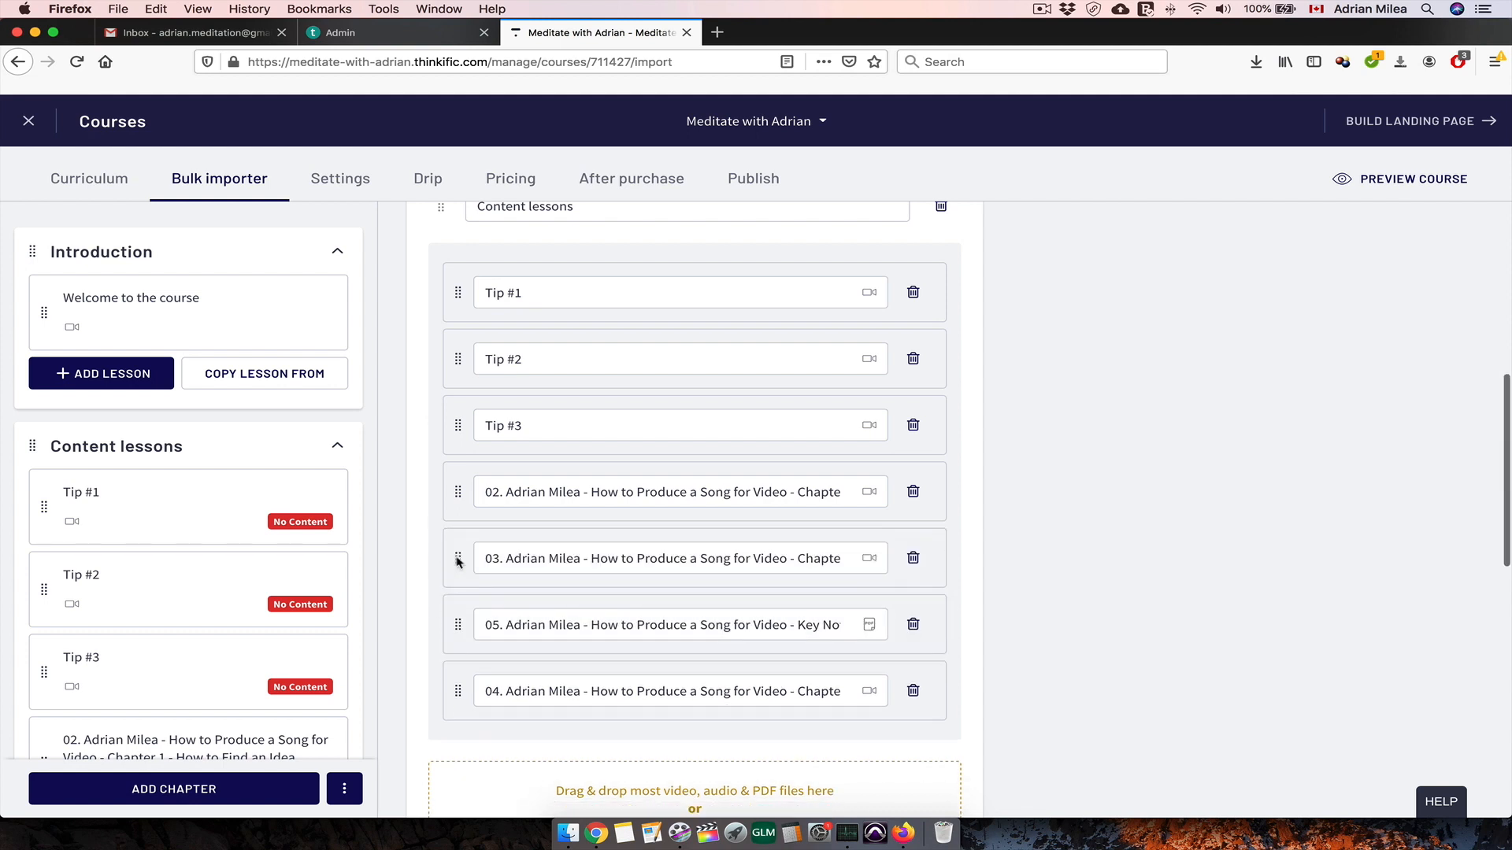
{"action": "left_click_drag", "start_coordinate": [456, 689], "coordinate": [456, 621]}
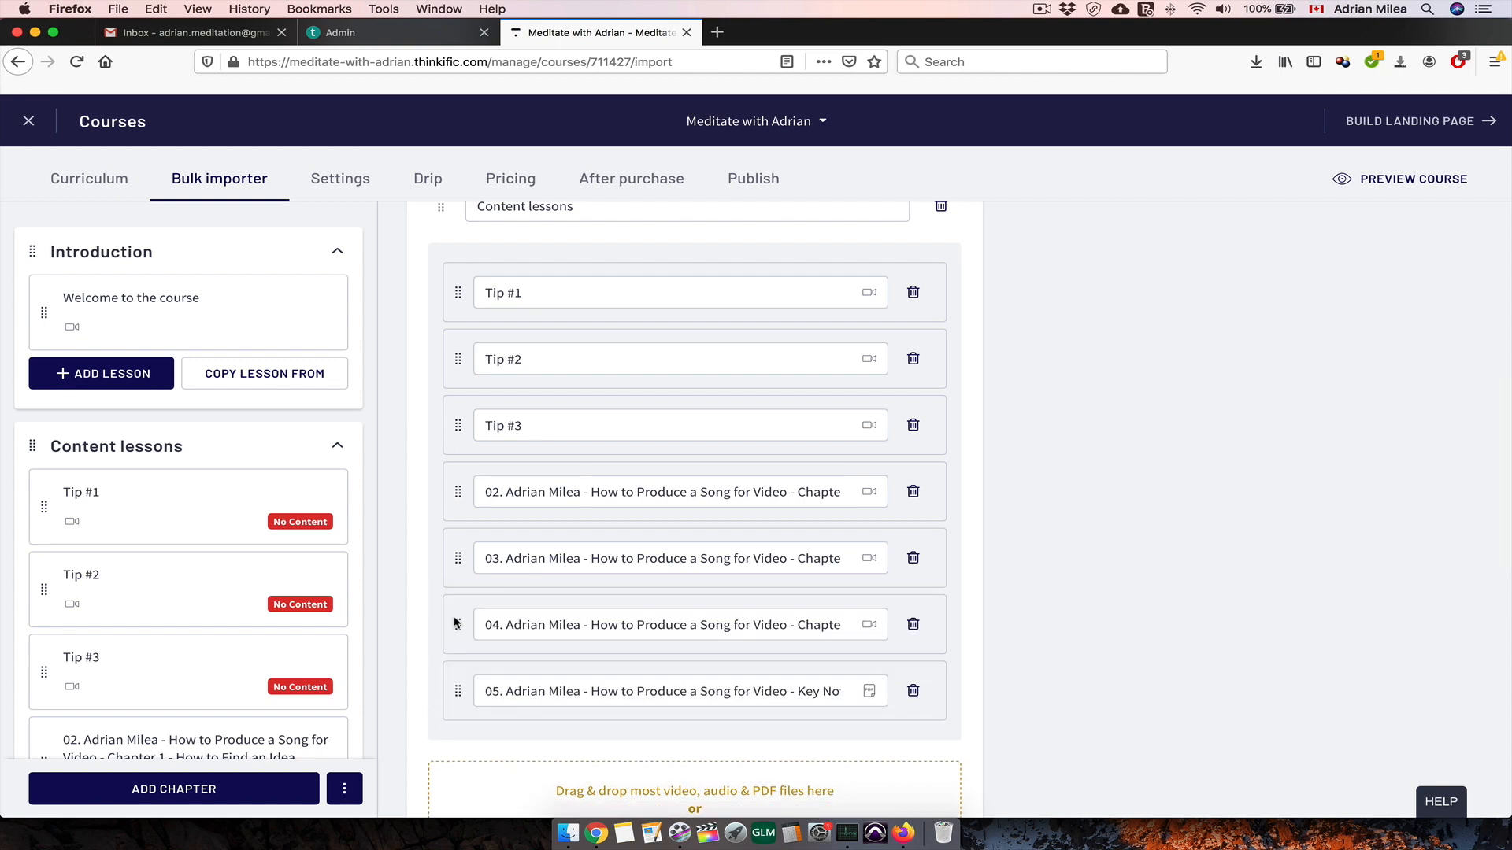
- Rename the imported lesson 06 in the Conclusions chapter as "Course conclusions" and delete the original placeholder lesson above it
{"action": "scroll", "coordinate": [456, 692], "scroll_direction": "down", "scroll_amount": 8}
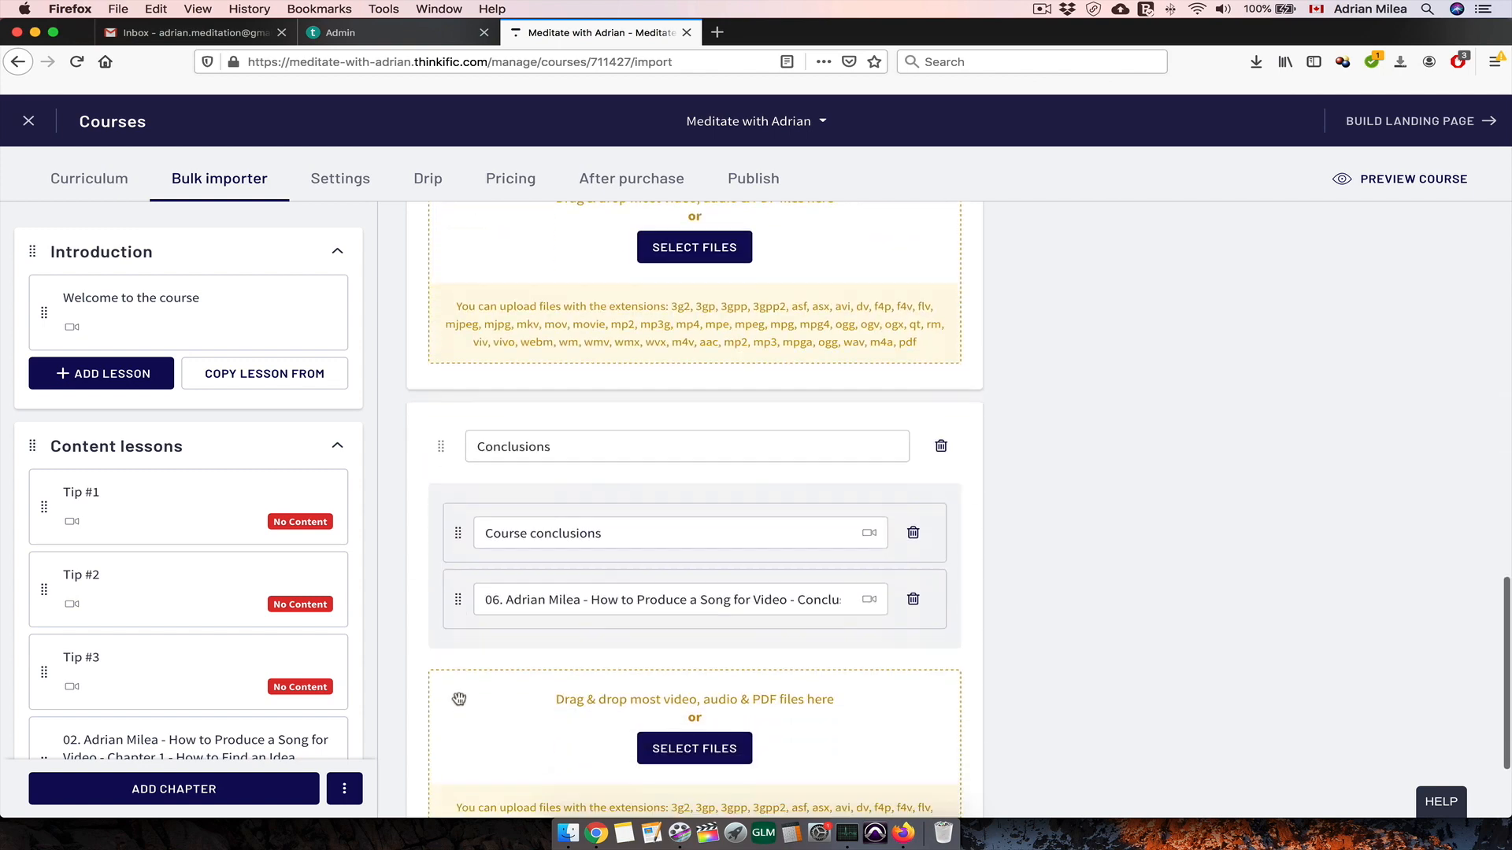
{"action": "scroll", "coordinate": [461, 703], "scroll_direction": "down", "scroll_amount": 1}
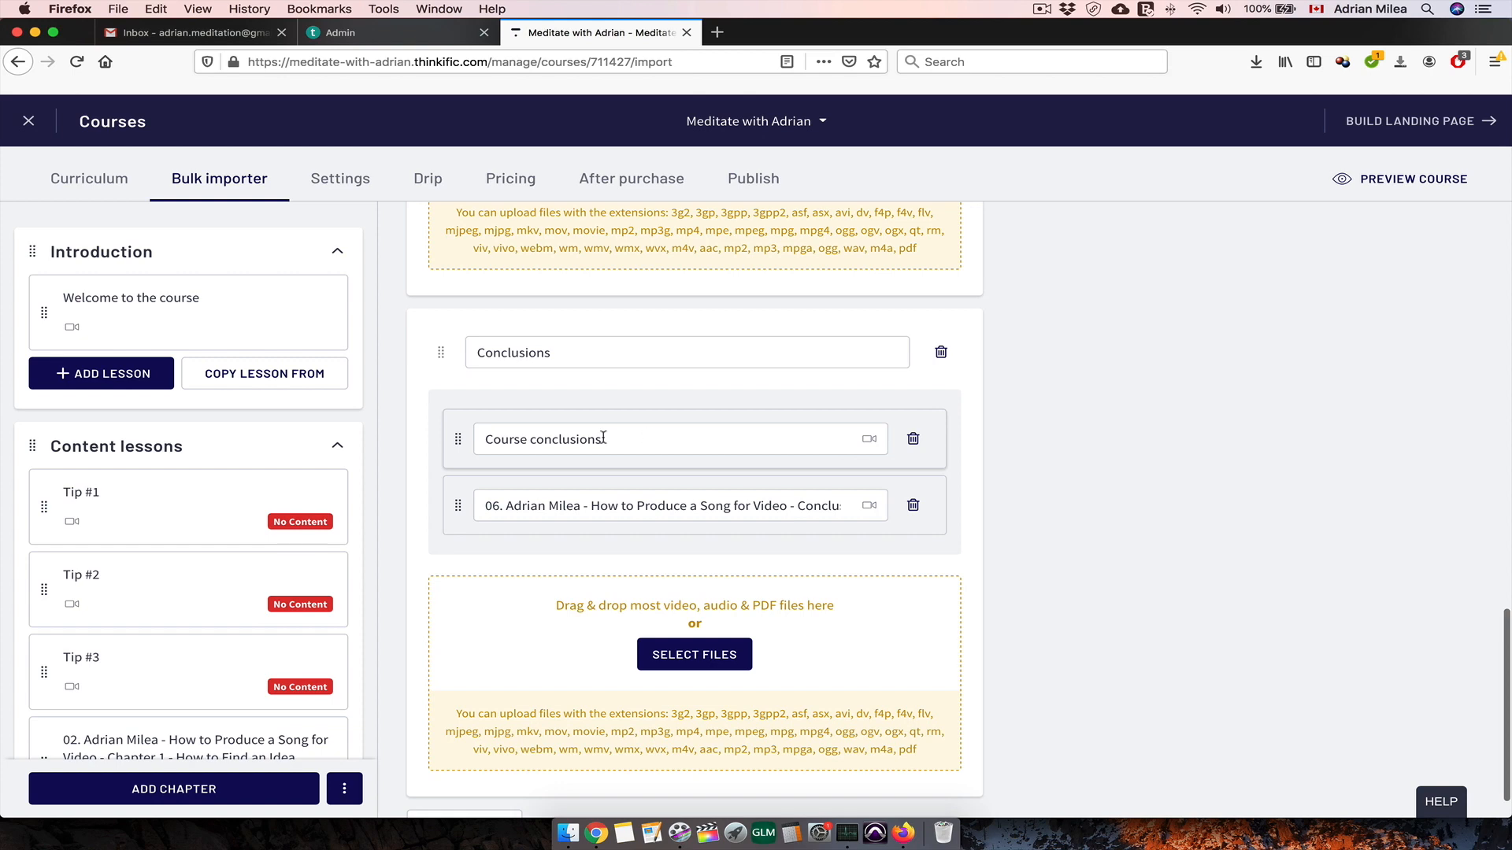
{"action": "left_click_drag", "start_coordinate": [618, 438], "coordinate": [474, 438]}
{"action": "key", "text": "super+c"}
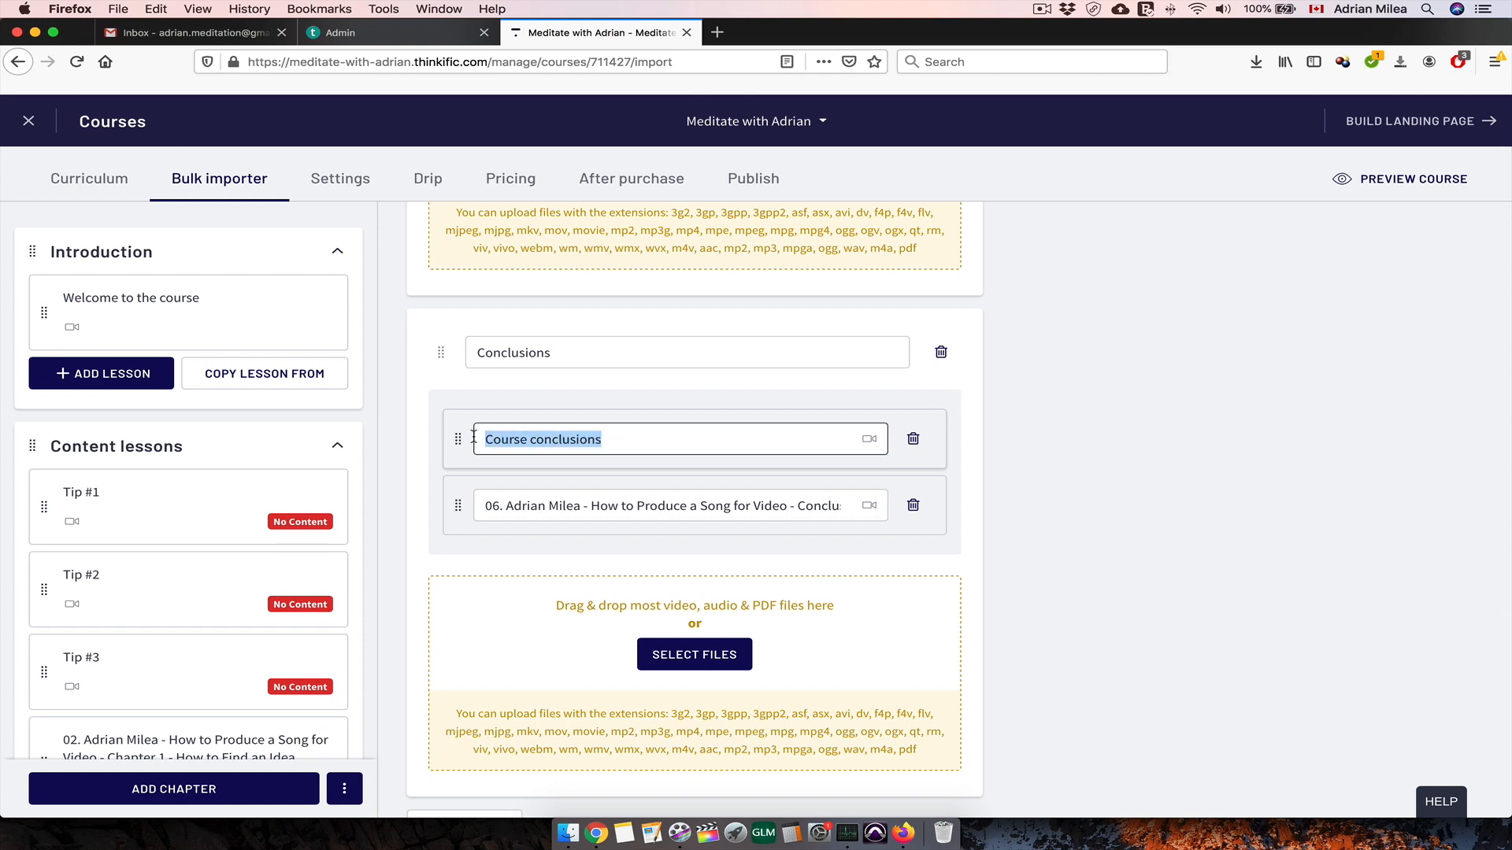
{"action": "left_click", "coordinate": [627, 508]}
{"action": "key", "text": "super+a"}
{"action": "key", "text": "super+v"}
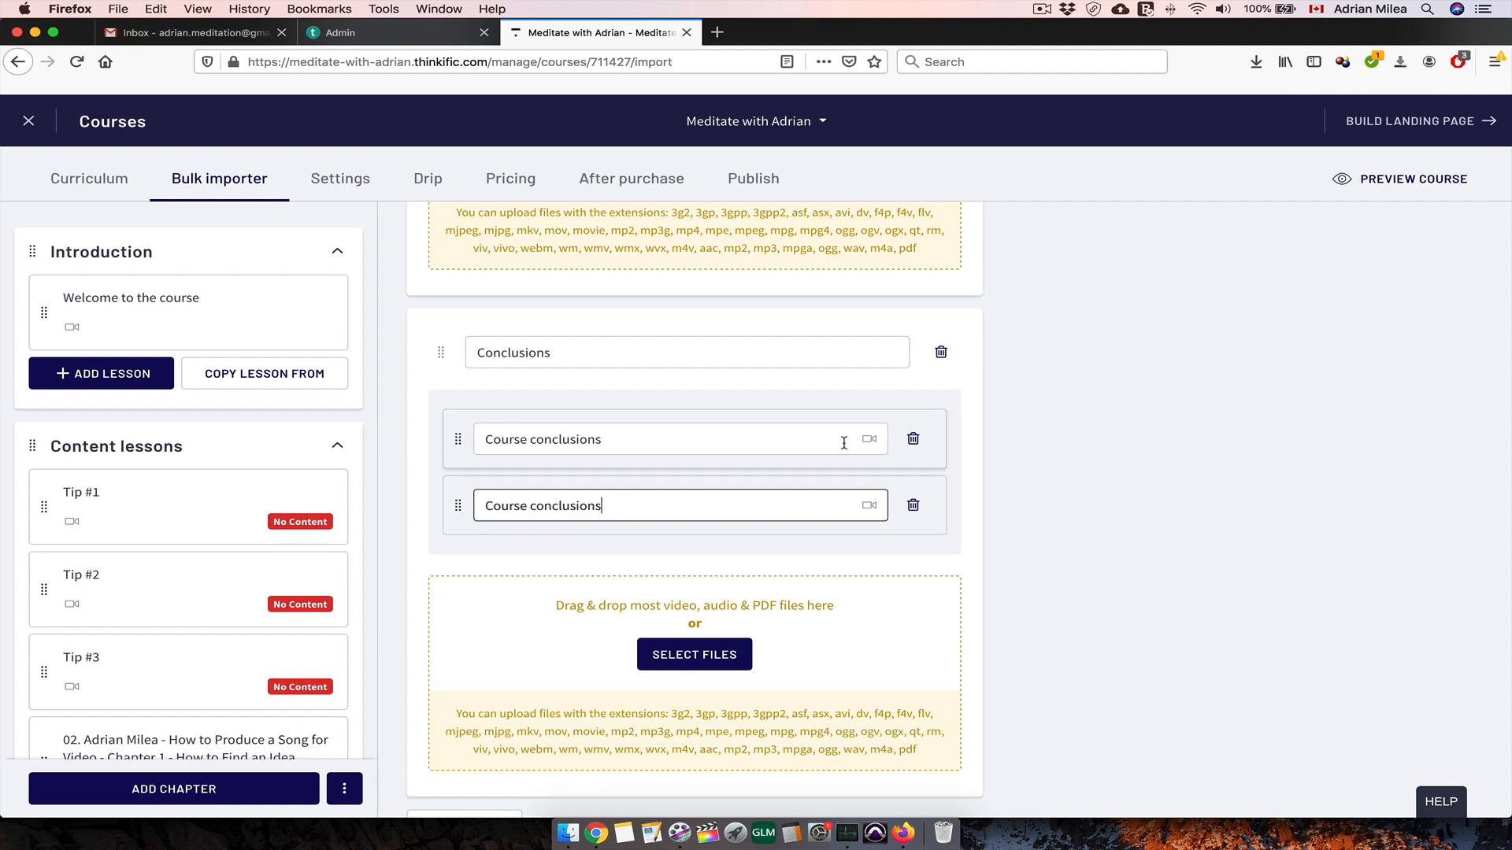
{"action": "left_click", "coordinate": [913, 439]}
{"action": "left_click", "coordinate": [892, 516]}
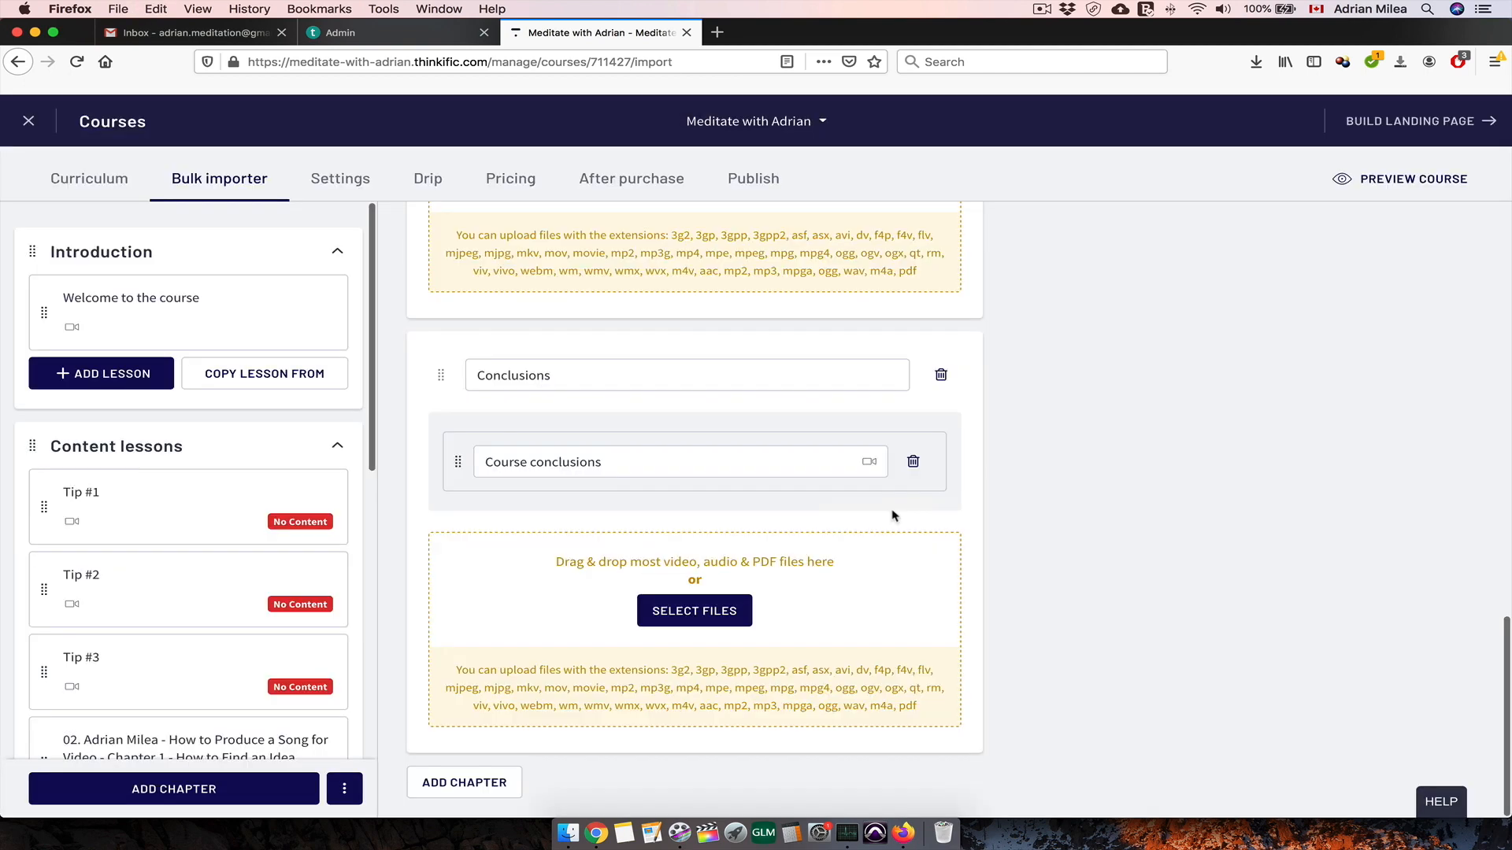
{"action": "scroll", "coordinate": [158, 587], "scroll_direction": "down", "scroll_amount": 10}
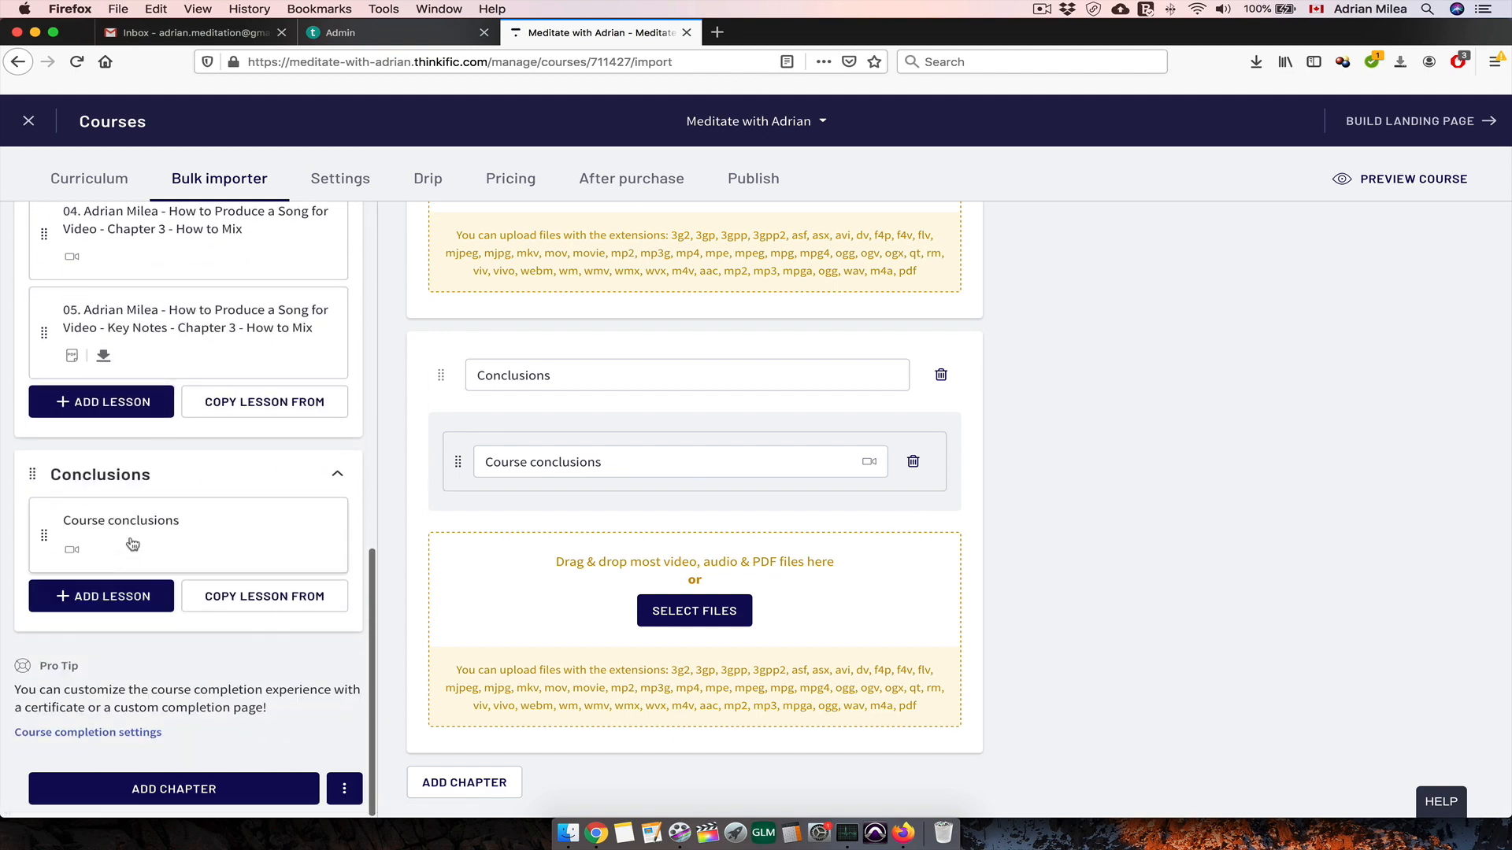
{"action": "scroll", "coordinate": [642, 354], "scroll_direction": "up", "scroll_amount": 4}
{"action": "scroll", "coordinate": [642, 354], "scroll_direction": "up", "scroll_amount": 6}
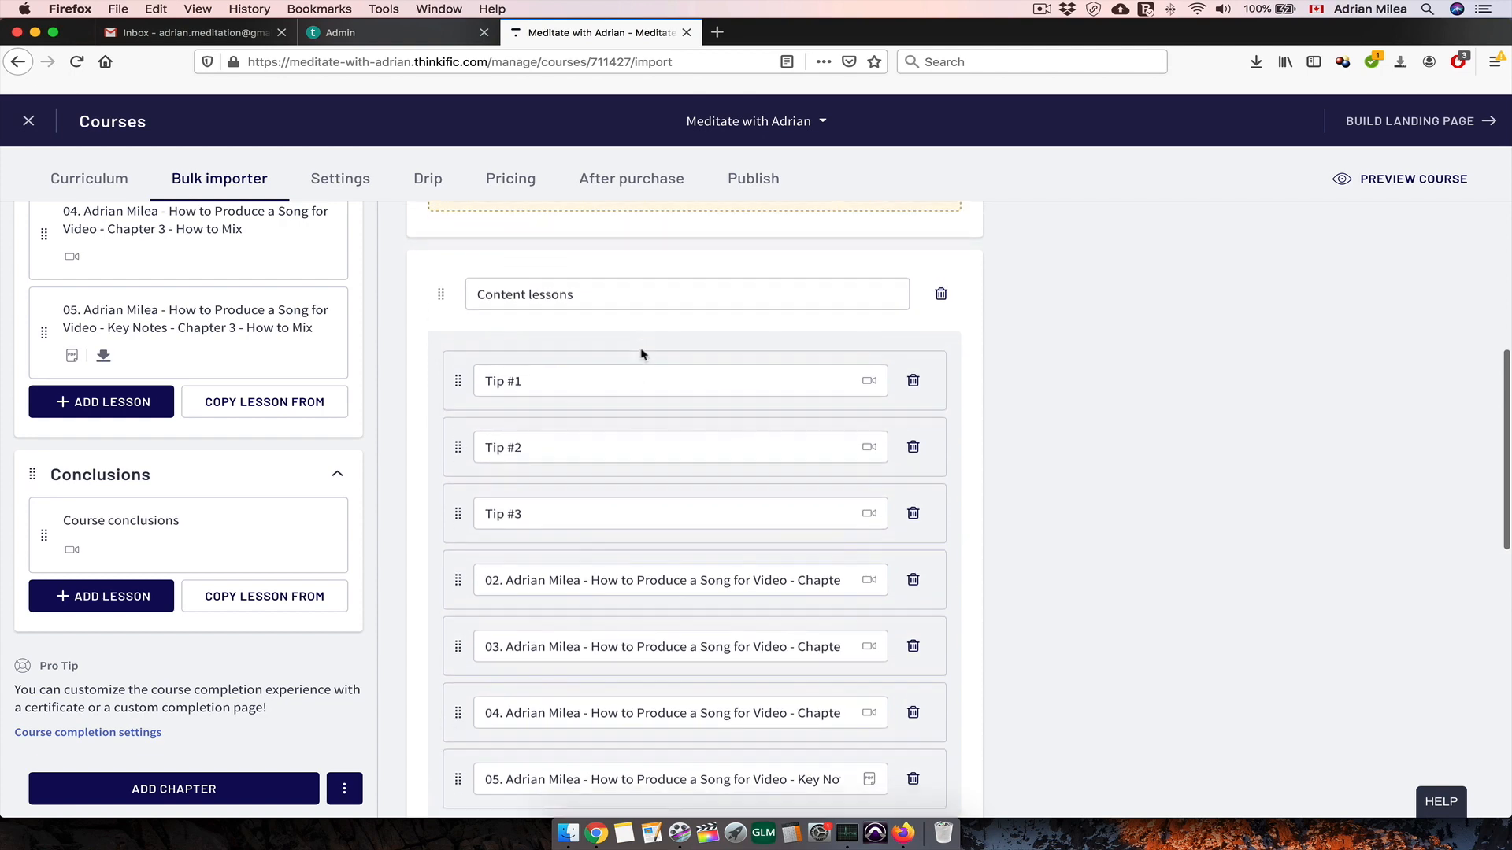
{"action": "scroll", "coordinate": [642, 347], "scroll_direction": "down", "scroll_amount": 1}
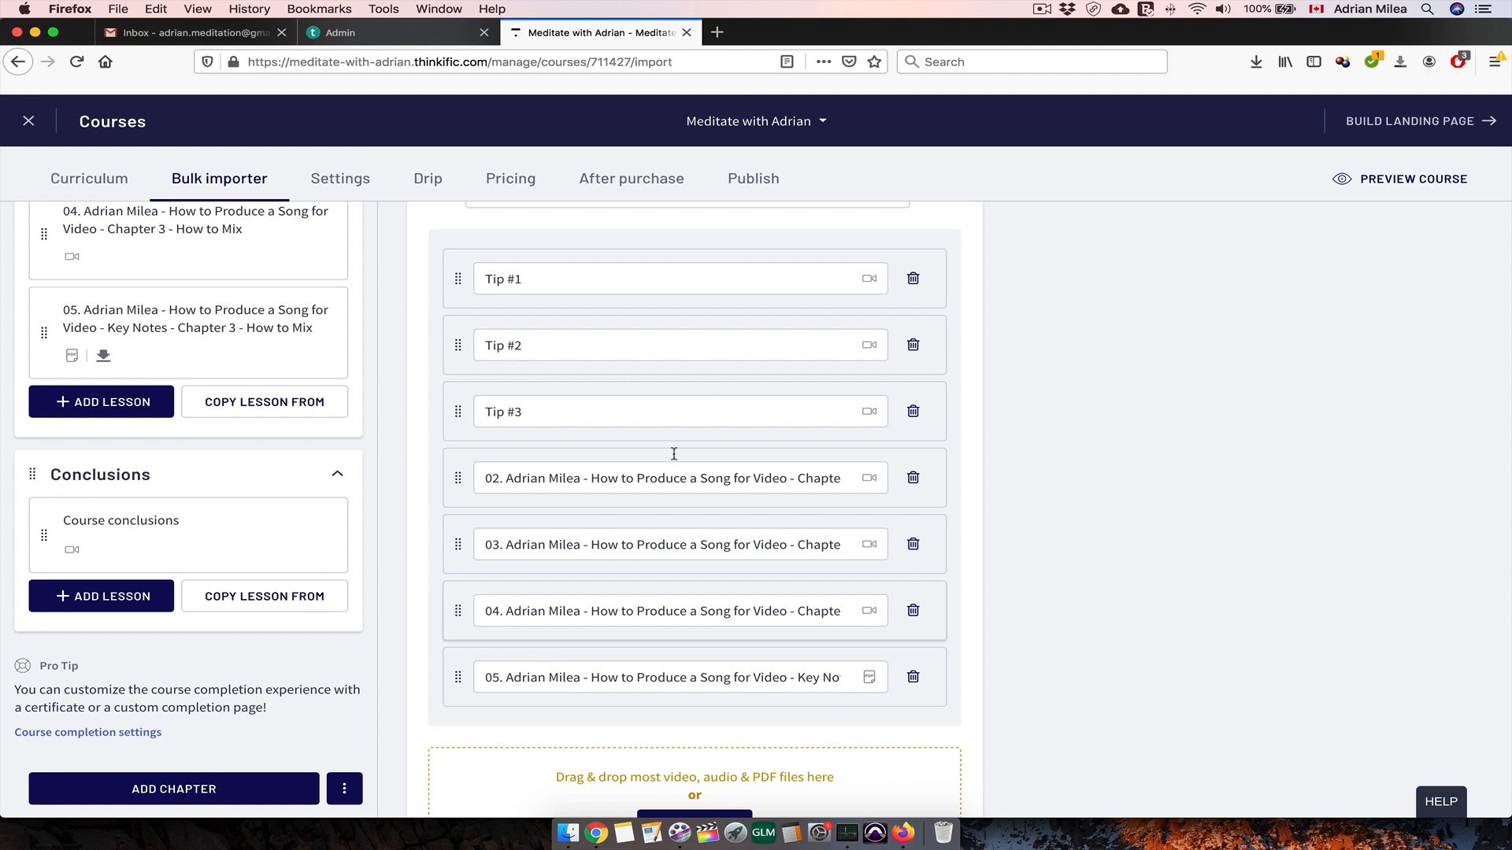
{"action": "scroll", "coordinate": [711, 385], "scroll_direction": "up", "scroll_amount": 1}
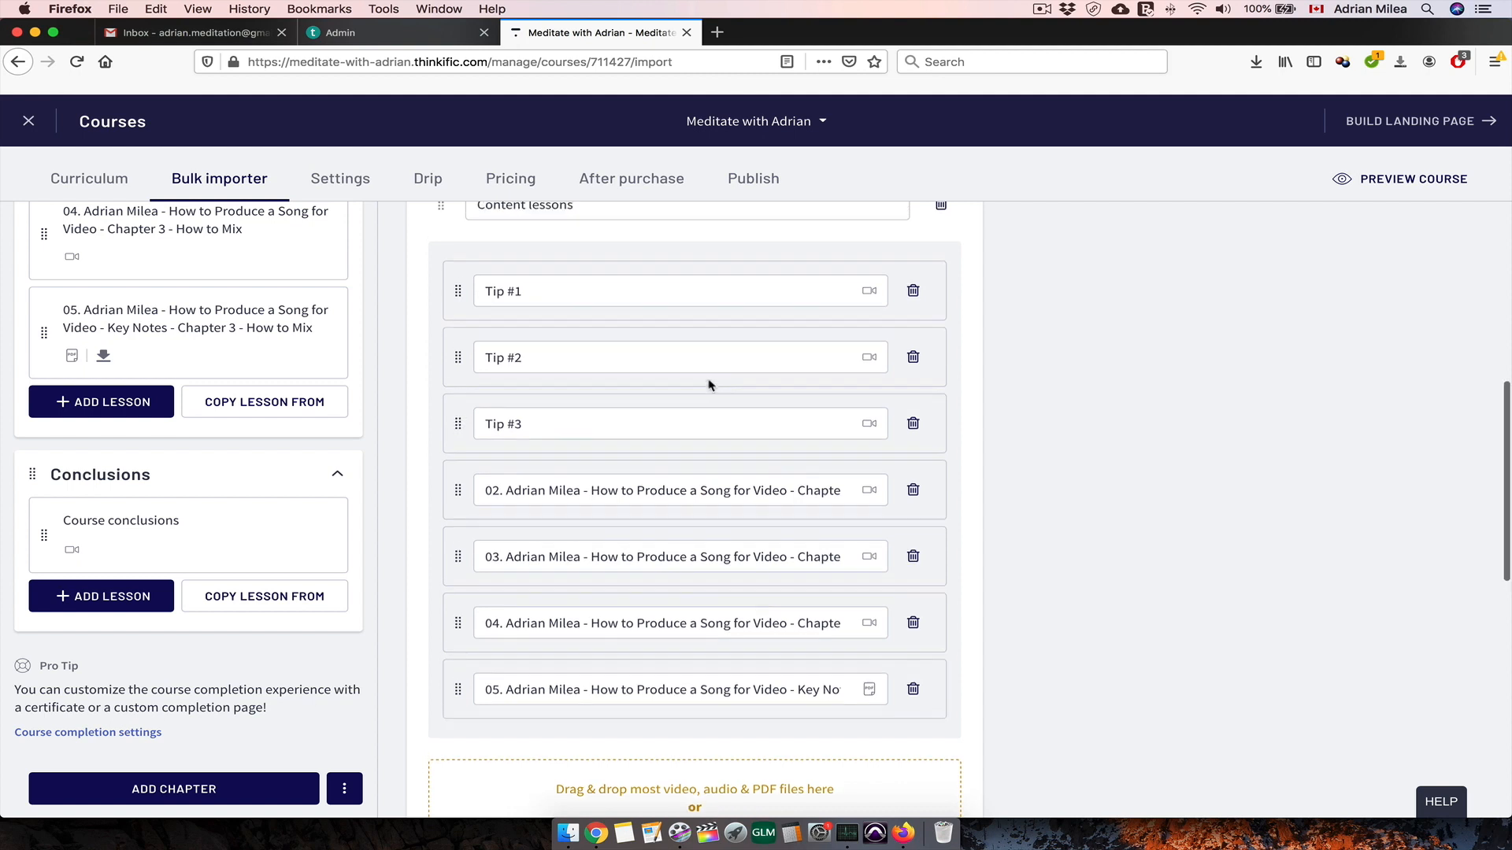
- Assign the library video 02, "Chapter 1 - How to Find an Idea.mov", to the Tip #1 lesson and save it
{"action": "scroll", "coordinate": [708, 380], "scroll_direction": "up", "scroll_amount": 2}
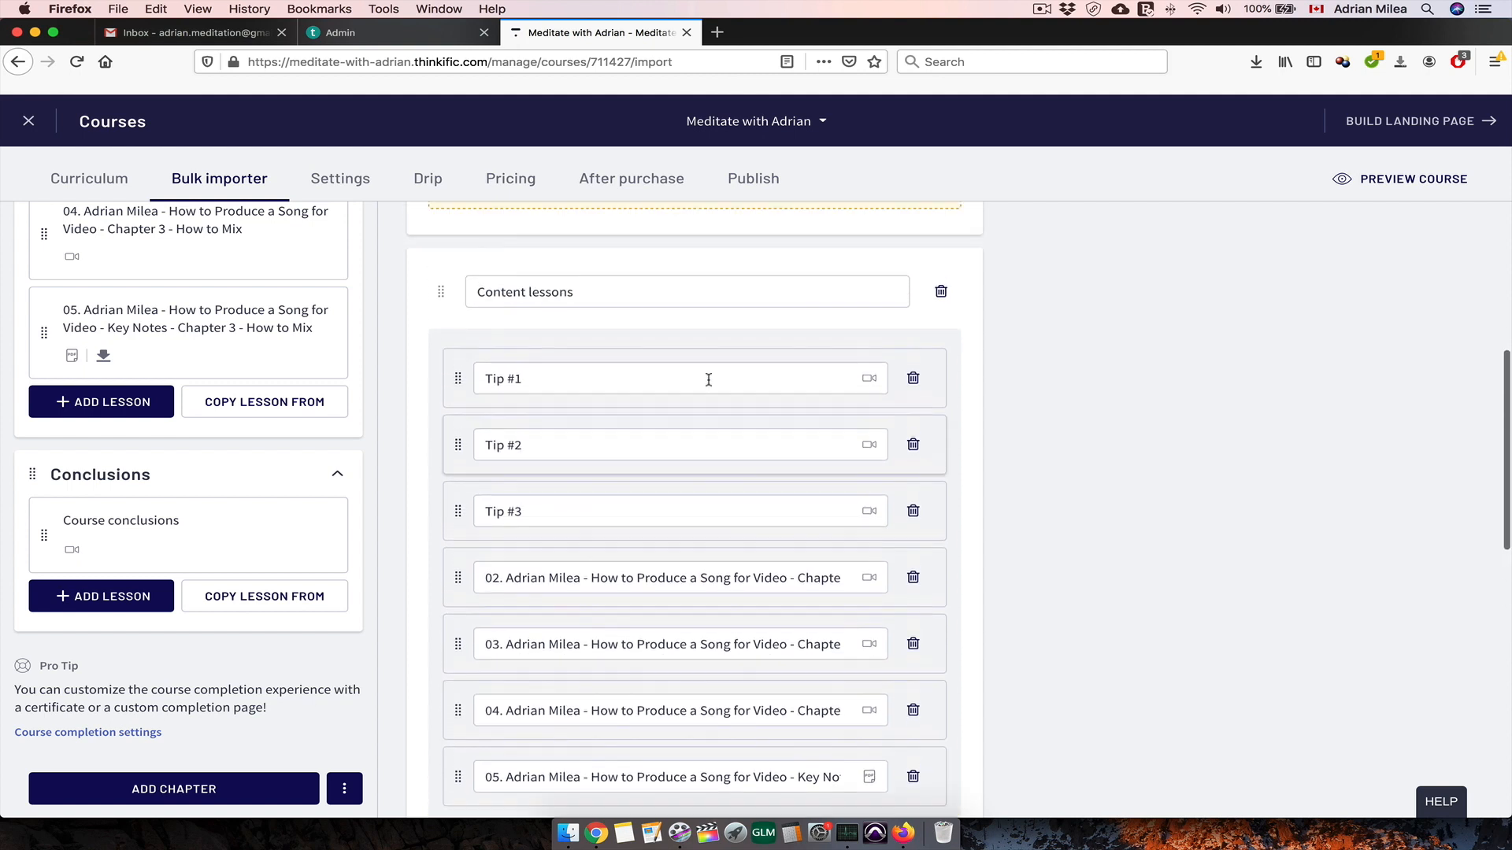
{"action": "scroll", "coordinate": [331, 378], "scroll_direction": "up", "scroll_amount": 5}
{"action": "scroll", "coordinate": [329, 378], "scroll_direction": "up", "scroll_amount": 5}
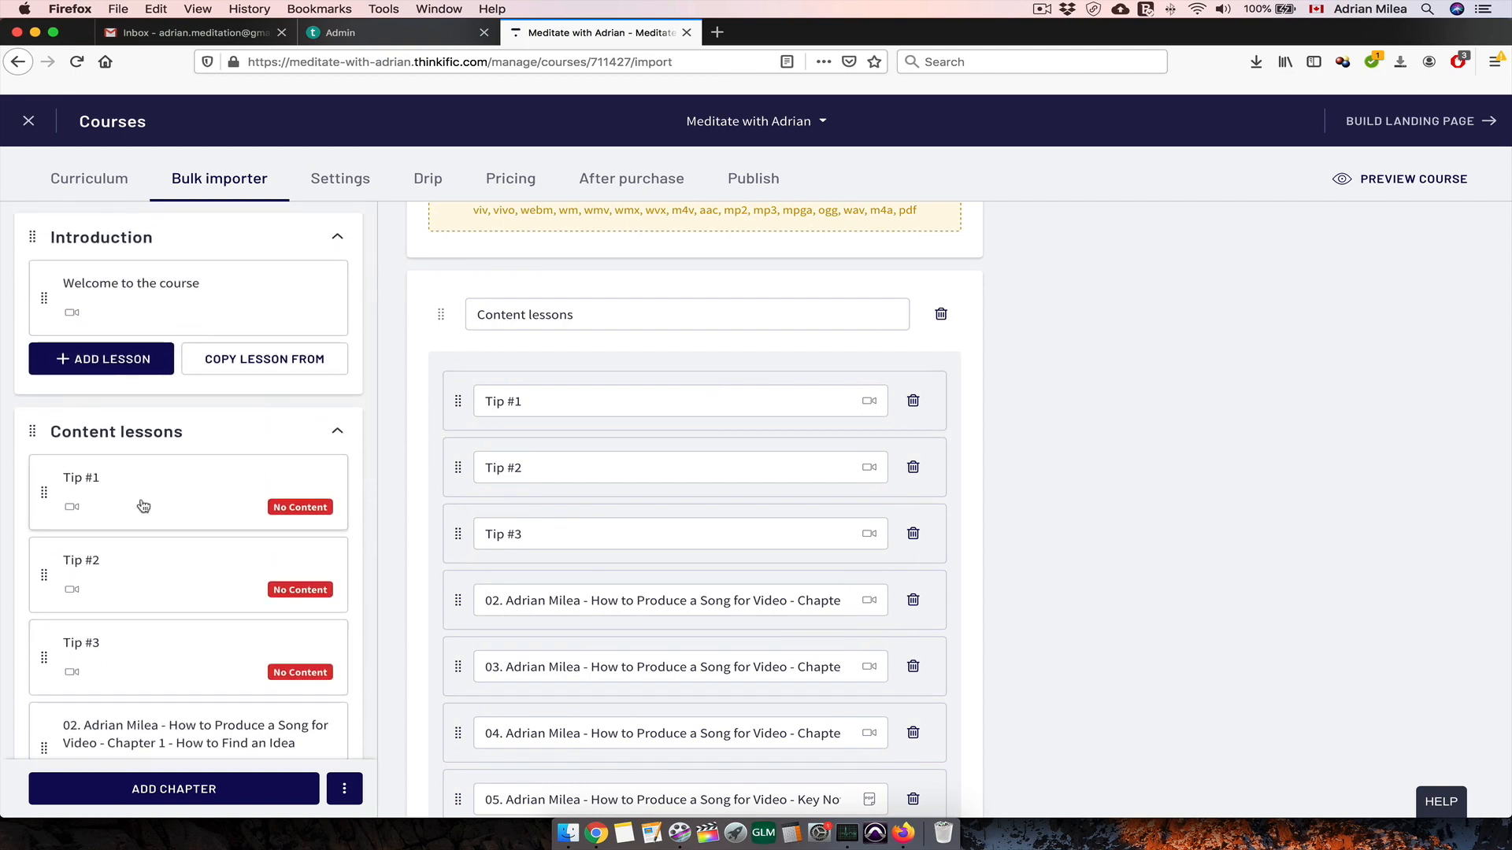
{"action": "left_click", "coordinate": [143, 506]}
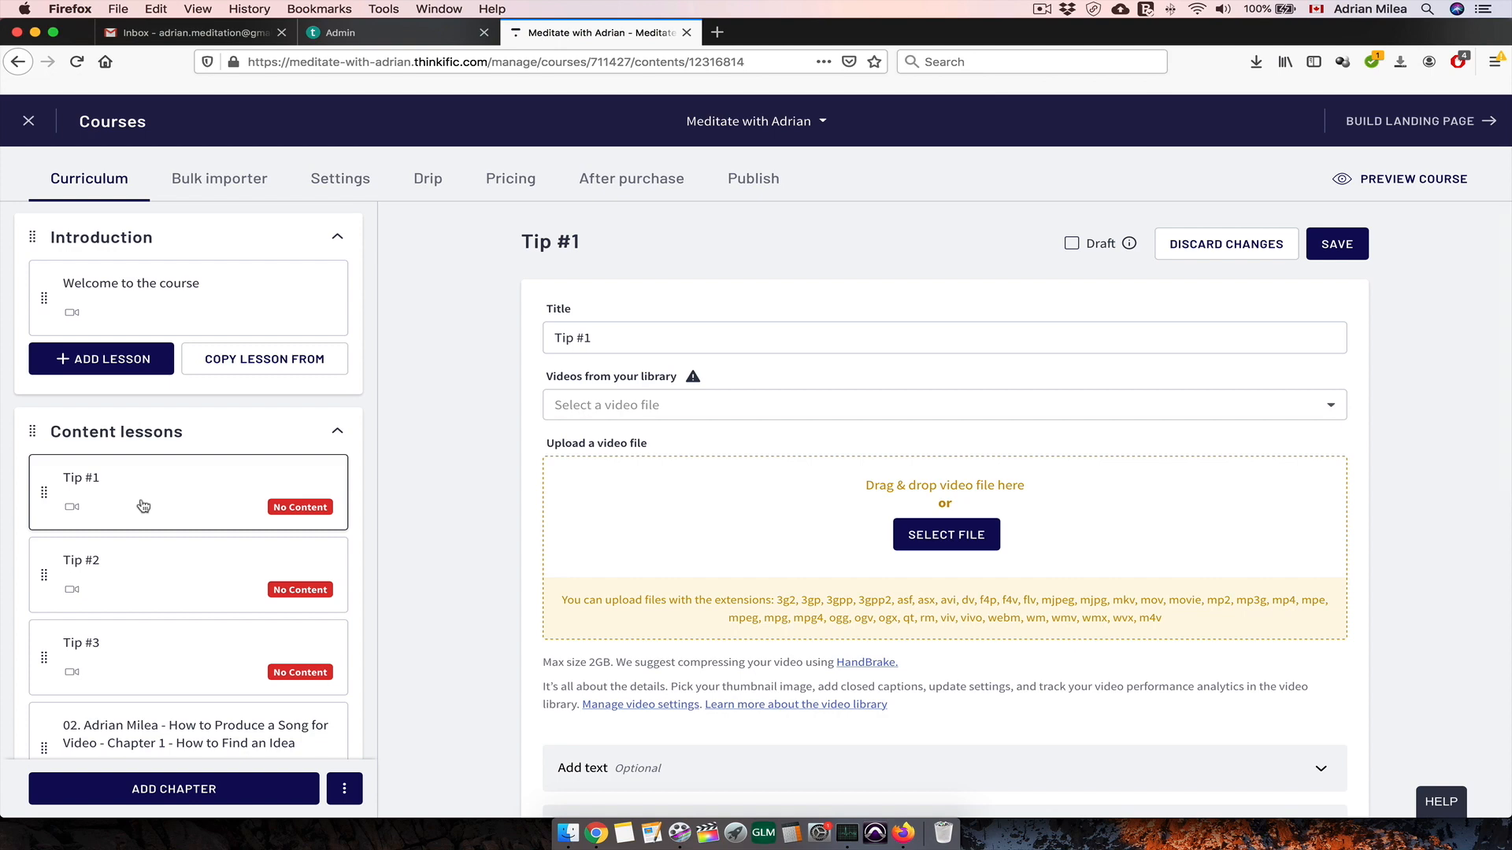
{"action": "left_click", "coordinate": [657, 410]}
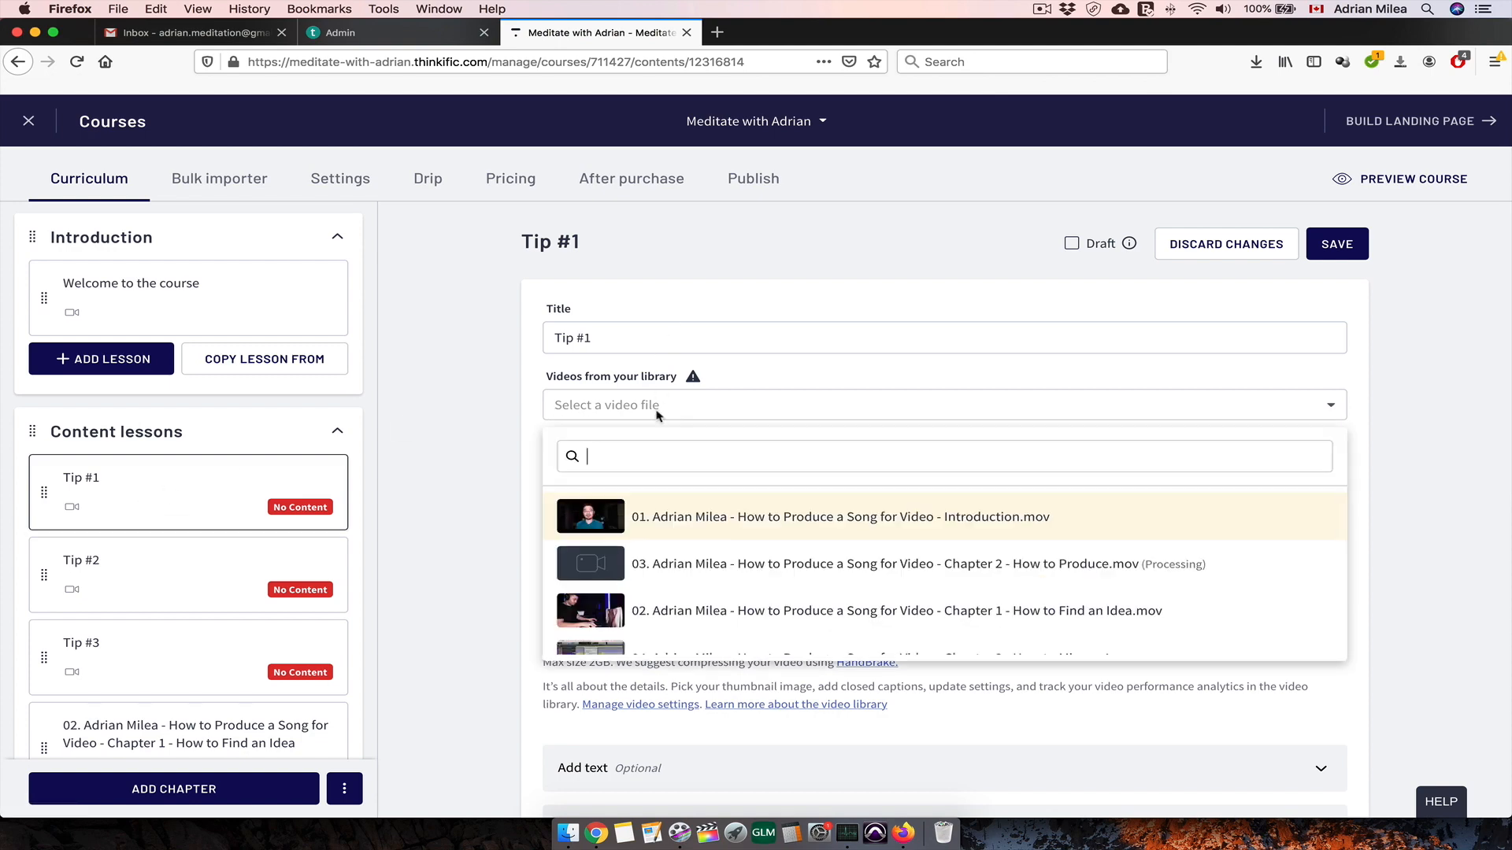
{"action": "left_click", "coordinate": [706, 612]}
{"action": "scroll", "coordinate": [1386, 320], "scroll_direction": "down", "scroll_amount": 5}
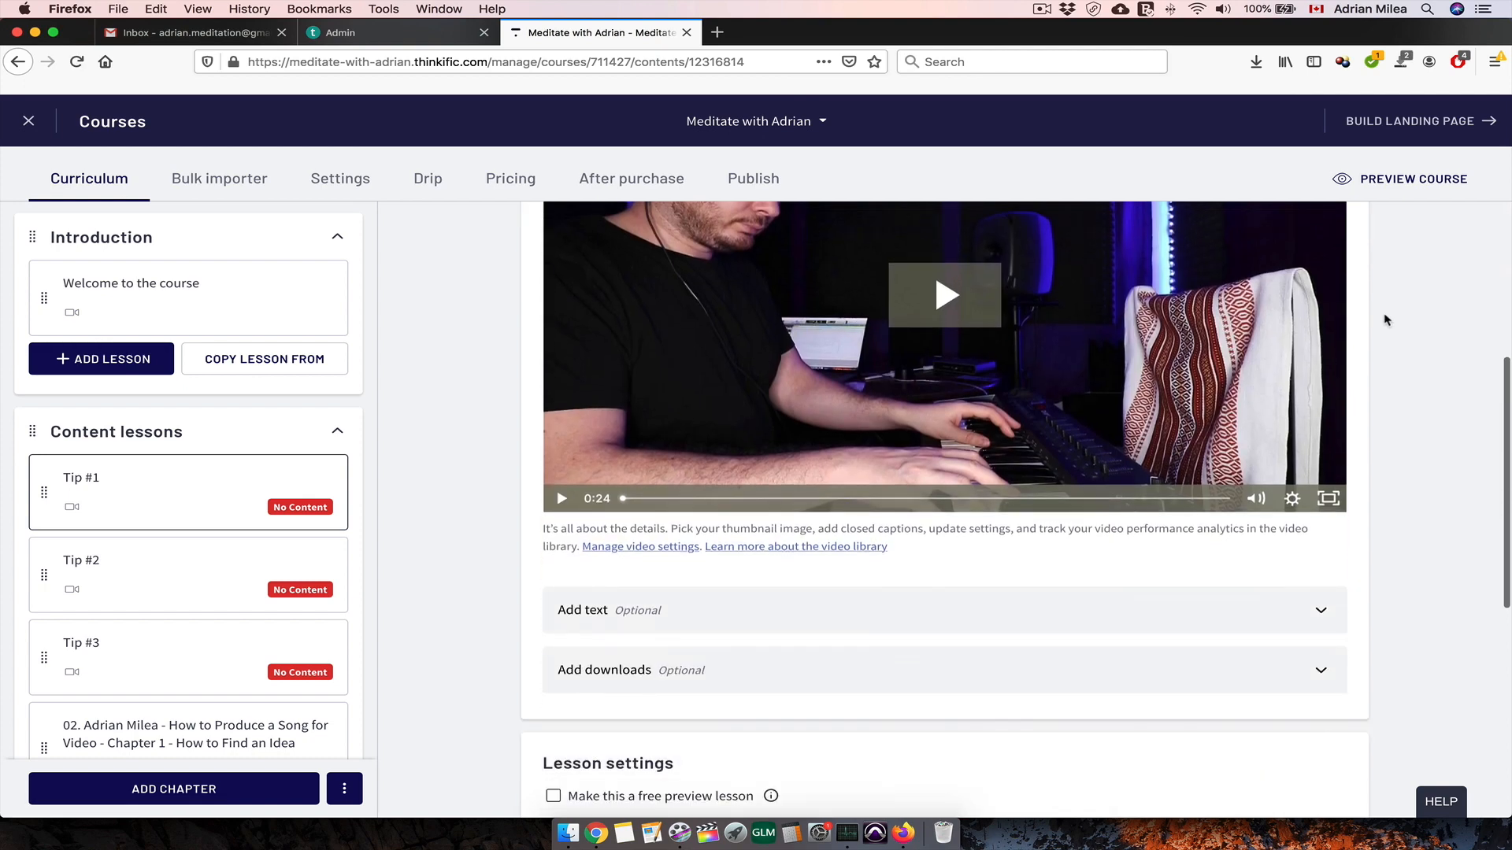
{"action": "scroll", "coordinate": [1387, 319], "scroll_direction": "up", "scroll_amount": 5}
{"action": "left_click", "coordinate": [1336, 244]}
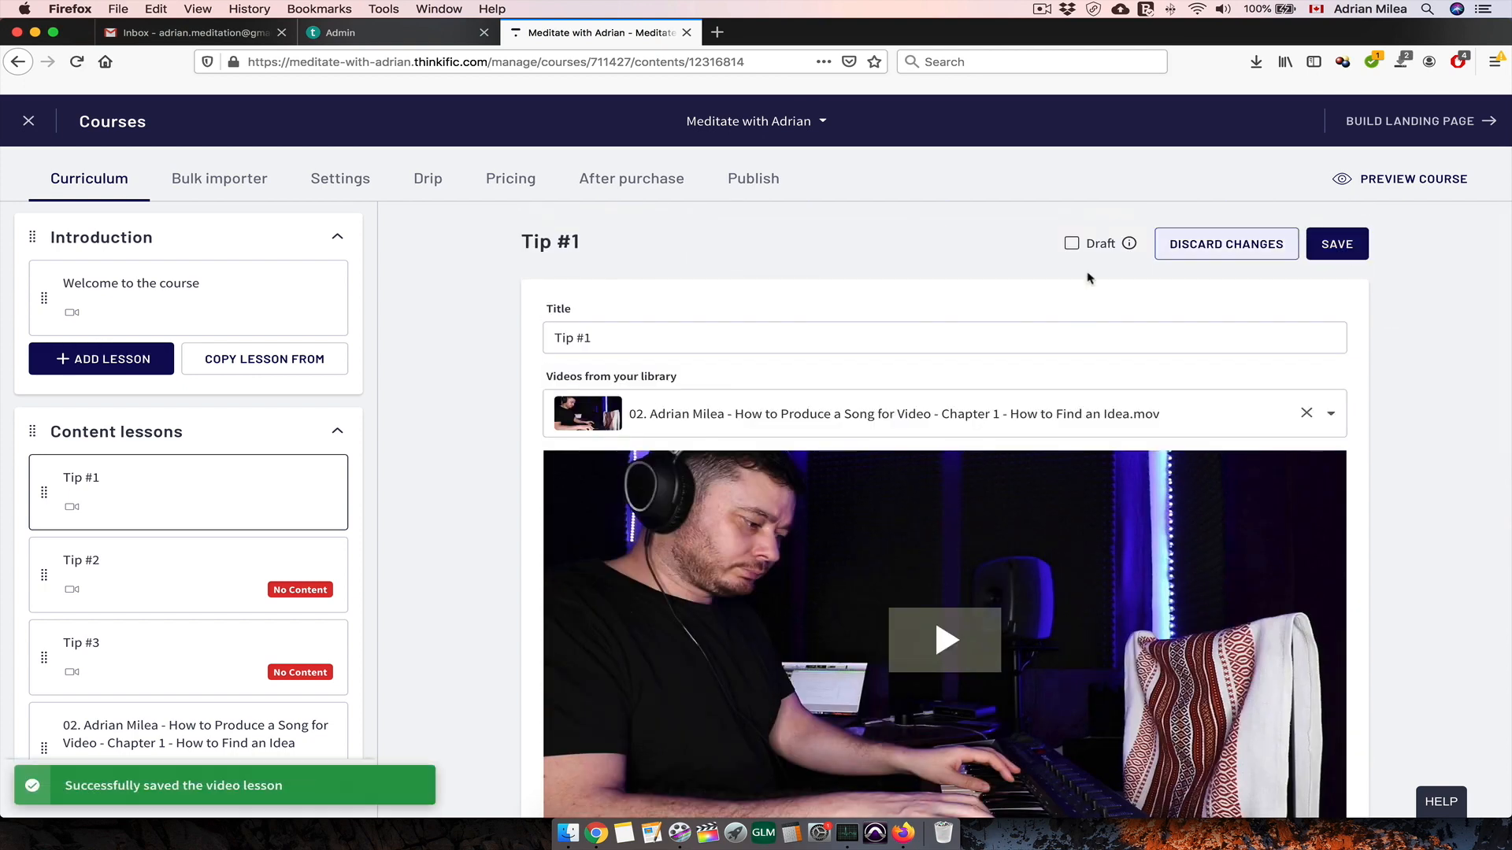
- Assign the library video 03, "Chapter 2 - How to Produce.mov", to the Tip #2 lesson and save it
{"action": "left_click", "coordinate": [178, 570]}
{"action": "left_click", "coordinate": [756, 405]}
{"action": "scroll", "coordinate": [760, 560], "scroll_direction": "down", "scroll_amount": 1}
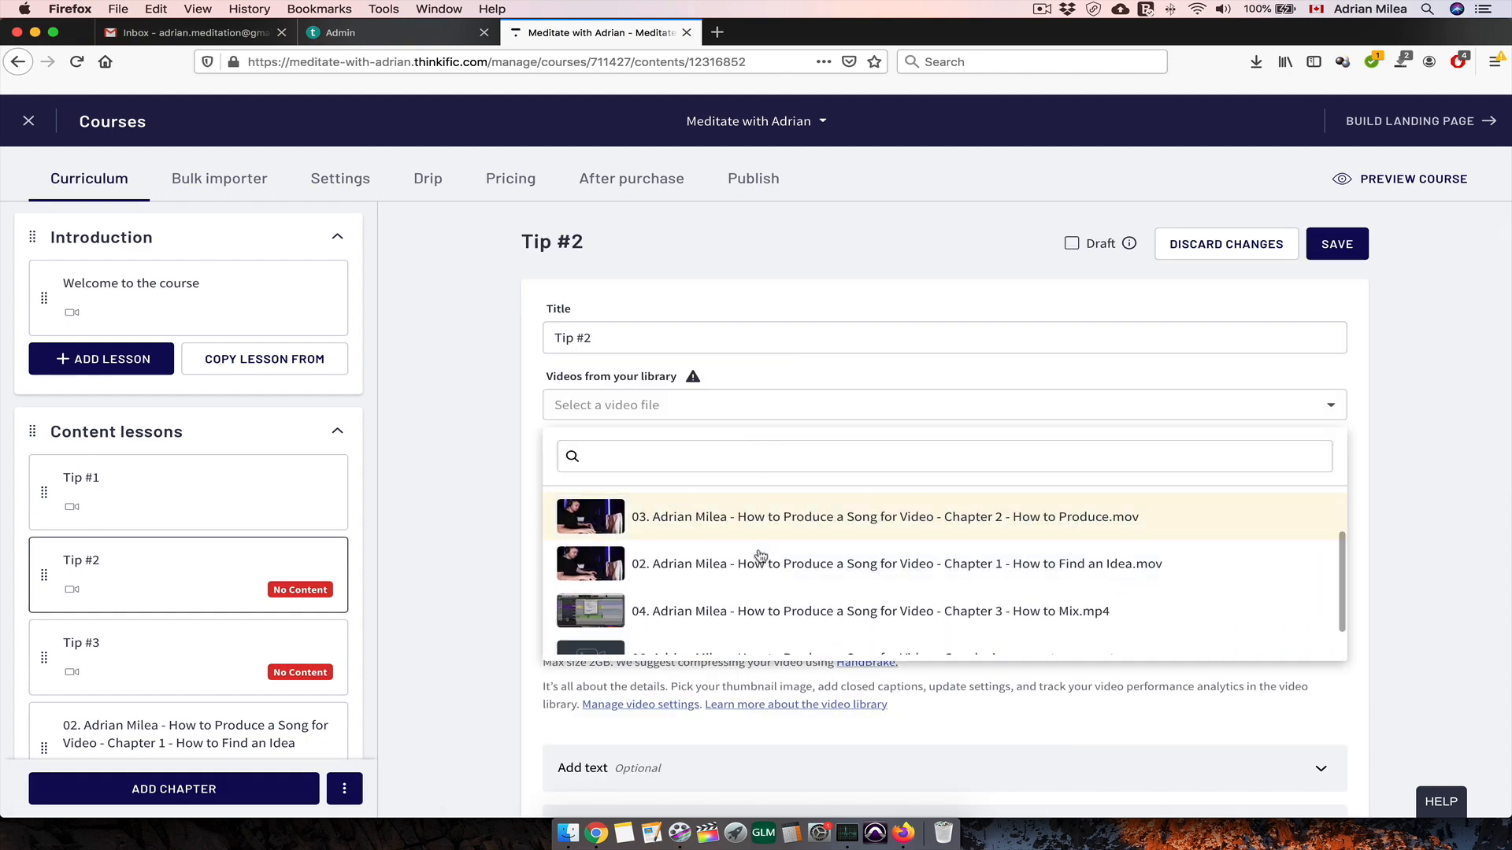
{"action": "left_click", "coordinate": [760, 516]}
{"action": "left_click", "coordinate": [1336, 244]}
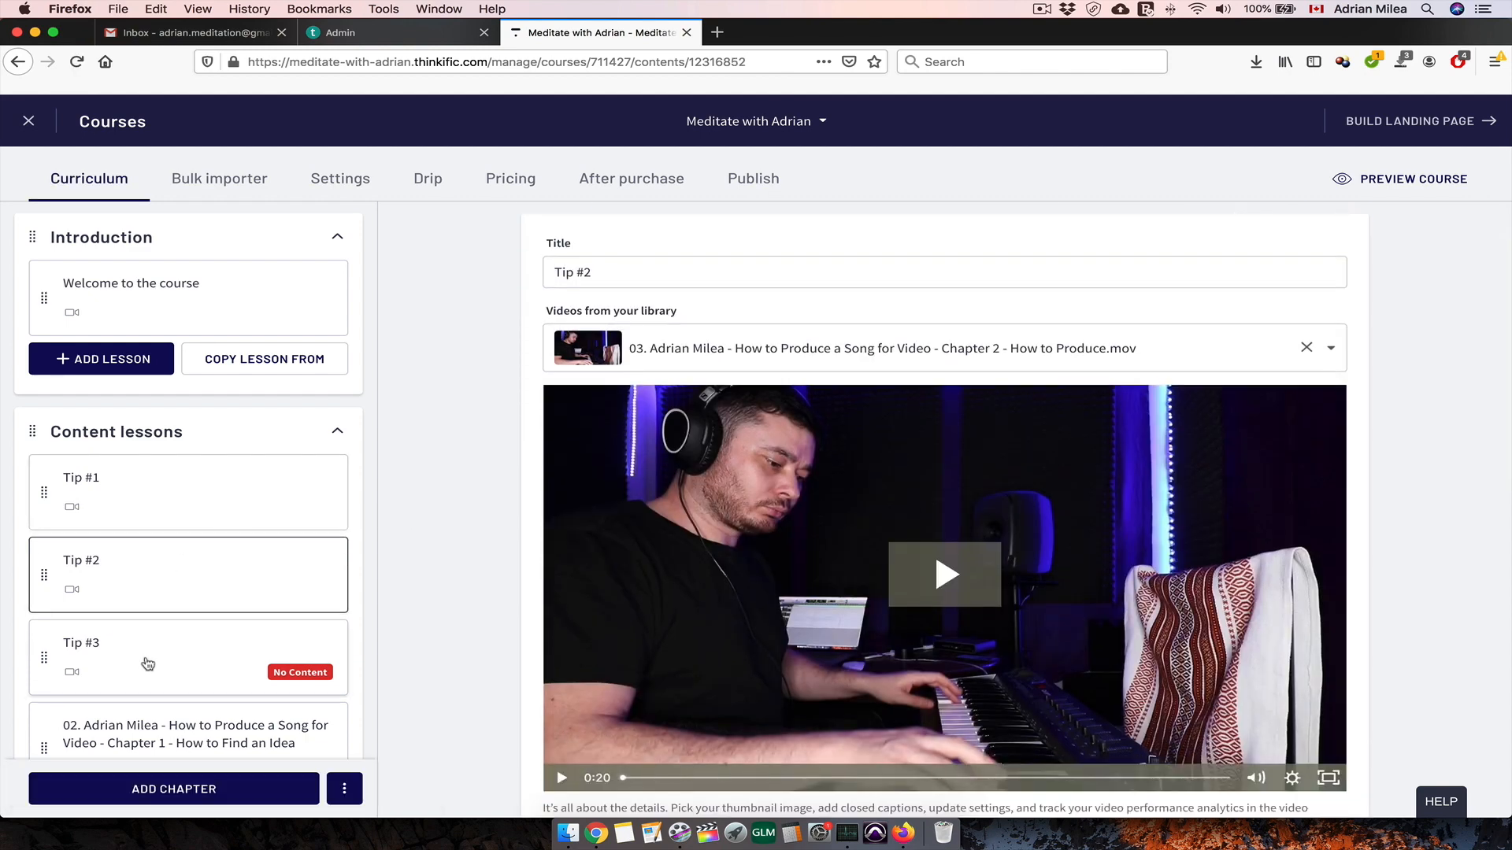
- Assign the library video 04, "Chapter 3 - How to Mix.mp4", to the Tip #3 lesson and save it
{"action": "left_click", "coordinate": [148, 664]}
{"action": "left_click", "coordinate": [756, 405]}
{"action": "scroll", "coordinate": [760, 560], "scroll_direction": "down", "scroll_amount": 1}
{"action": "left_click", "coordinate": [776, 581]}
{"action": "left_click", "coordinate": [1336, 245]}
- Attach the PDF 05, "Key Notes - Chapter 3 - How to Mix.pdf", as a download to the Tip #3 lesson and save it
{"action": "scroll", "coordinate": [439, 476], "scroll_direction": "down", "scroll_amount": 1}
{"action": "scroll", "coordinate": [169, 709], "scroll_direction": "down", "scroll_amount": 5}
{"action": "scroll", "coordinate": [126, 540], "scroll_direction": "up", "scroll_amount": 3}
{"action": "scroll", "coordinate": [137, 528], "scroll_direction": "down", "scroll_amount": 4}
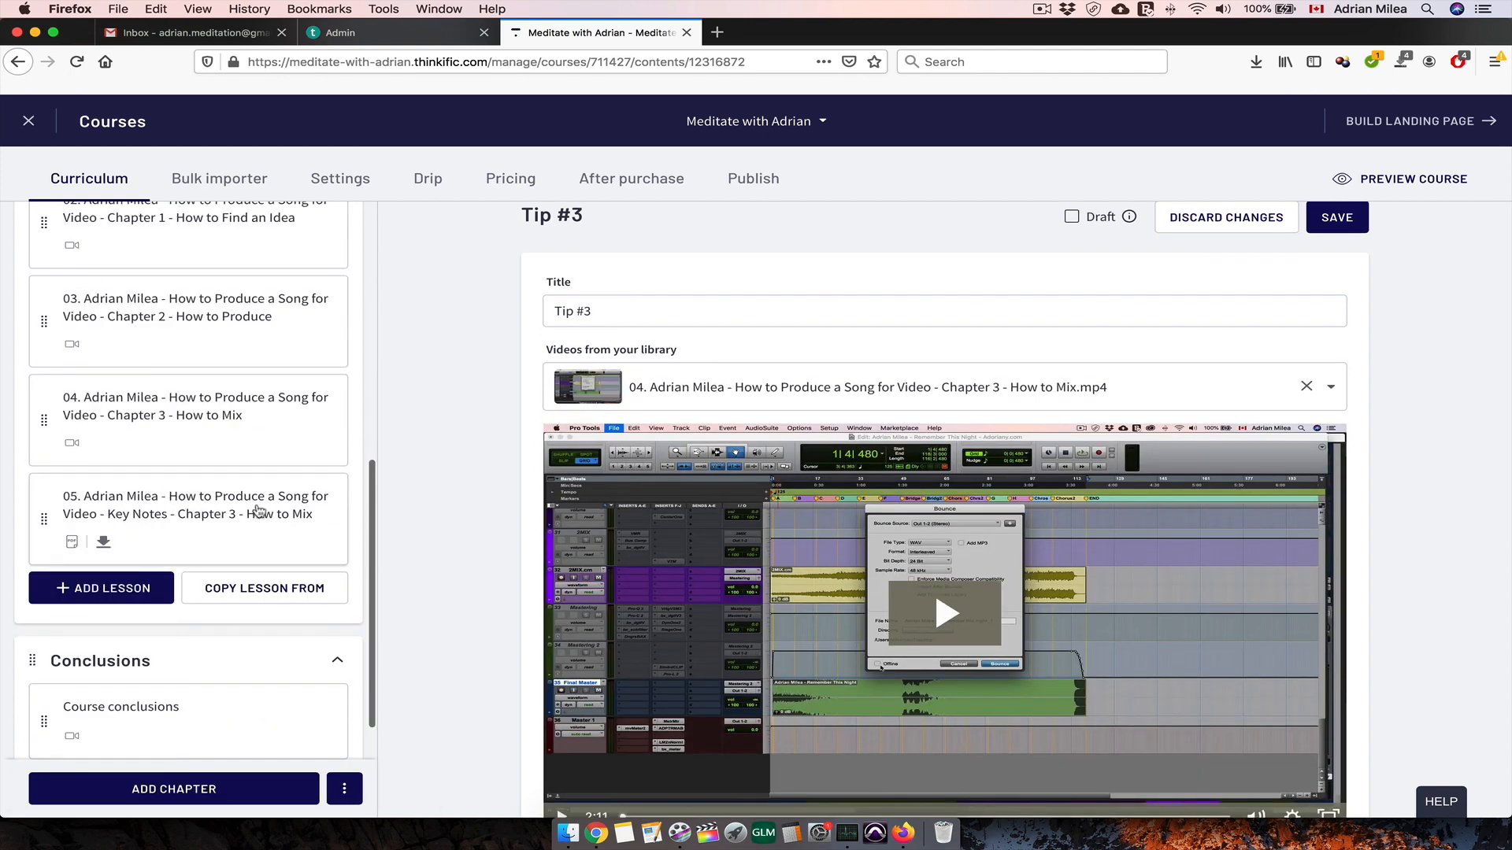
{"action": "scroll", "coordinate": [668, 516], "scroll_direction": "down", "scroll_amount": 6}
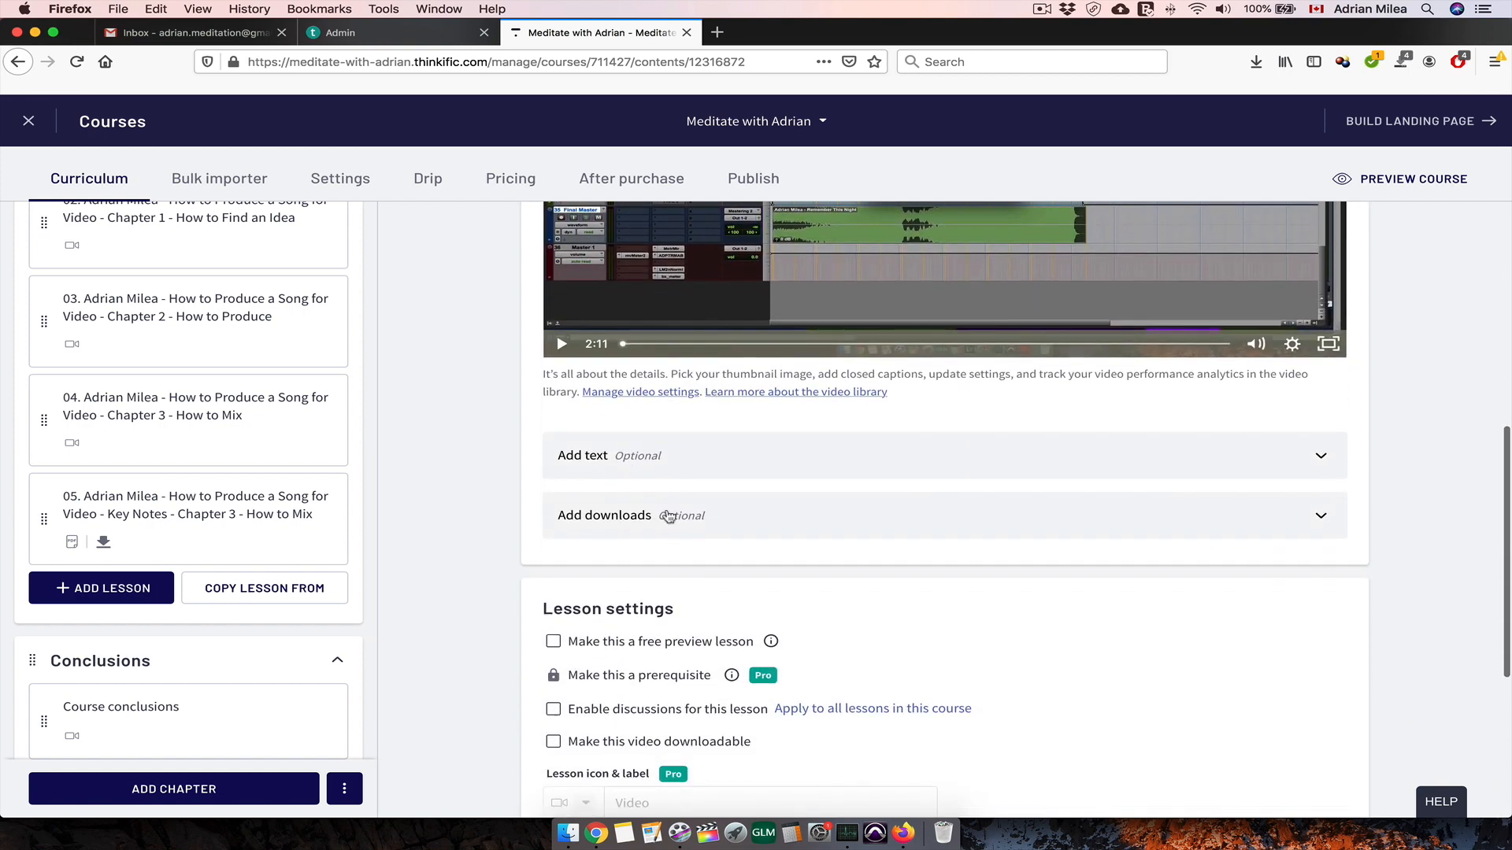
{"action": "left_click", "coordinate": [686, 517]}
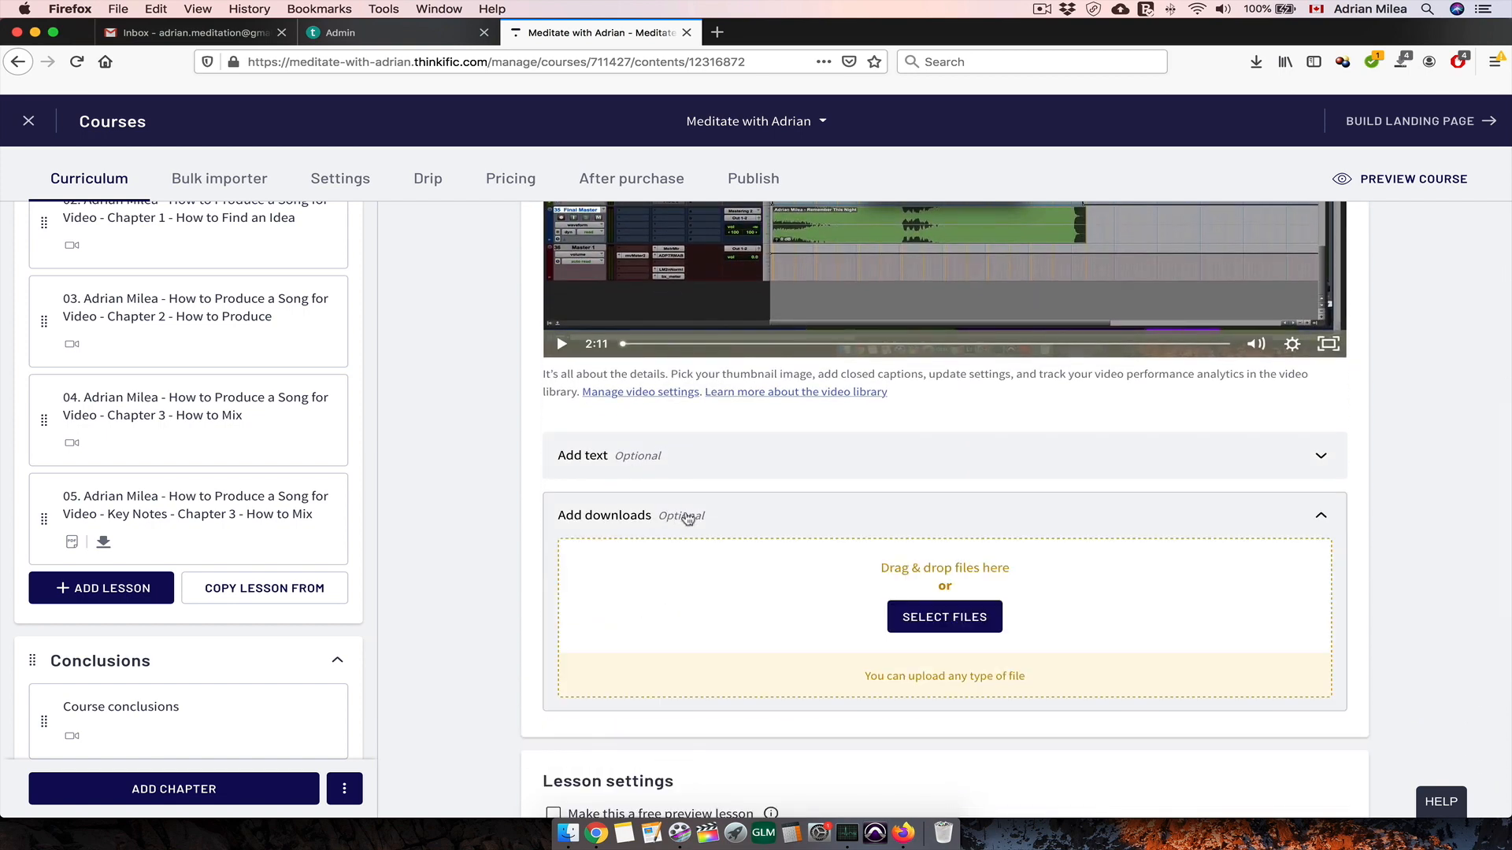
{"action": "left_click", "coordinate": [926, 611]}
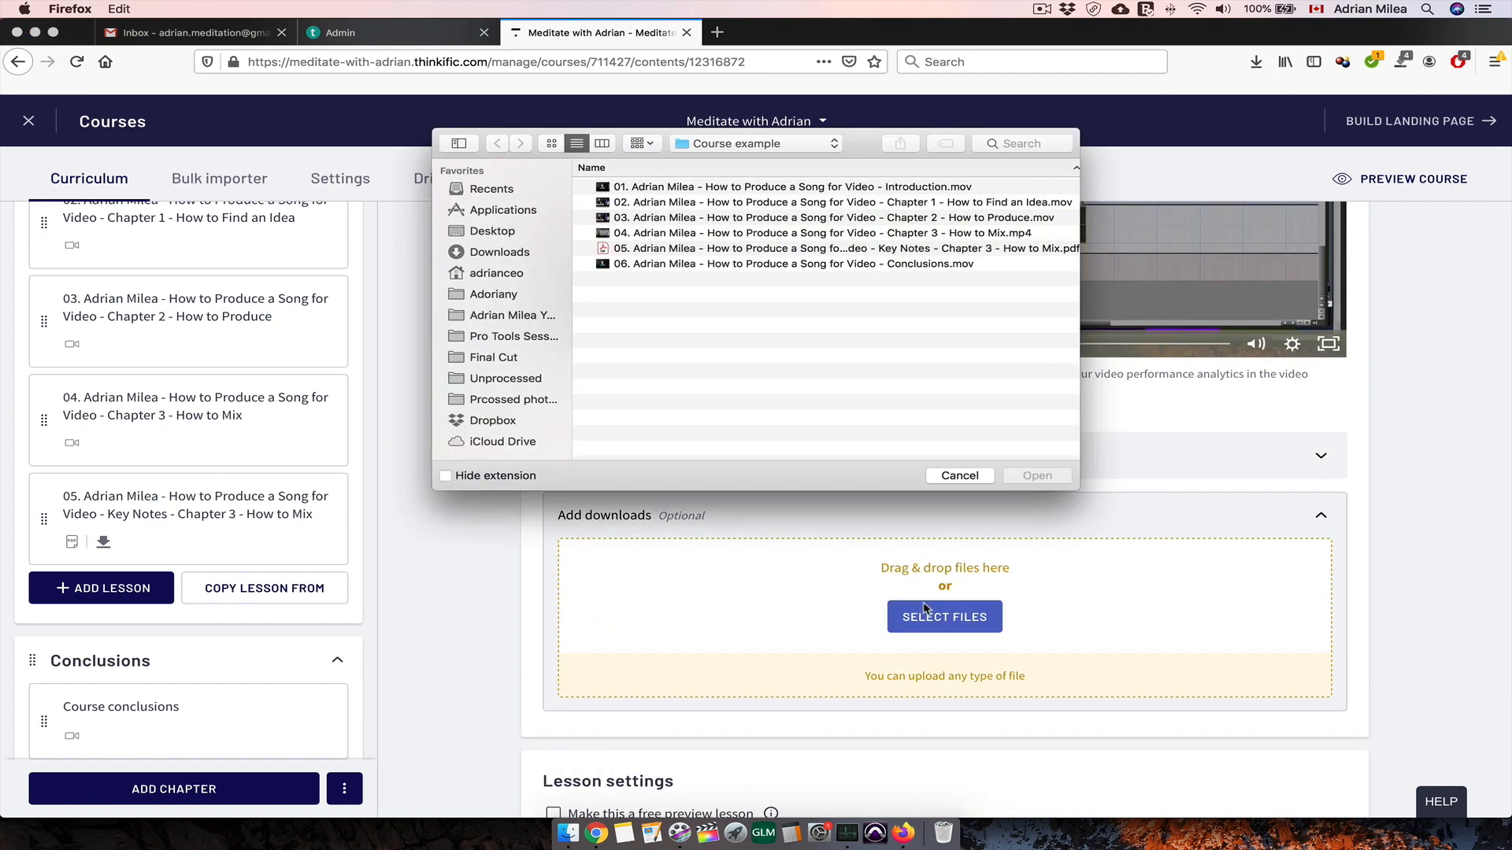
{"action": "left_click", "coordinate": [769, 248]}
{"action": "left_click", "coordinate": [1030, 477]}
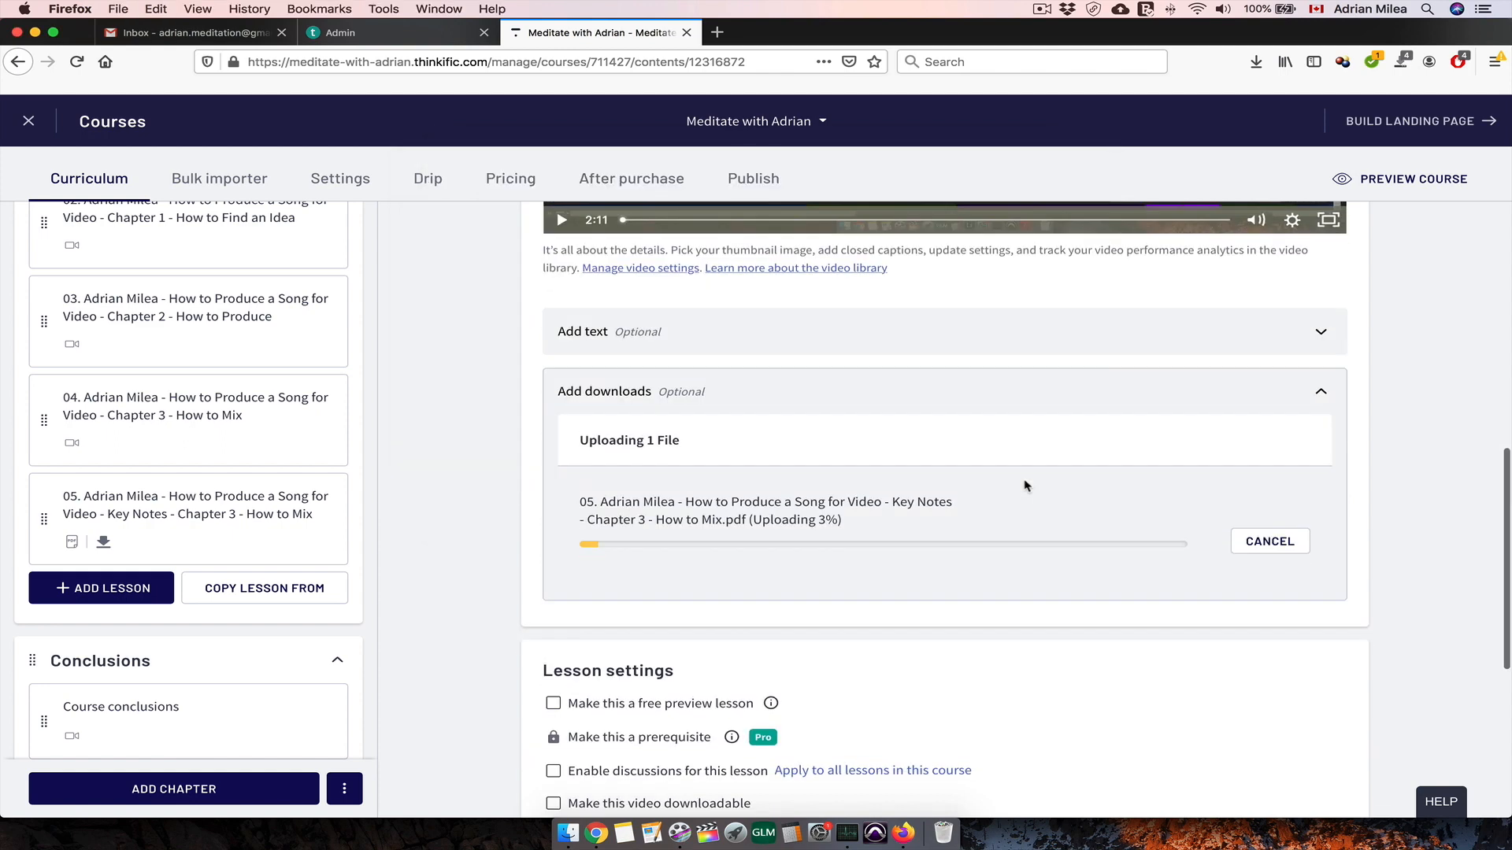
{"action": "left_click", "coordinate": [916, 616]}
{"action": "key", "text": "super+BackSpace"}
{"action": "scroll", "coordinate": [654, 500], "scroll_direction": "up", "scroll_amount": 10}
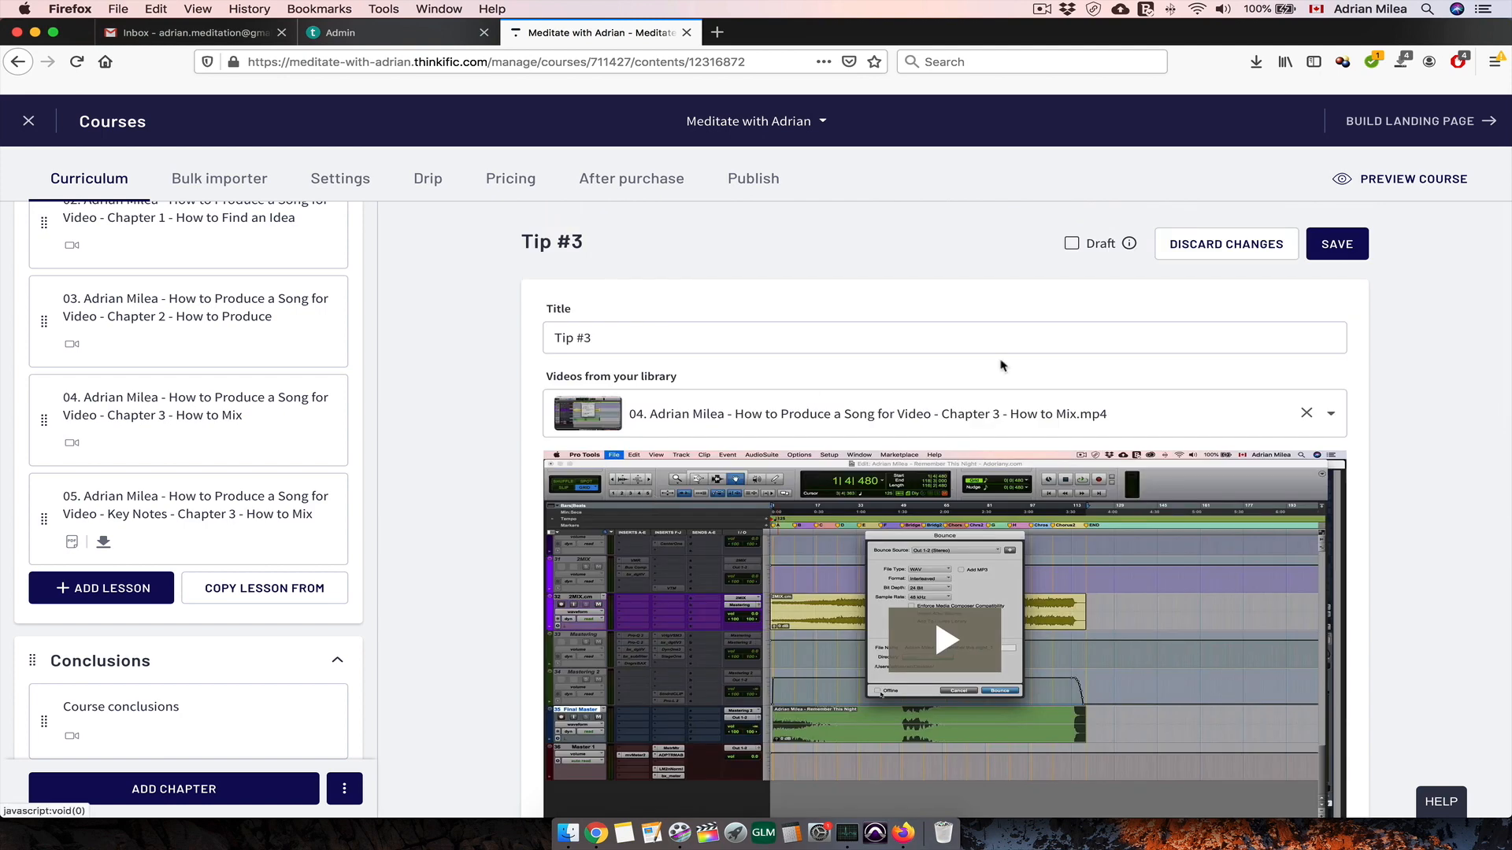
{"action": "left_click", "coordinate": [1327, 249]}
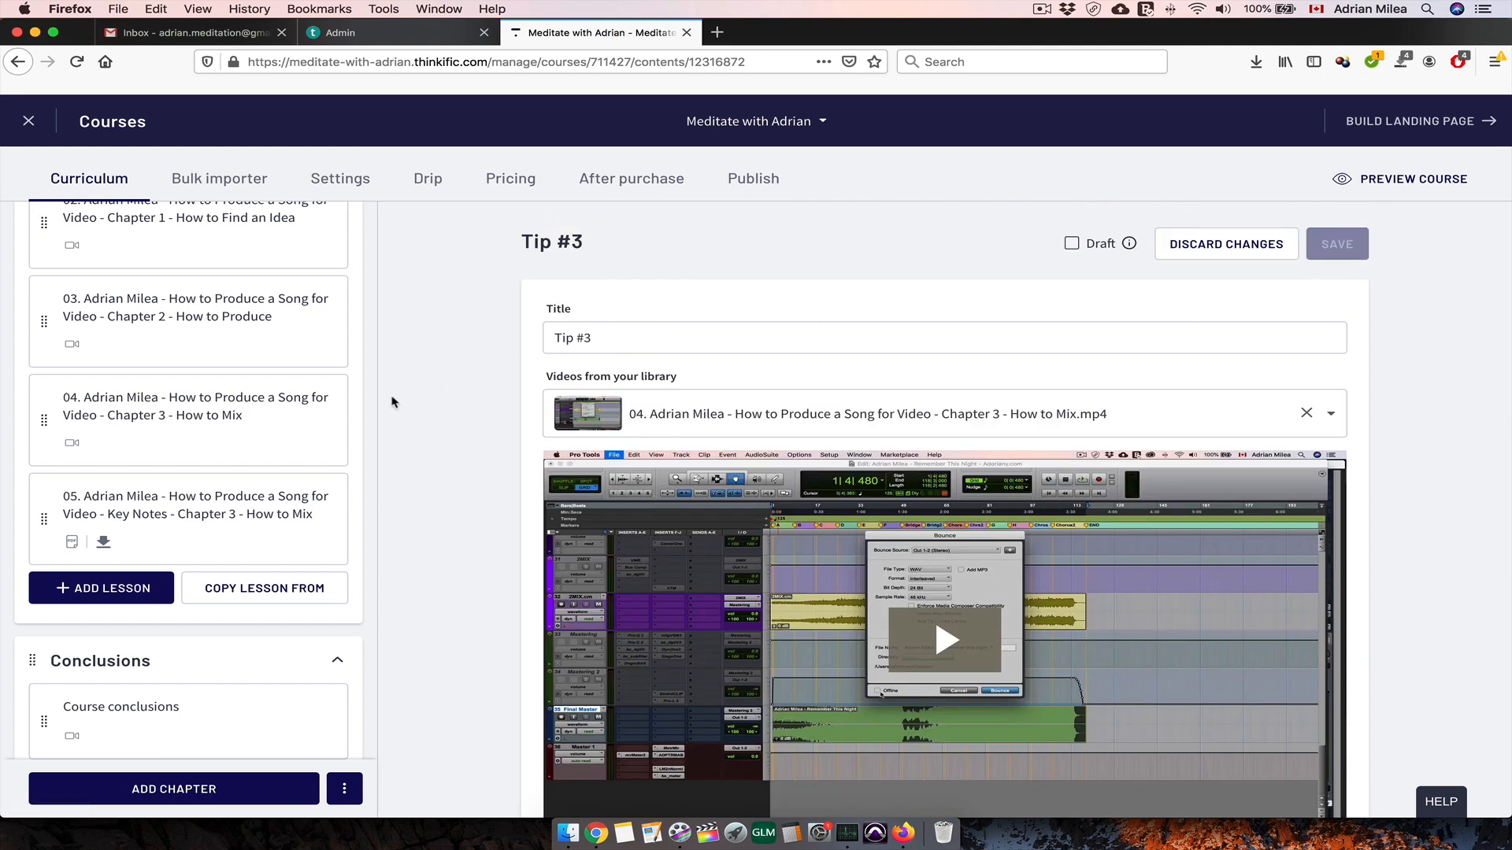
- Permanently delete the imported lesson 02, "Chapter 1 - How to Find an Idea", from the Content lessons chapter
{"action": "scroll", "coordinate": [241, 414], "scroll_direction": "up", "scroll_amount": 4}
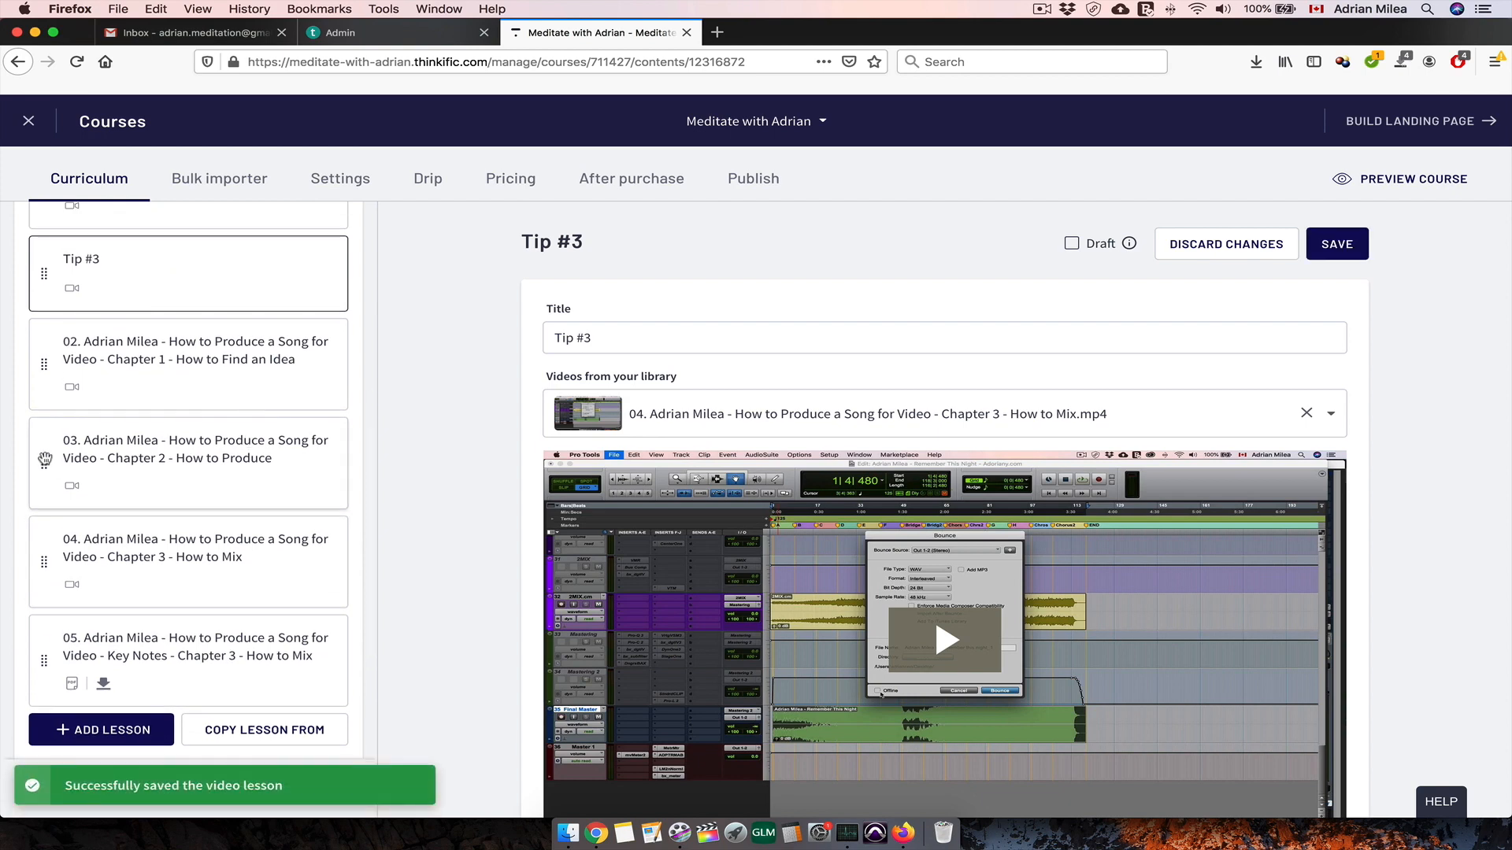
{"action": "scroll", "coordinate": [45, 461], "scroll_direction": "down", "scroll_amount": 3}
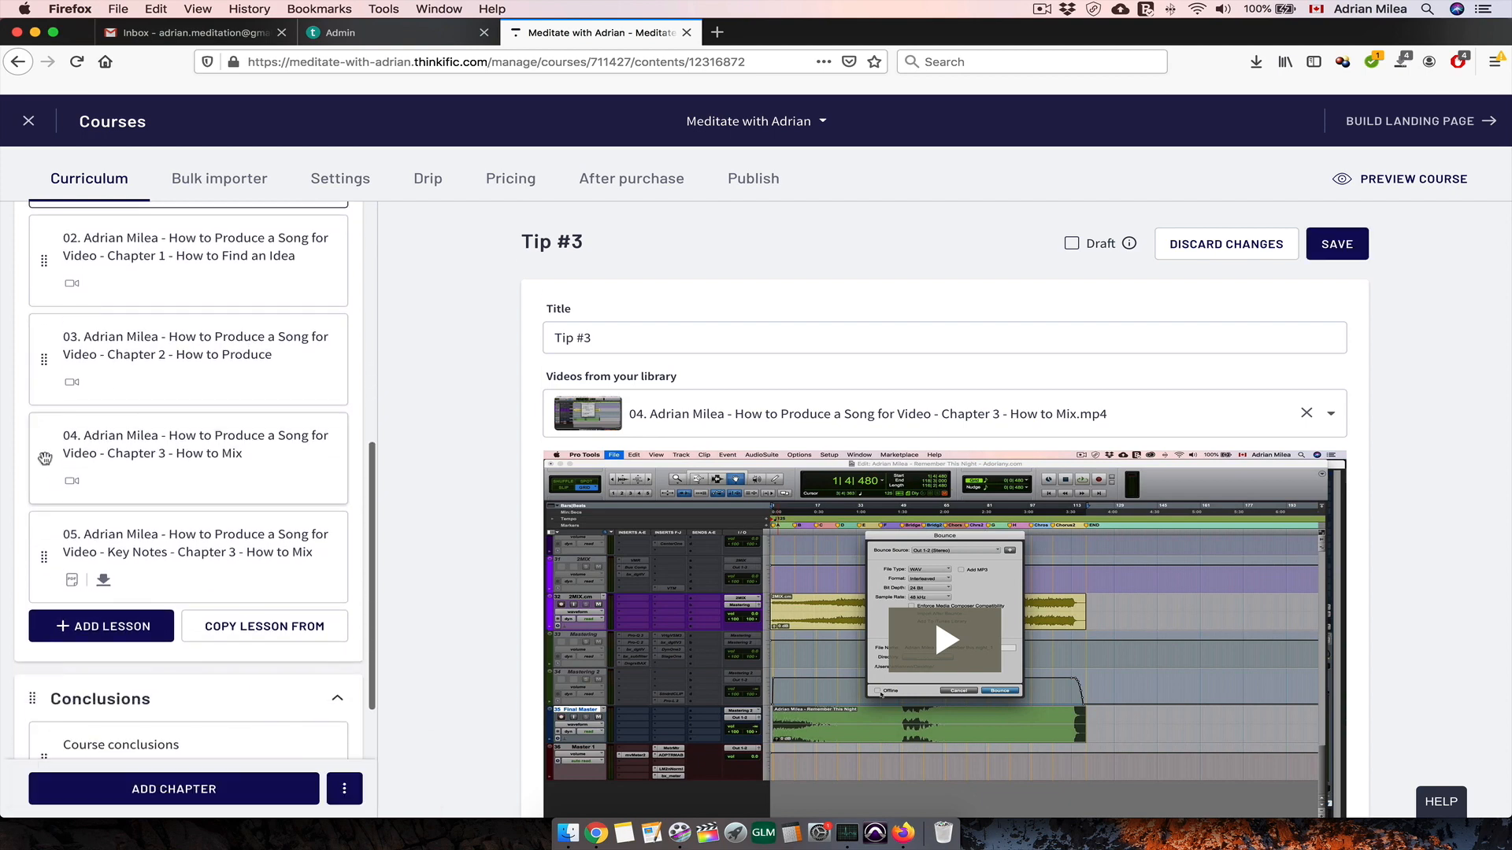
{"action": "left_click", "coordinate": [45, 291]}
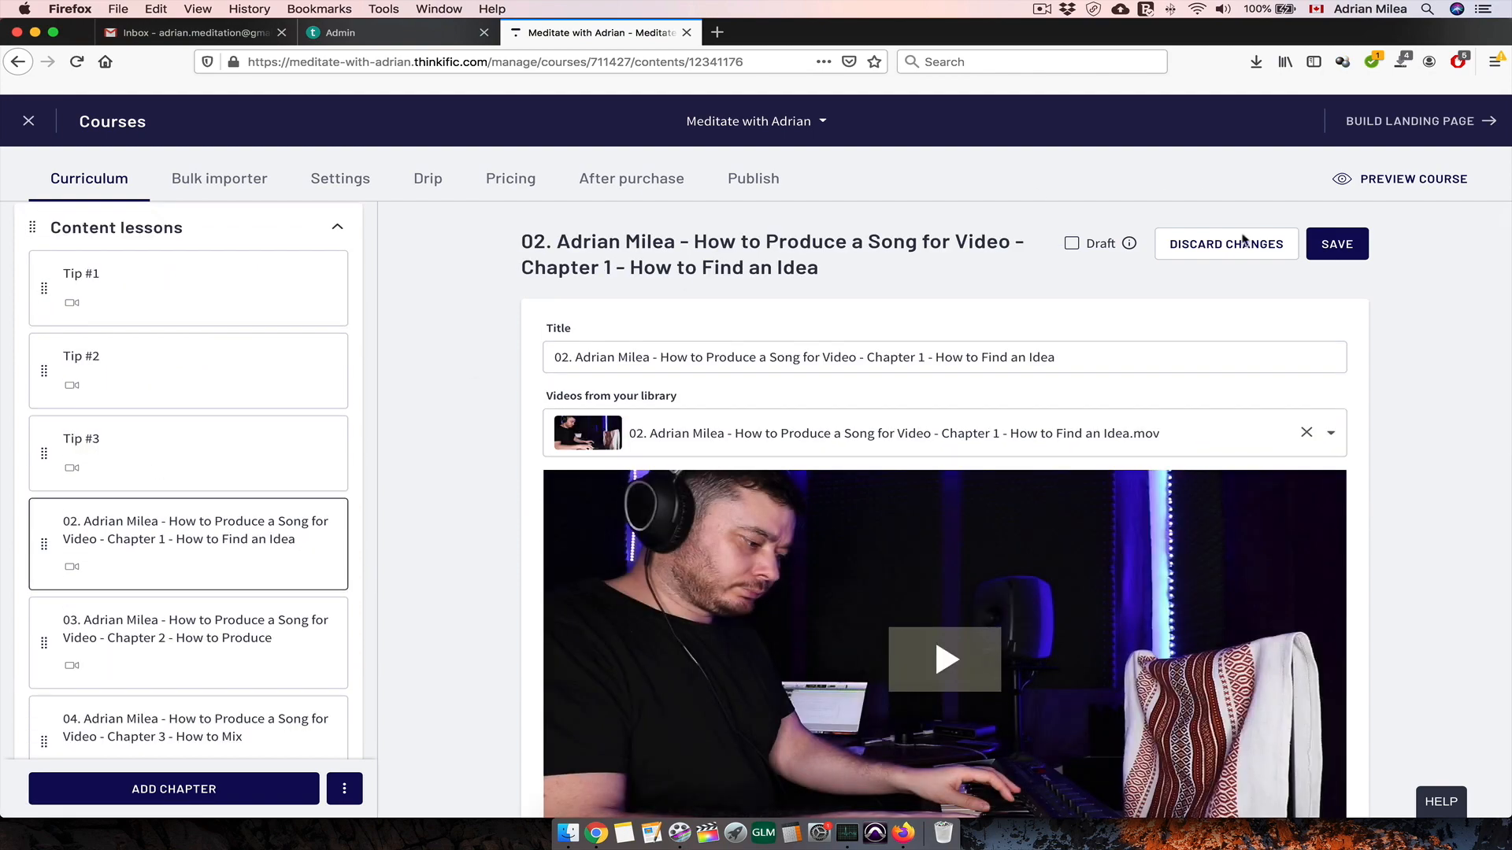
{"action": "scroll", "coordinate": [1393, 451], "scroll_direction": "down", "scroll_amount": 10}
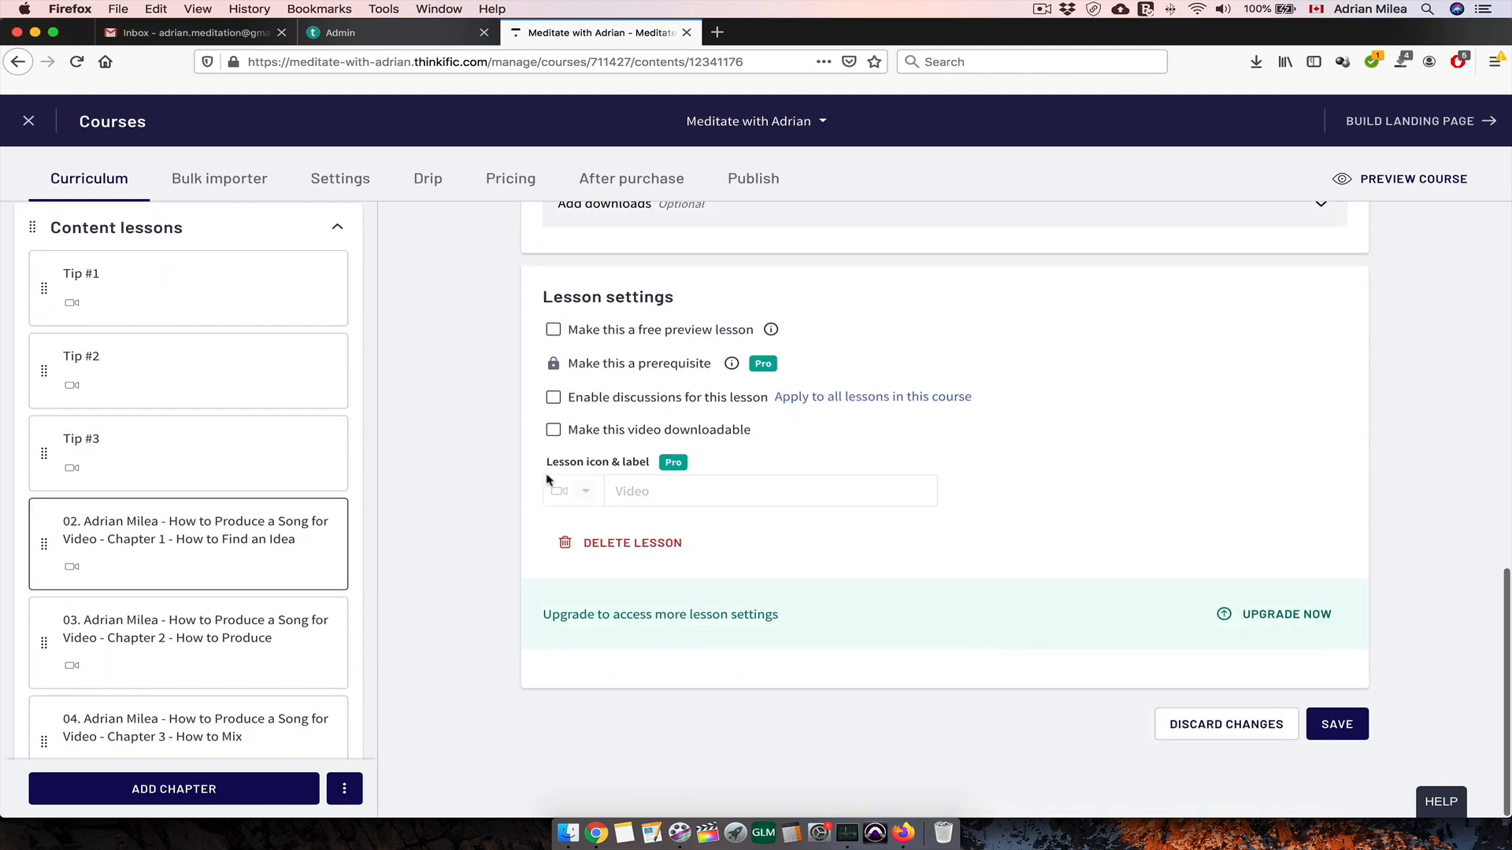
{"action": "left_click", "coordinate": [618, 556]}
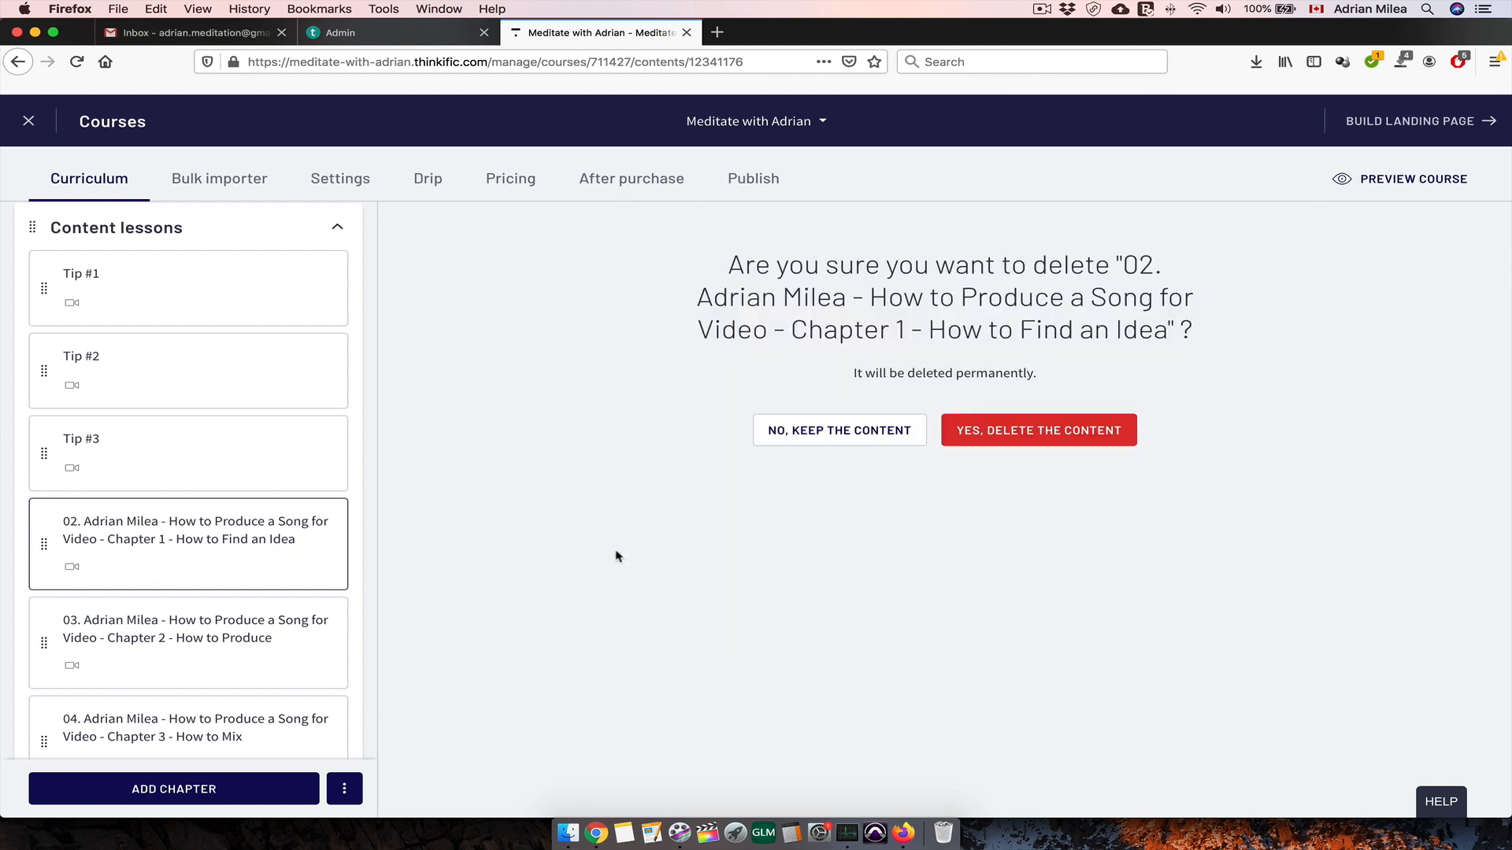
{"action": "left_click", "coordinate": [1012, 432]}
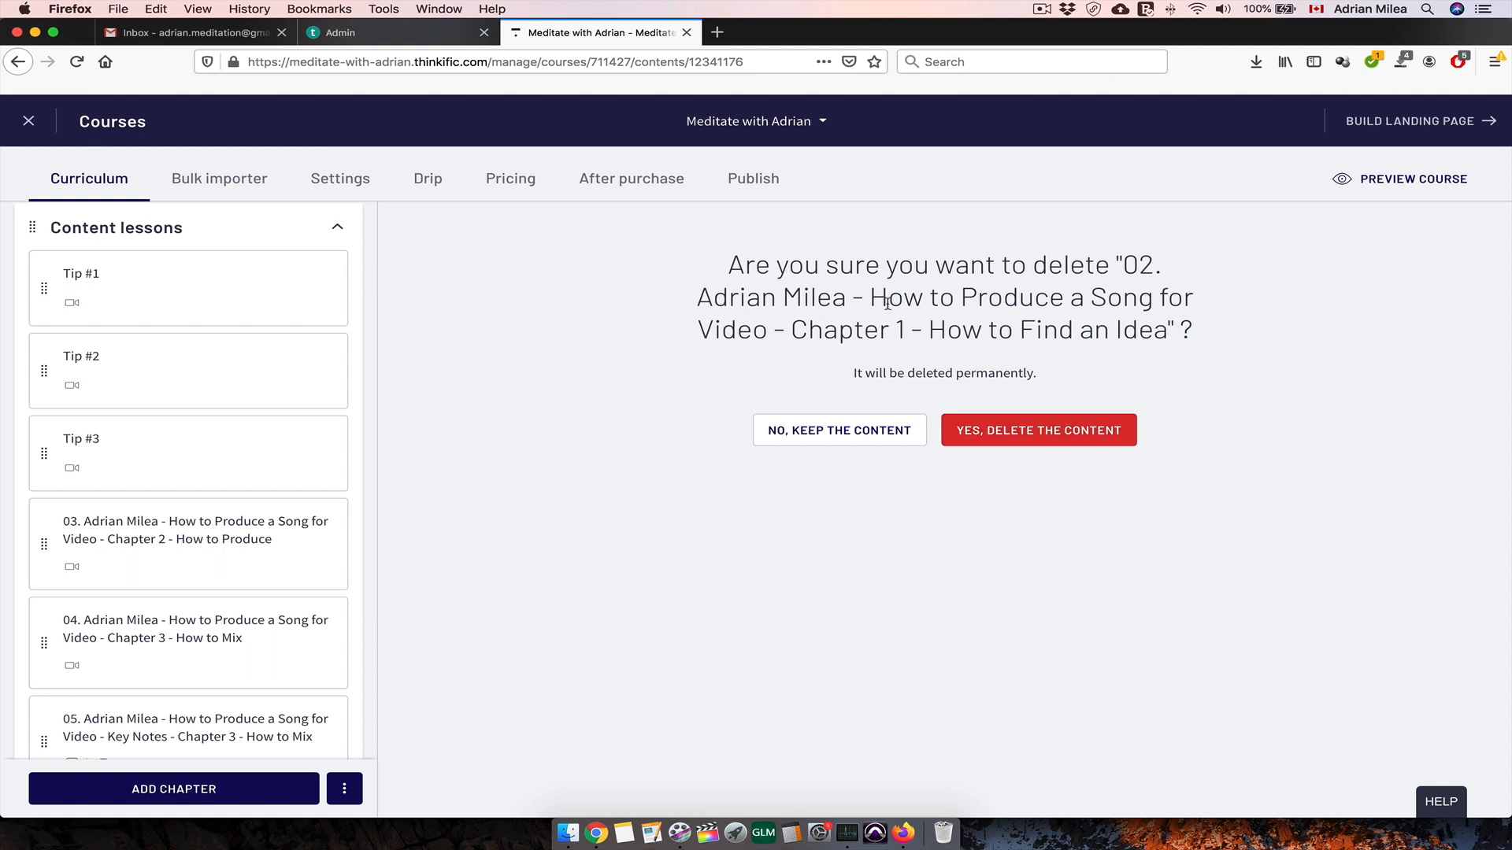
{"action": "left_click", "coordinate": [1005, 437]}
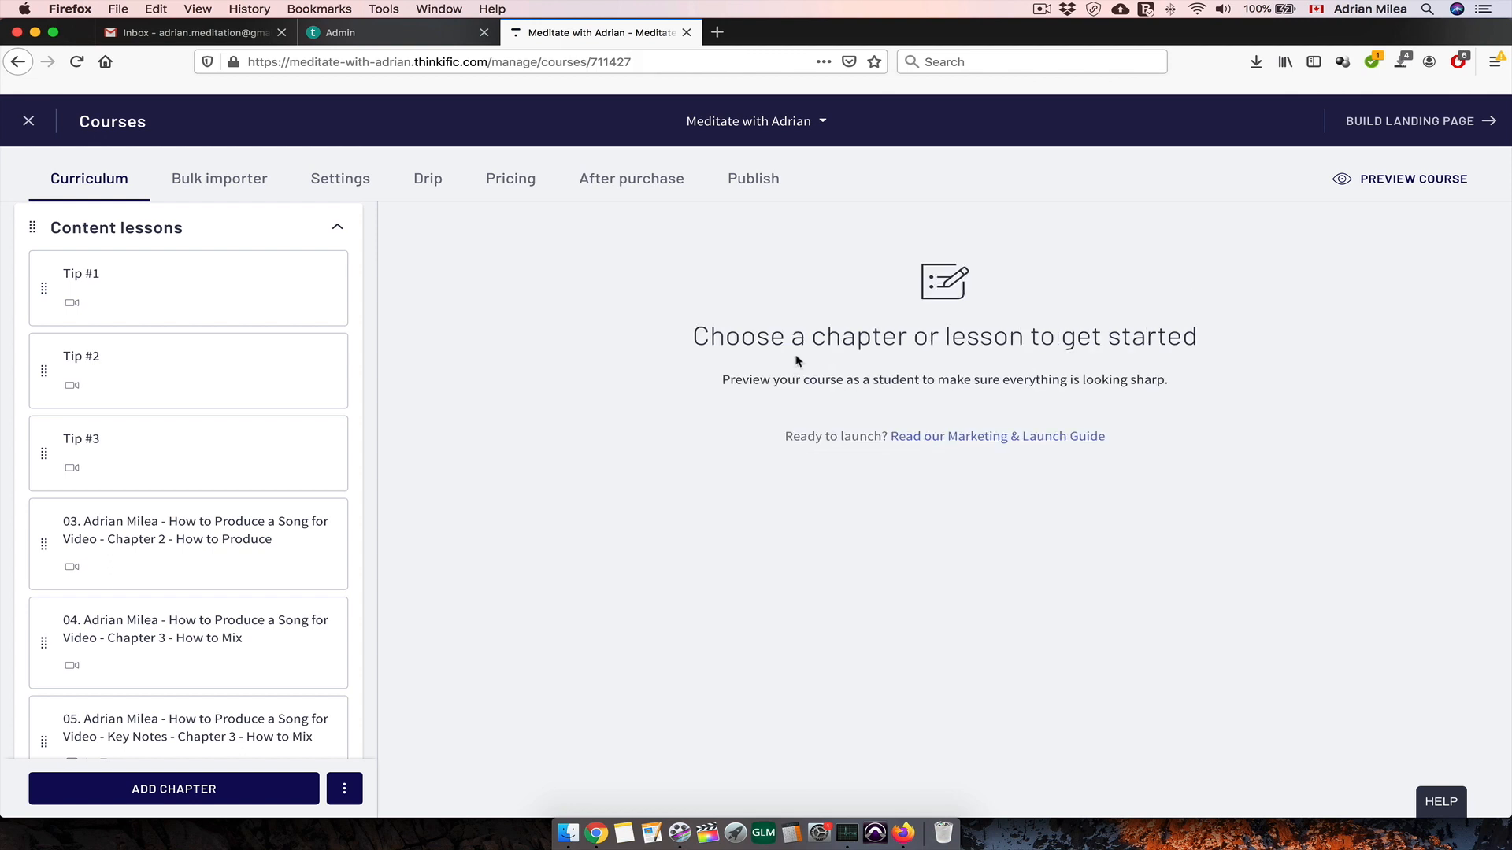
- Check the Tip #1 lesson's assigned video and whether its file is still listed in the video library
{"action": "left_click", "coordinate": [210, 284]}
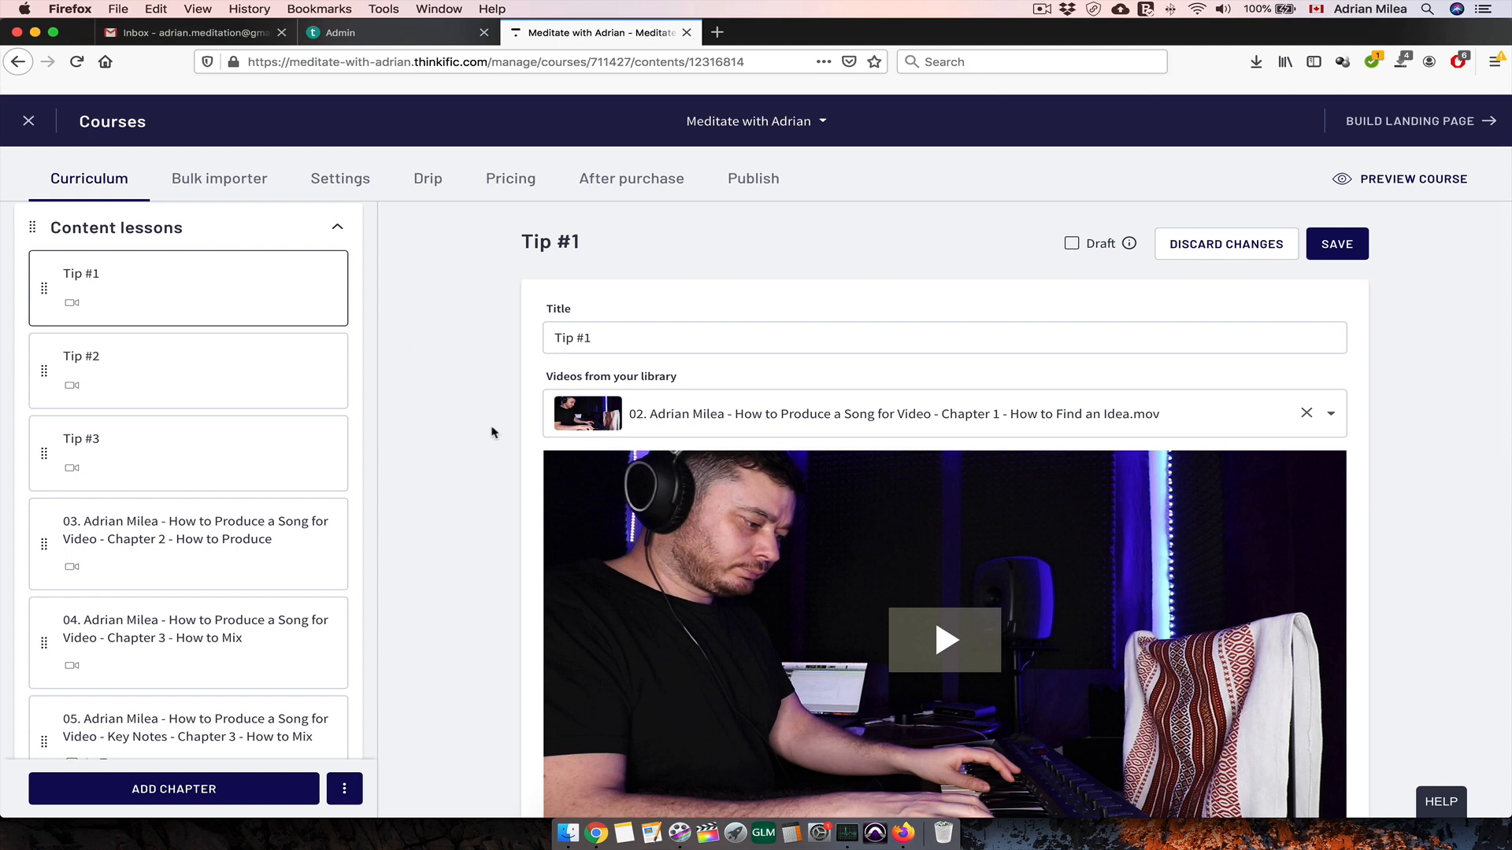
{"action": "scroll", "coordinate": [492, 433], "scroll_direction": "down", "scroll_amount": 1}
{"action": "left_click", "coordinate": [761, 389]}
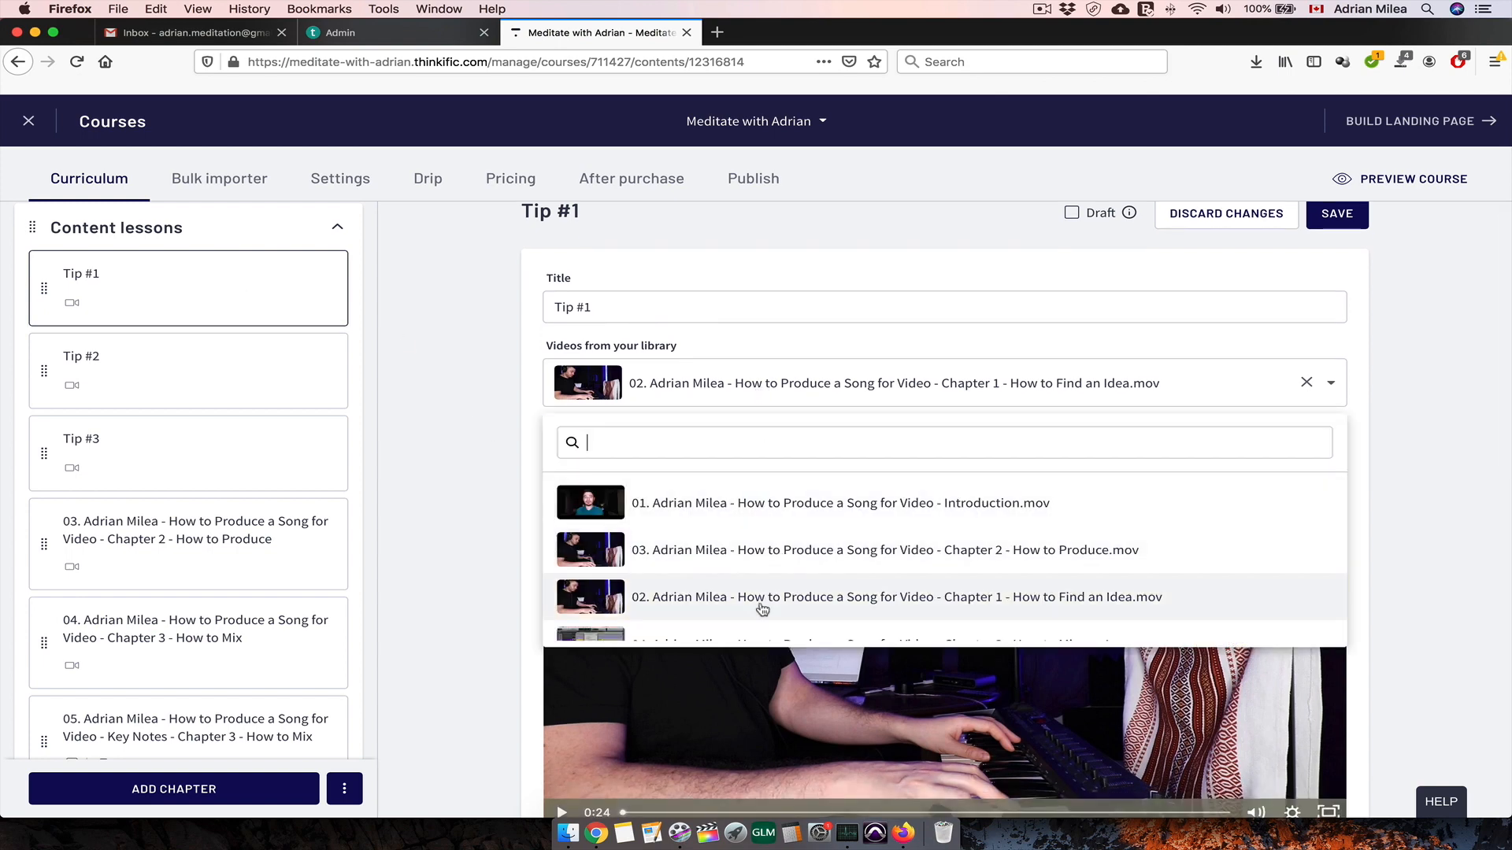
{"action": "left_click", "coordinate": [465, 494]}
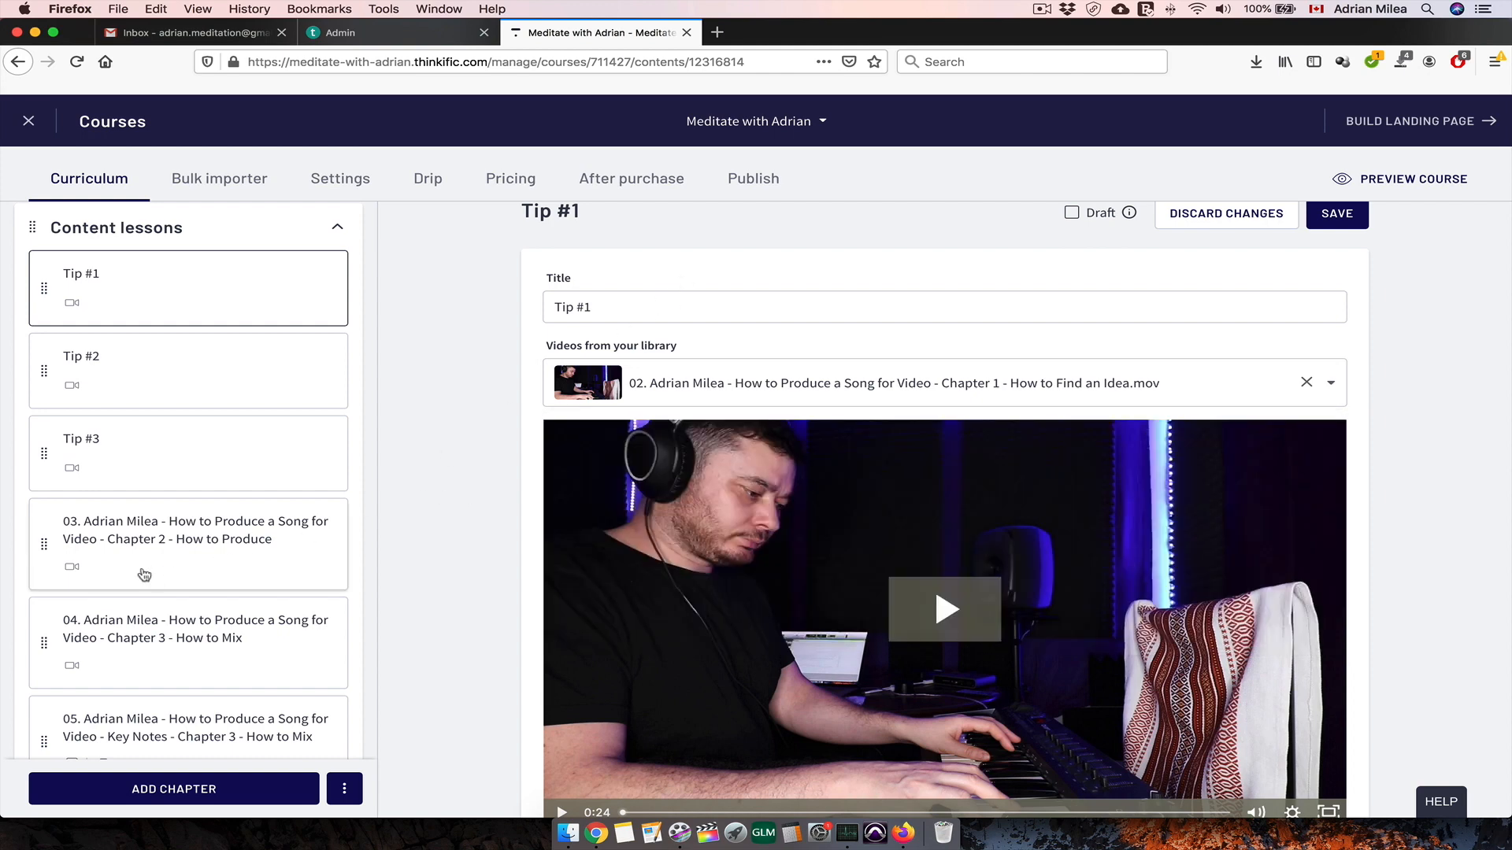
- Permanently delete the imported lesson 03, "Chapter 2 - How to Produce", from the Content lessons chapter
{"action": "left_click", "coordinate": [38, 544]}
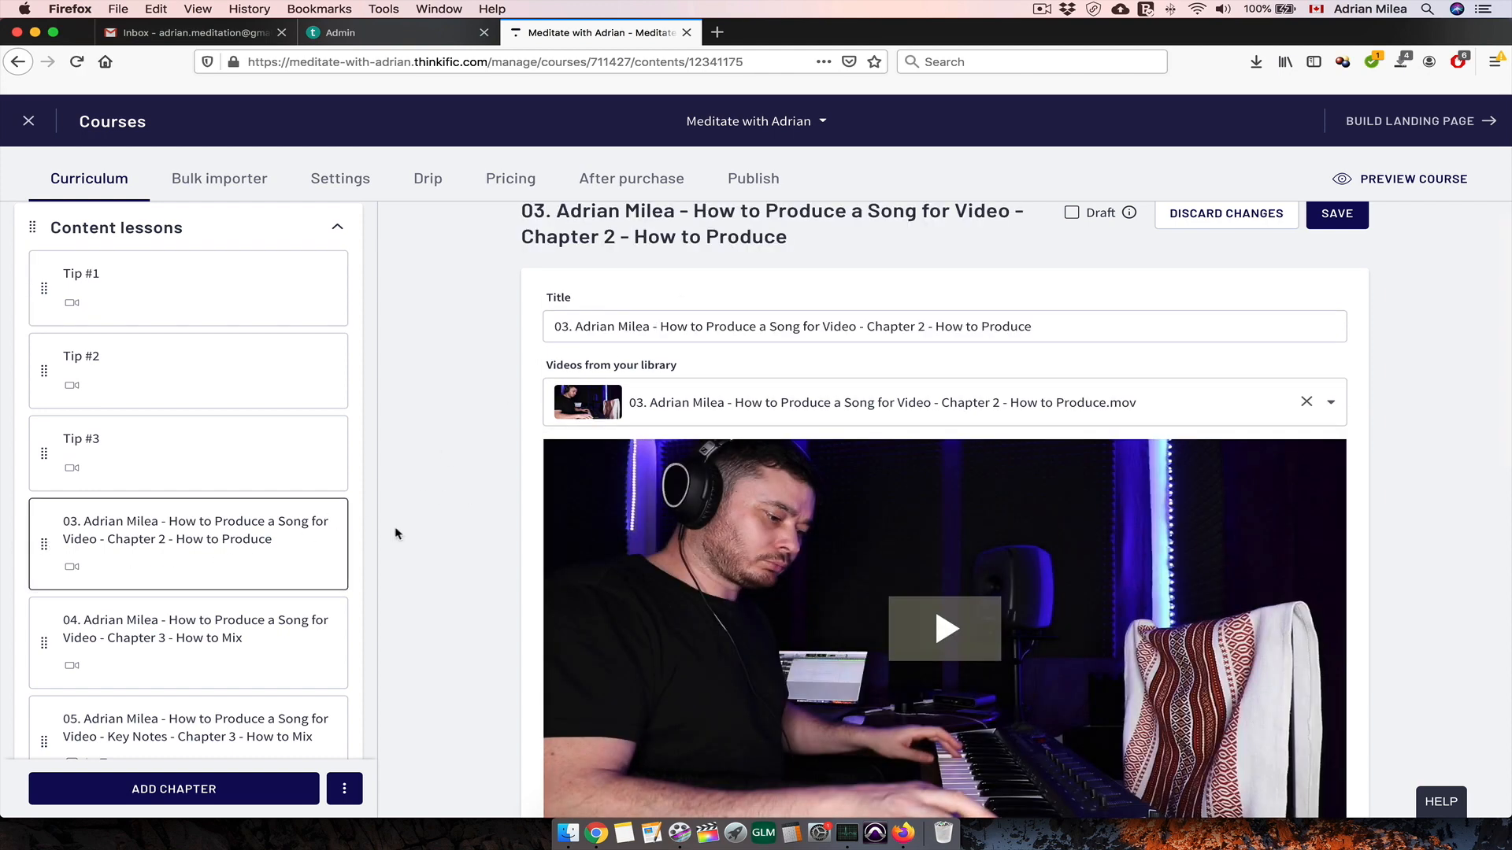
{"action": "scroll", "coordinate": [395, 534], "scroll_direction": "down", "scroll_amount": 1}
{"action": "scroll", "coordinate": [395, 533], "scroll_direction": "down", "scroll_amount": 10}
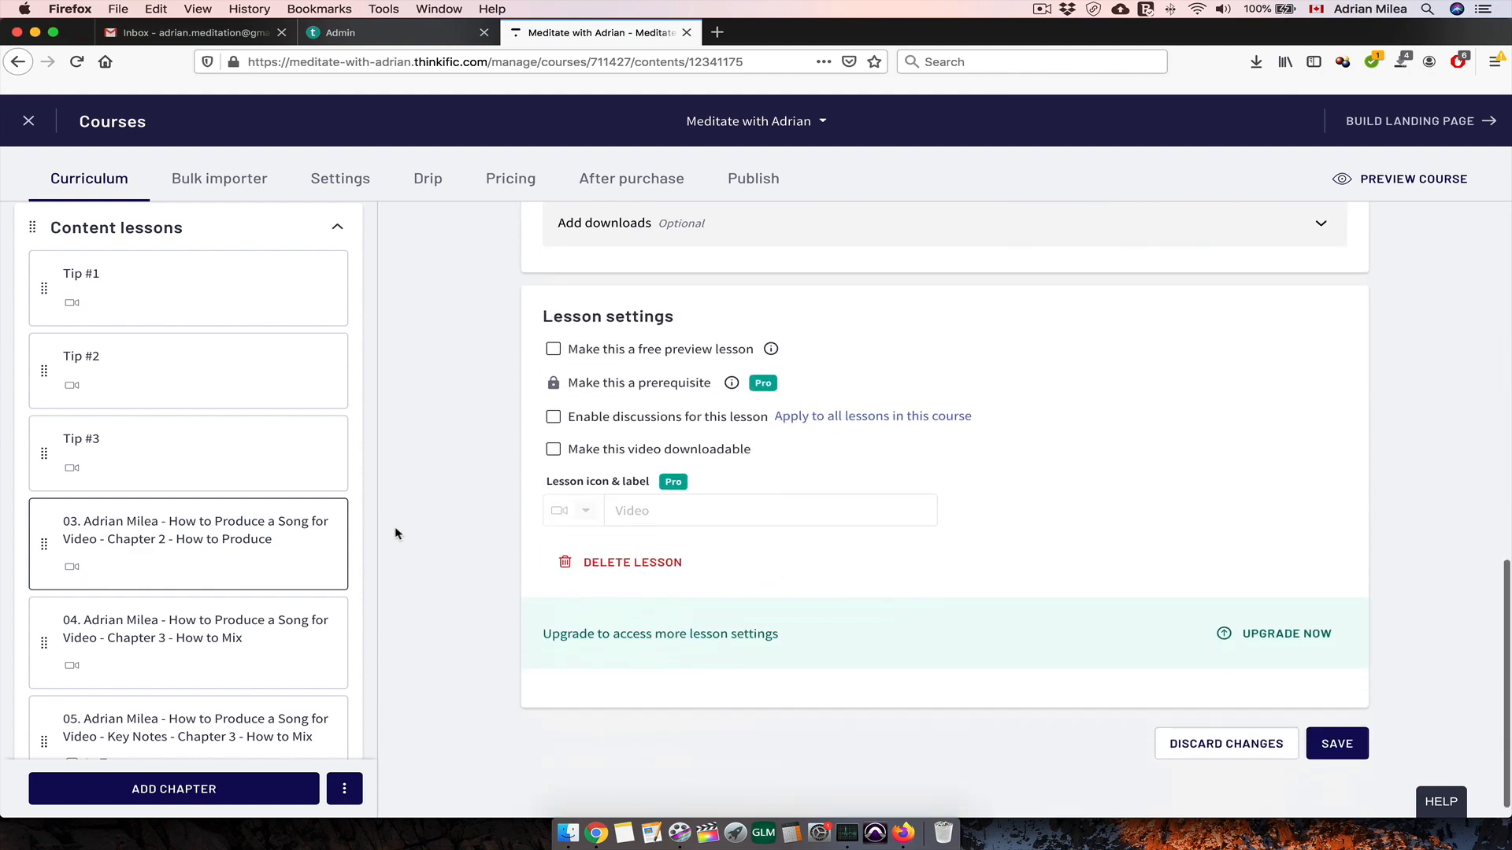
{"action": "left_click", "coordinate": [643, 551]}
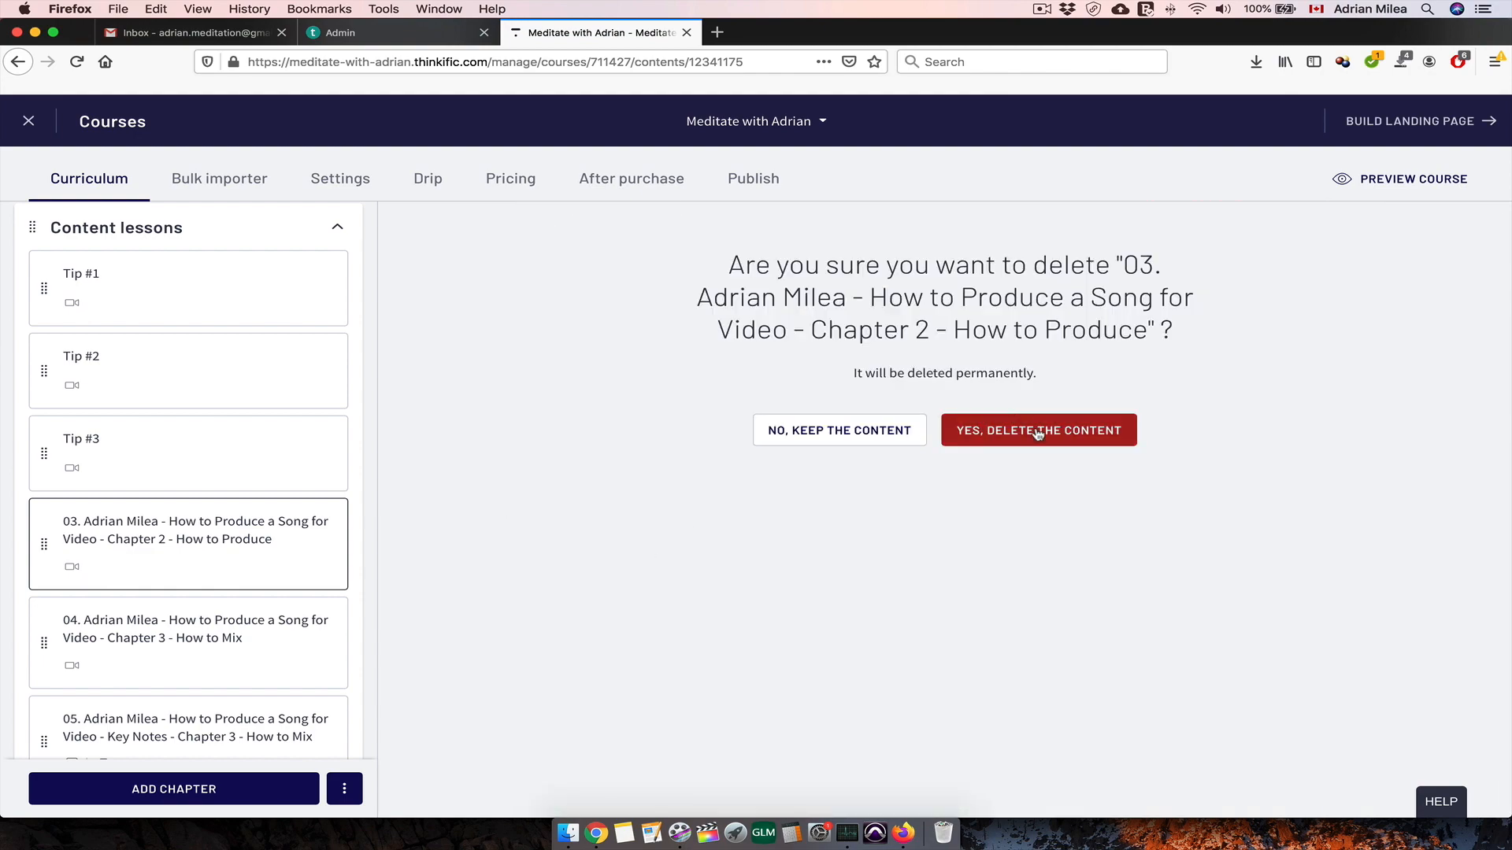
{"action": "left_click", "coordinate": [1038, 431]}
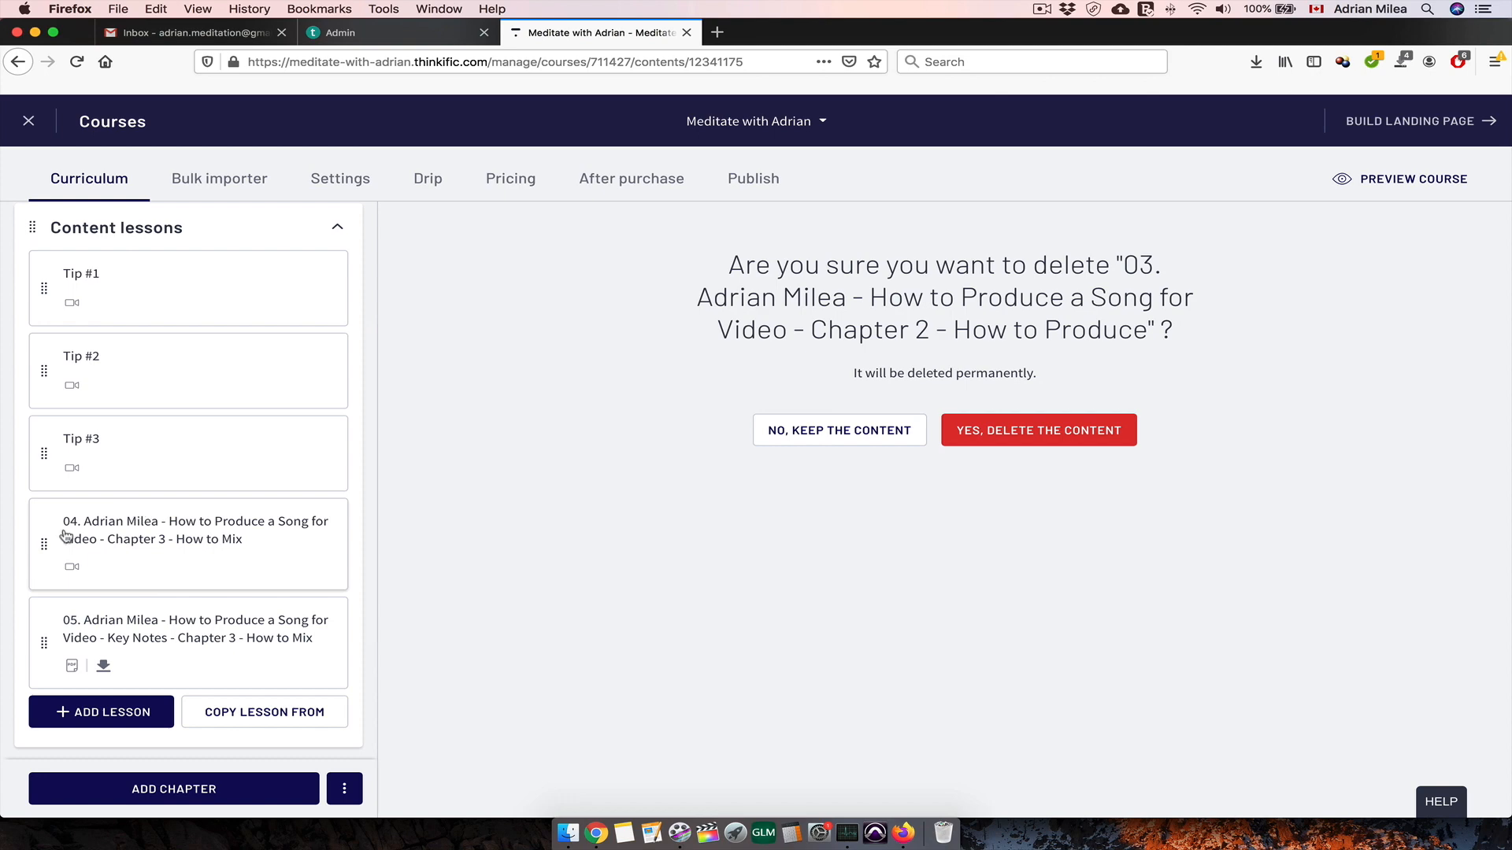
- Try to delete the imported lesson 04, "Chapter 3 - How to Mix", and close the launch guide page opened by mistake
{"action": "left_click", "coordinate": [45, 537]}
{"action": "scroll", "coordinate": [489, 567], "scroll_direction": "down", "scroll_amount": 10}
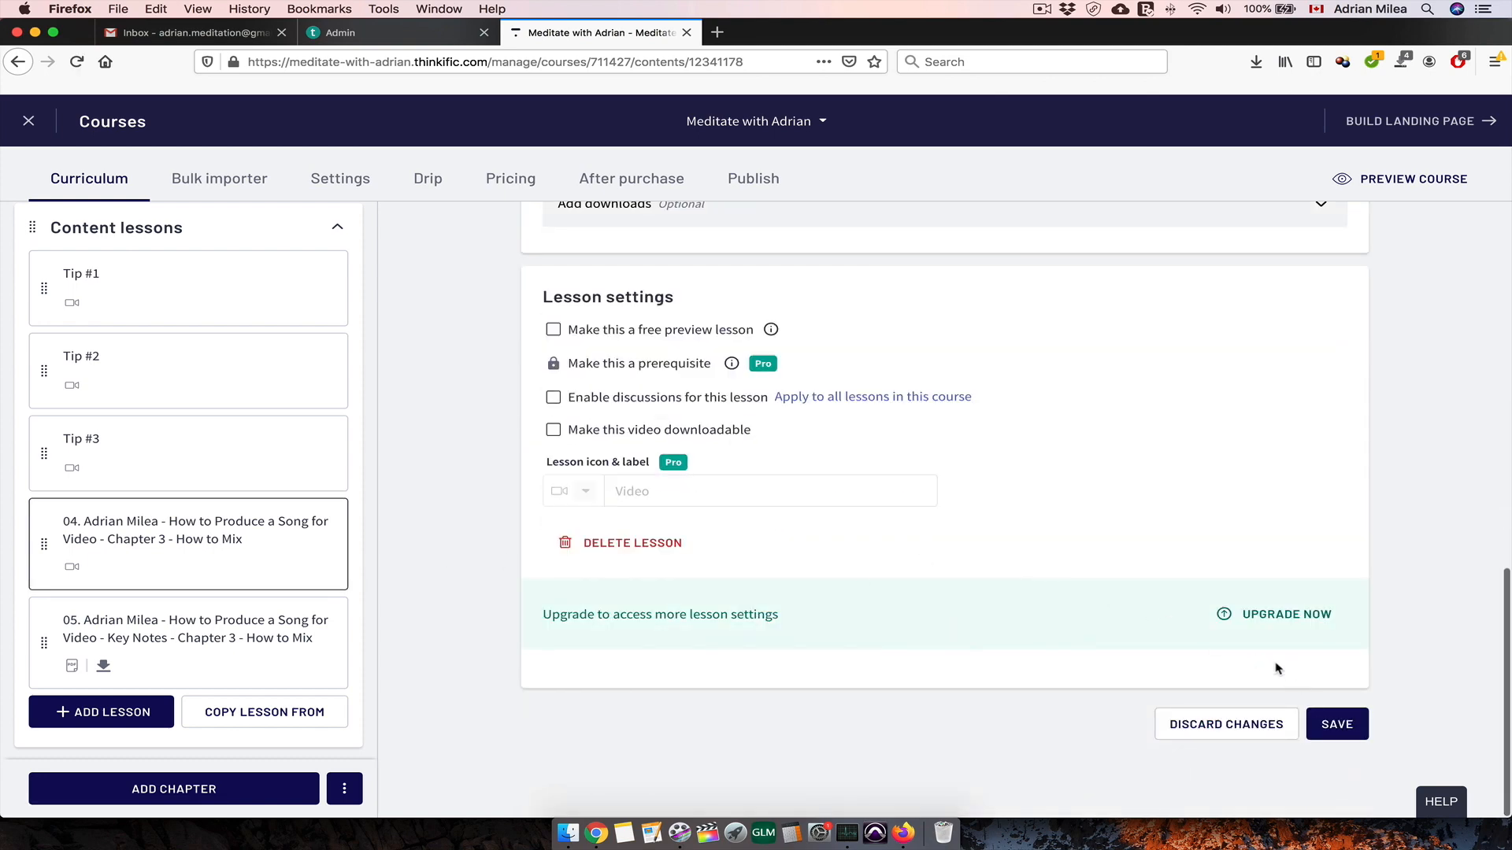
{"action": "left_click", "coordinate": [572, 553]}
{"action": "left_click", "coordinate": [1015, 433]}
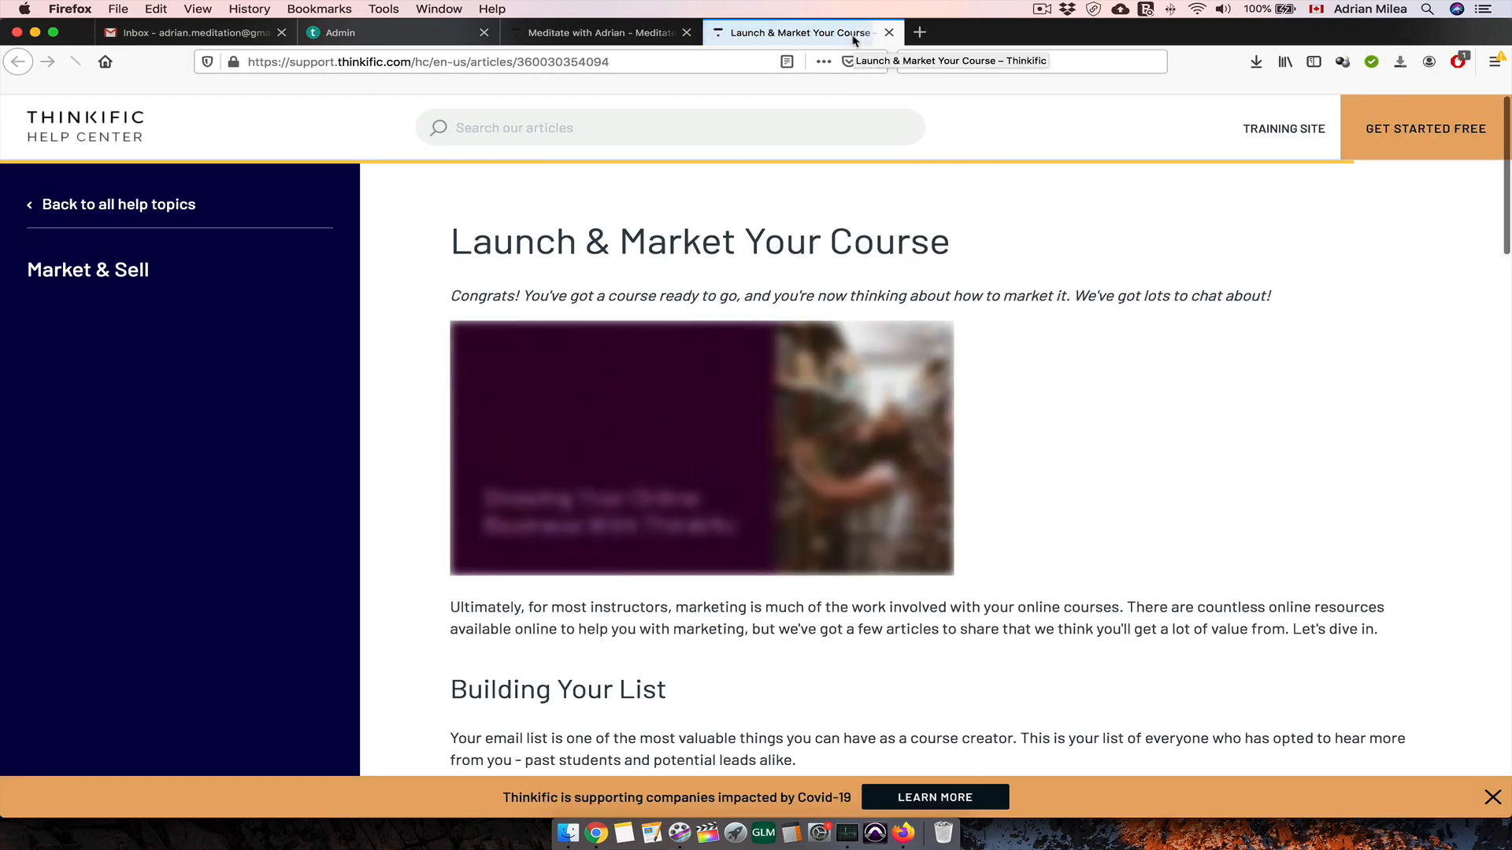
{"action": "left_click", "coordinate": [889, 32]}
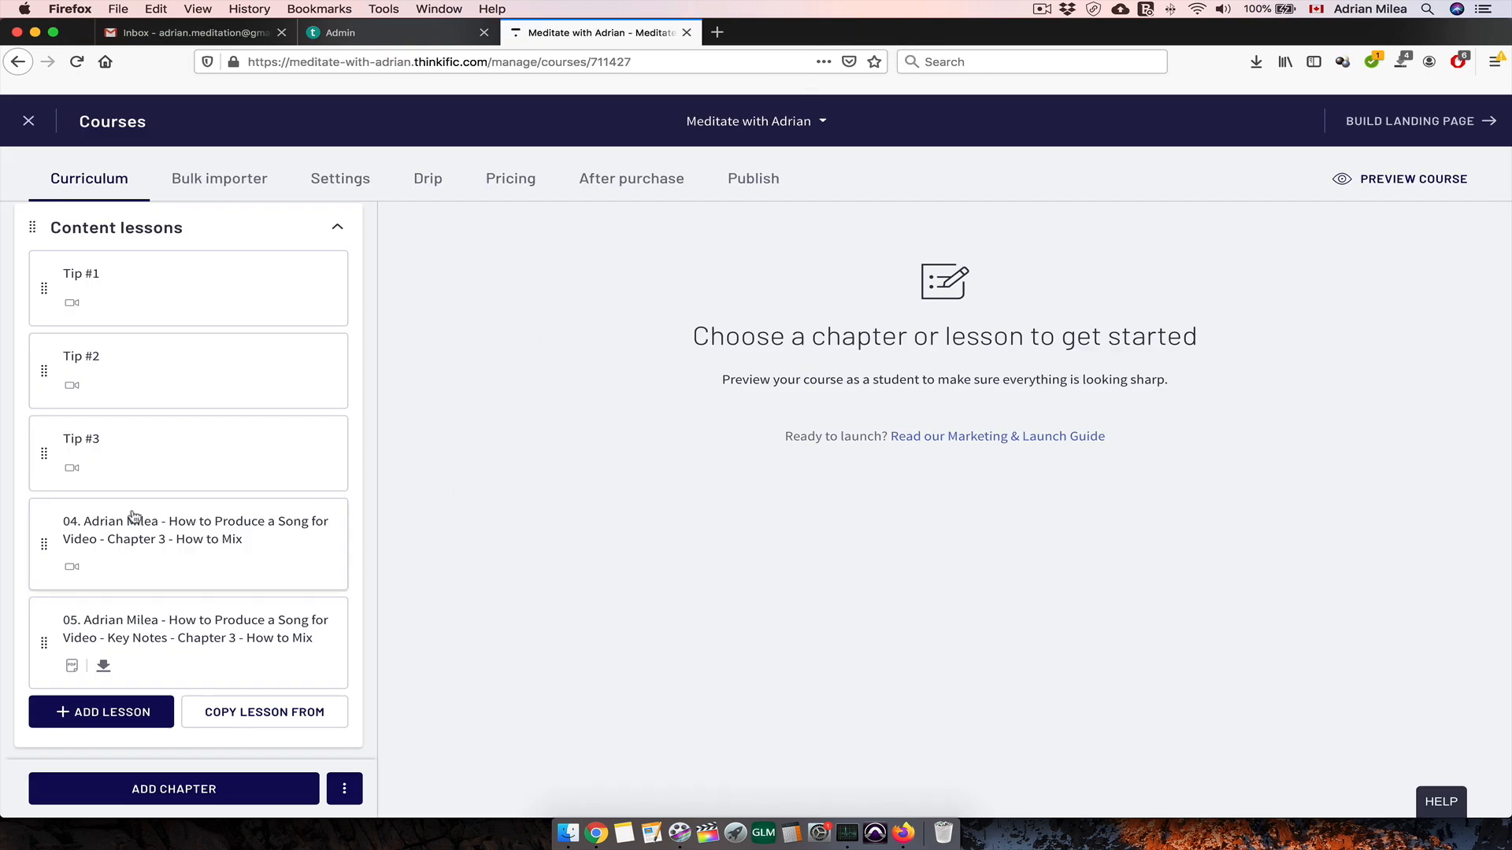
- Permanently delete the imported video lesson 04, "Chapter 3 - How to Mix", from the Content lessons chapter
{"action": "left_click", "coordinate": [98, 542]}
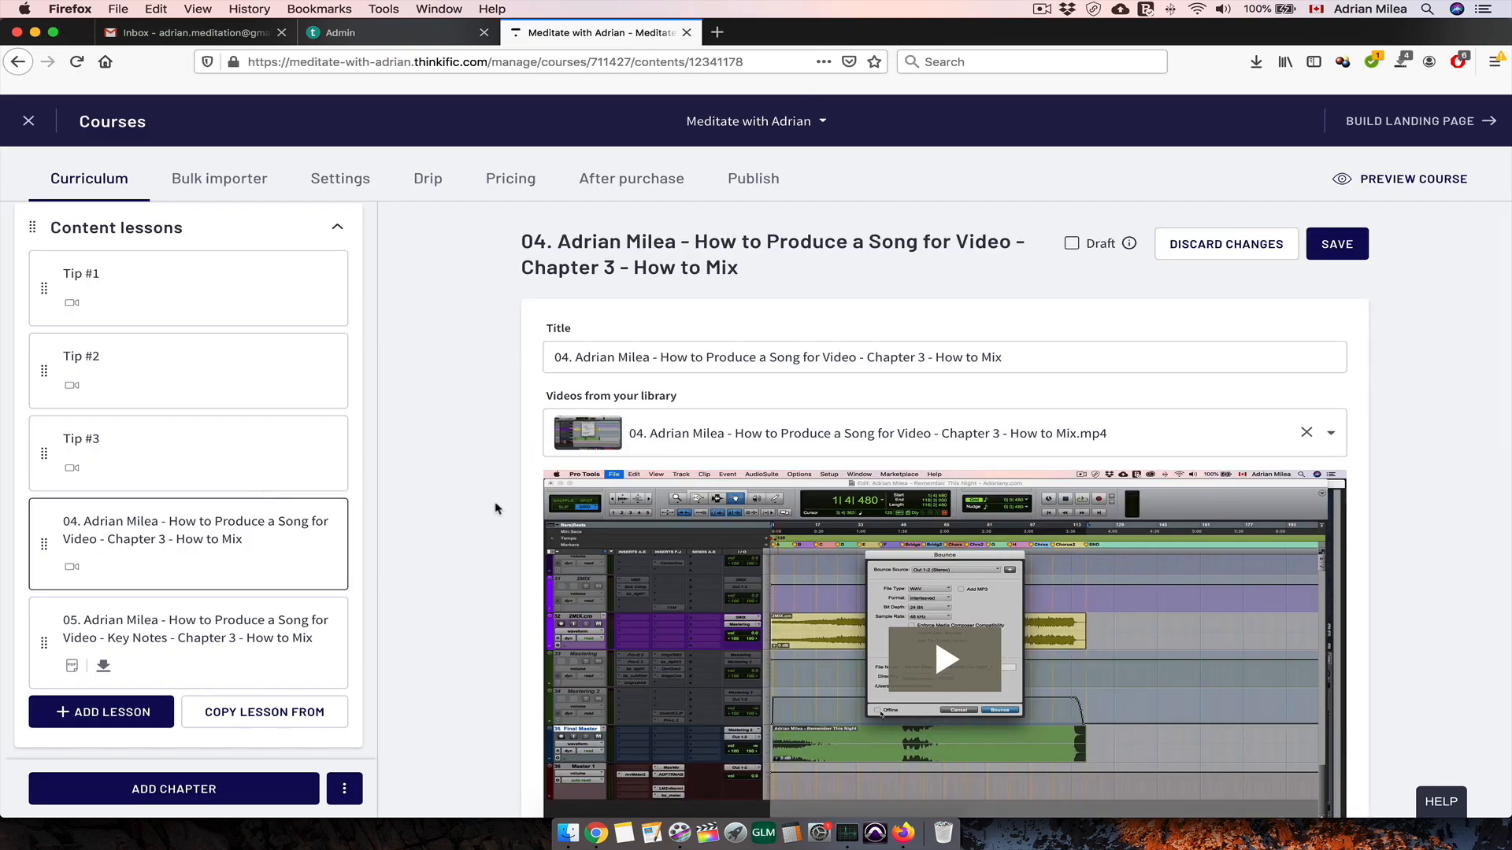
{"action": "scroll", "coordinate": [496, 508], "scroll_direction": "down", "scroll_amount": 10}
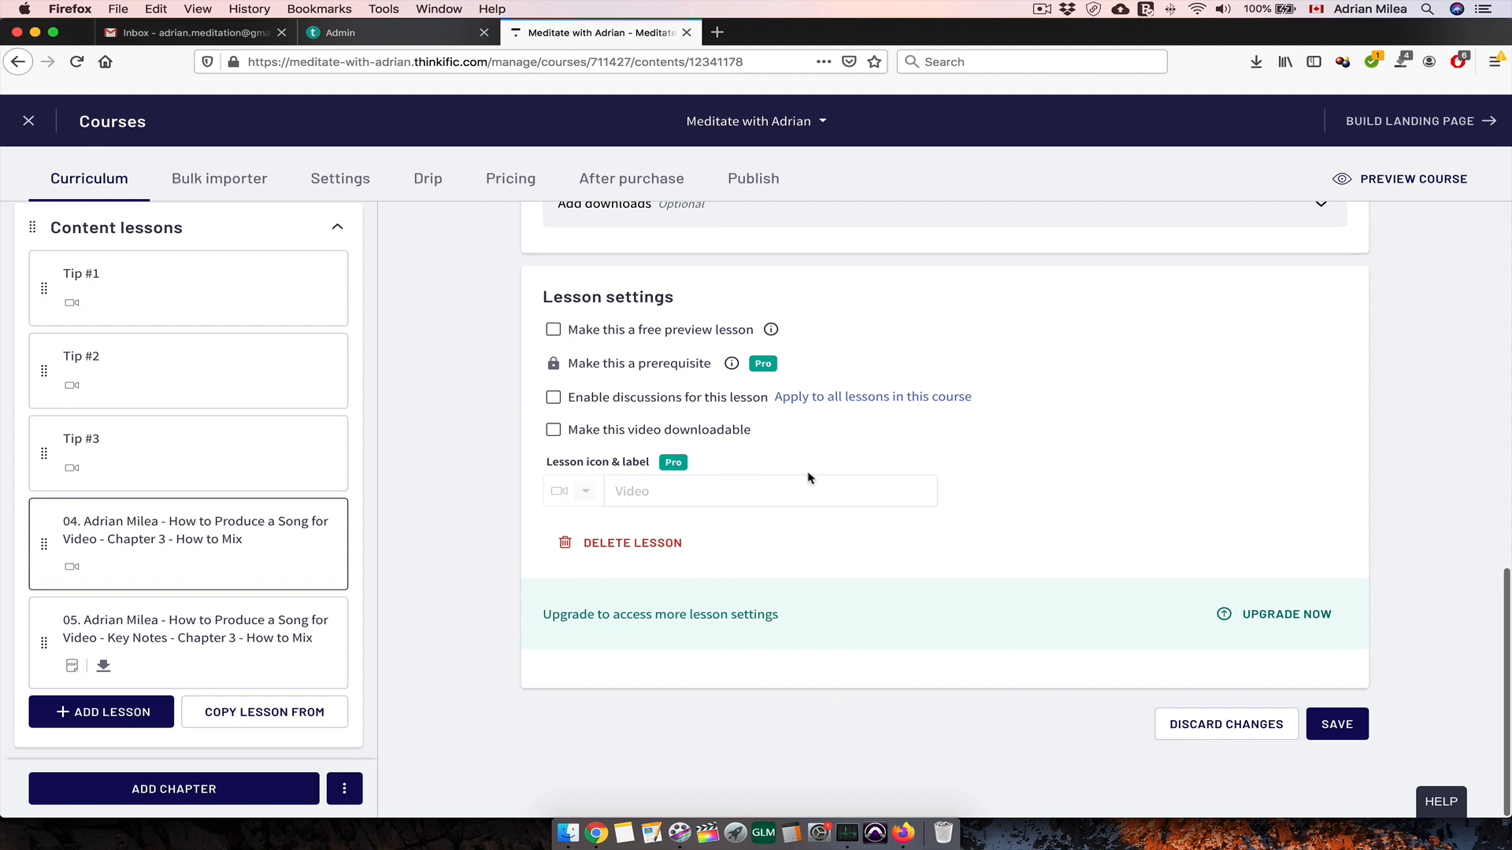
{"action": "left_click", "coordinate": [638, 542]}
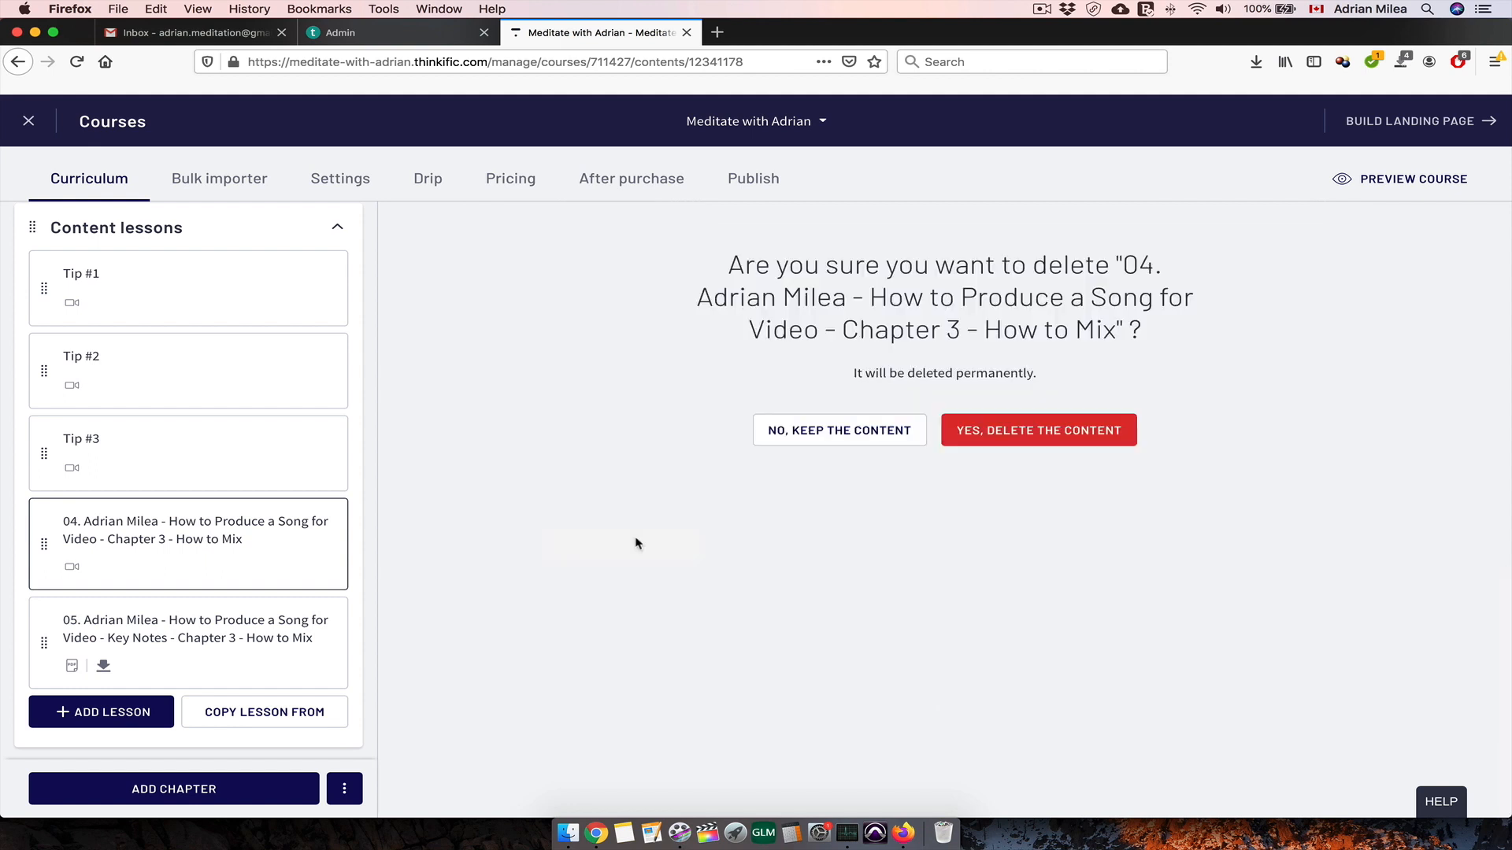
{"action": "left_click", "coordinate": [1027, 432]}
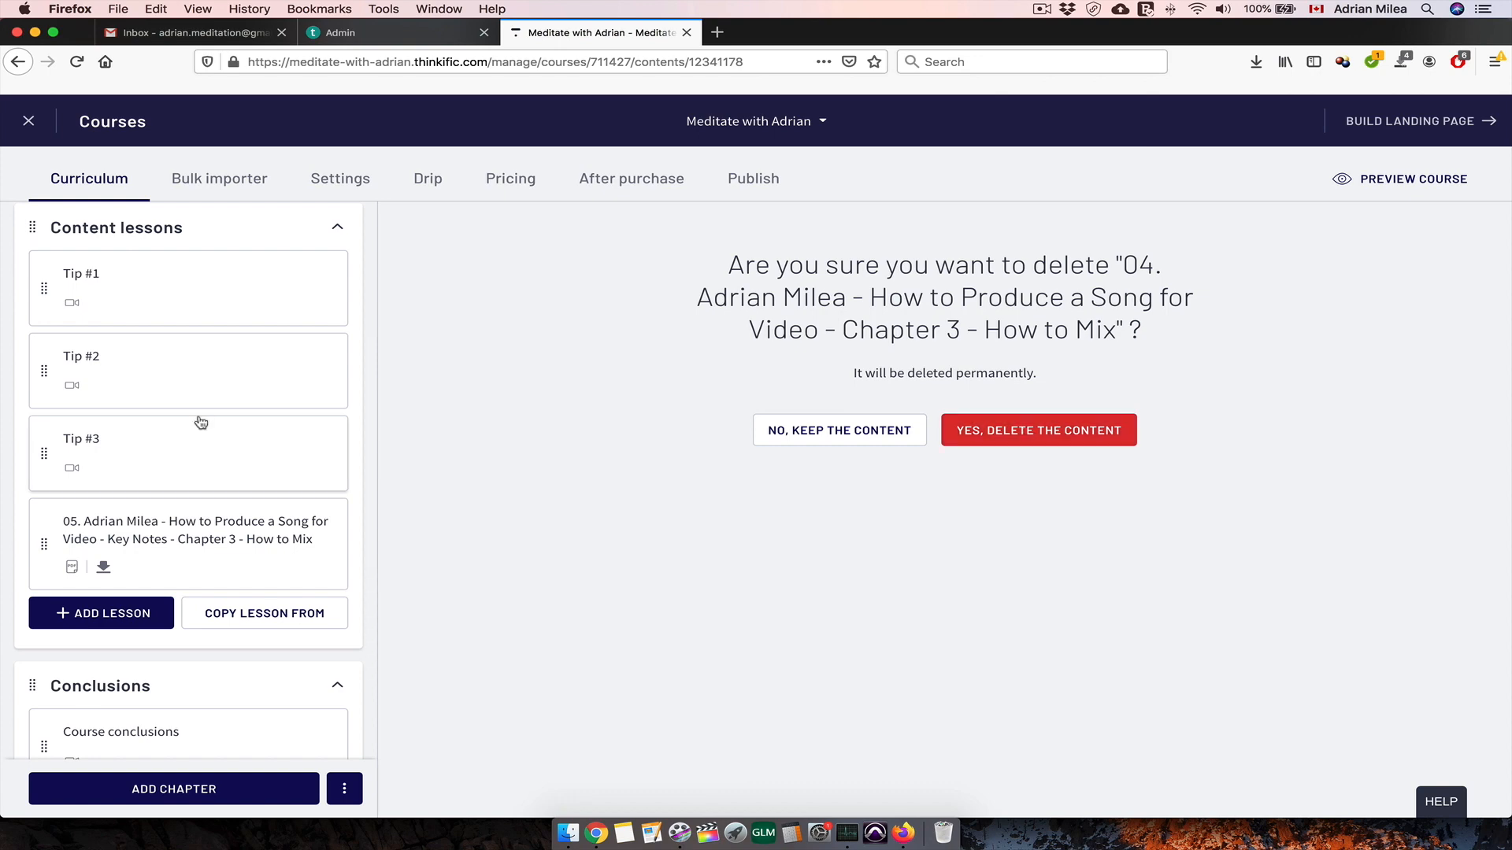
- Permanently delete the imported PDF lesson 05, "Key Notes - Chapter 3 - How to Mix", from the Content lessons chapter
{"action": "left_click", "coordinate": [188, 540]}
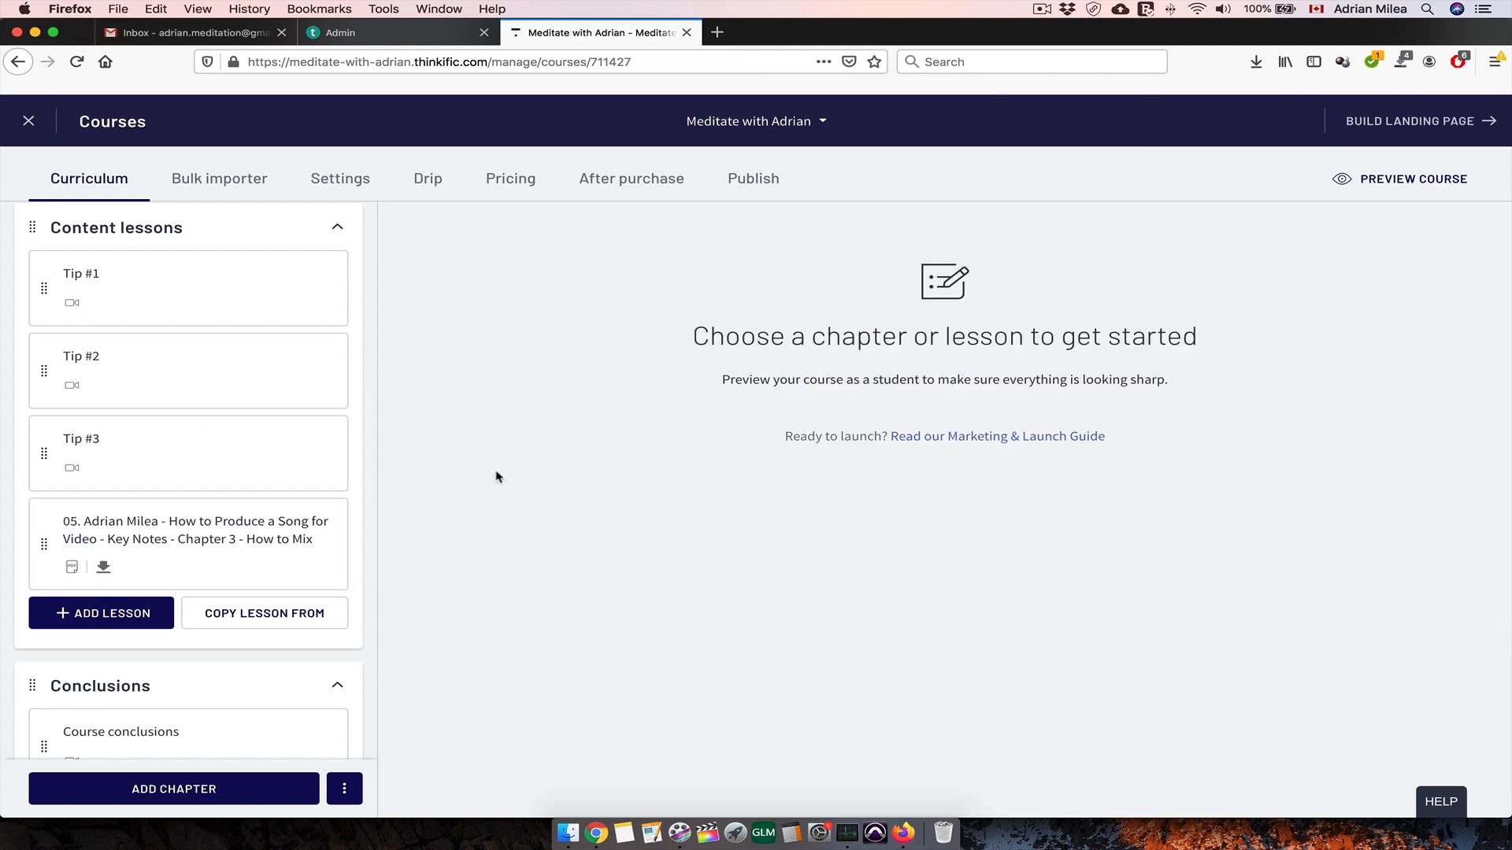
{"action": "left_click", "coordinate": [221, 513]}
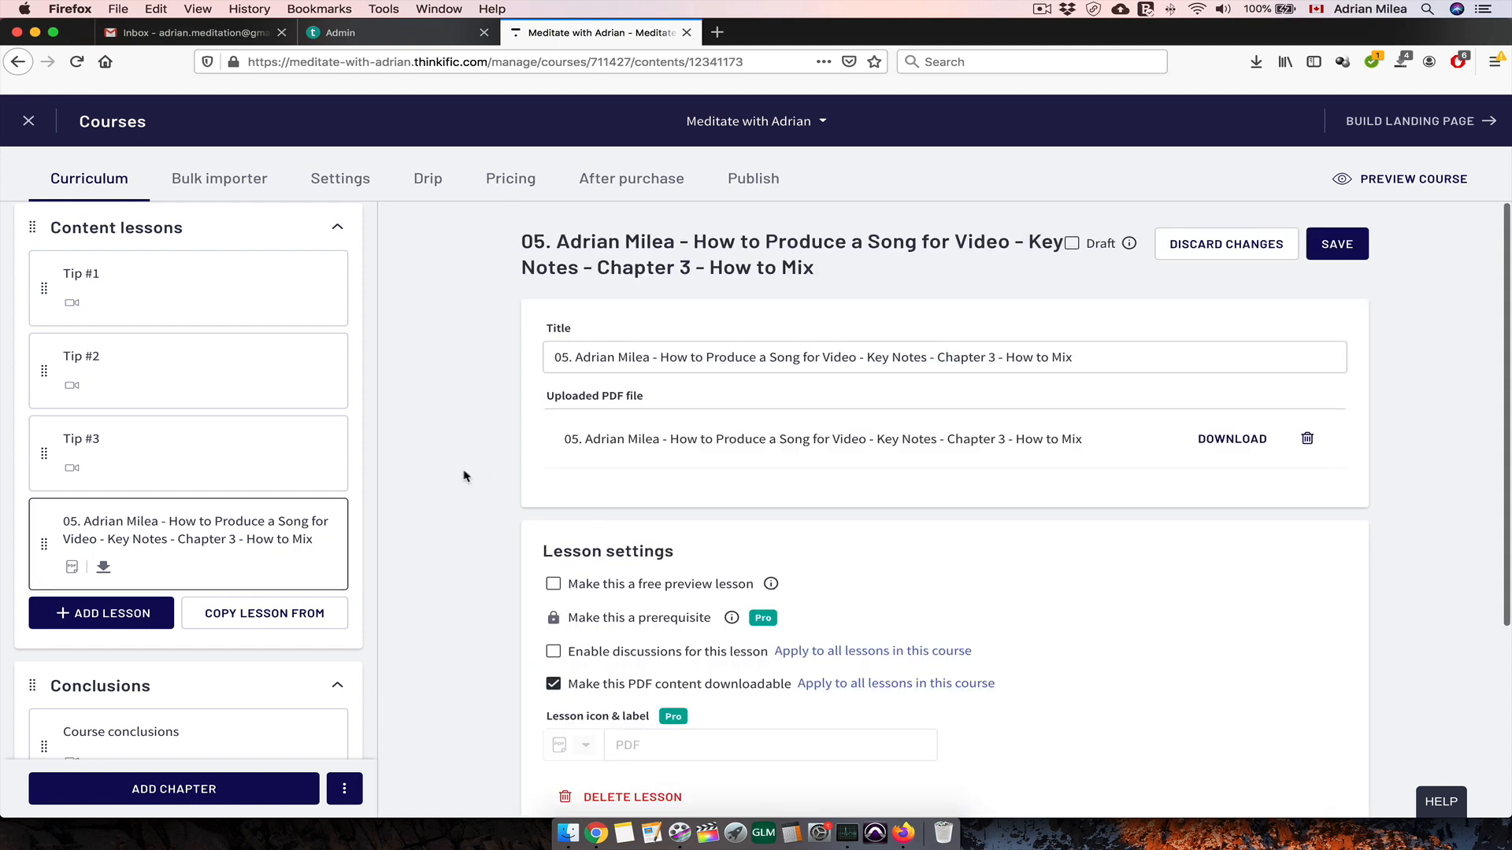
{"action": "scroll", "coordinate": [464, 475], "scroll_direction": "down", "scroll_amount": 5}
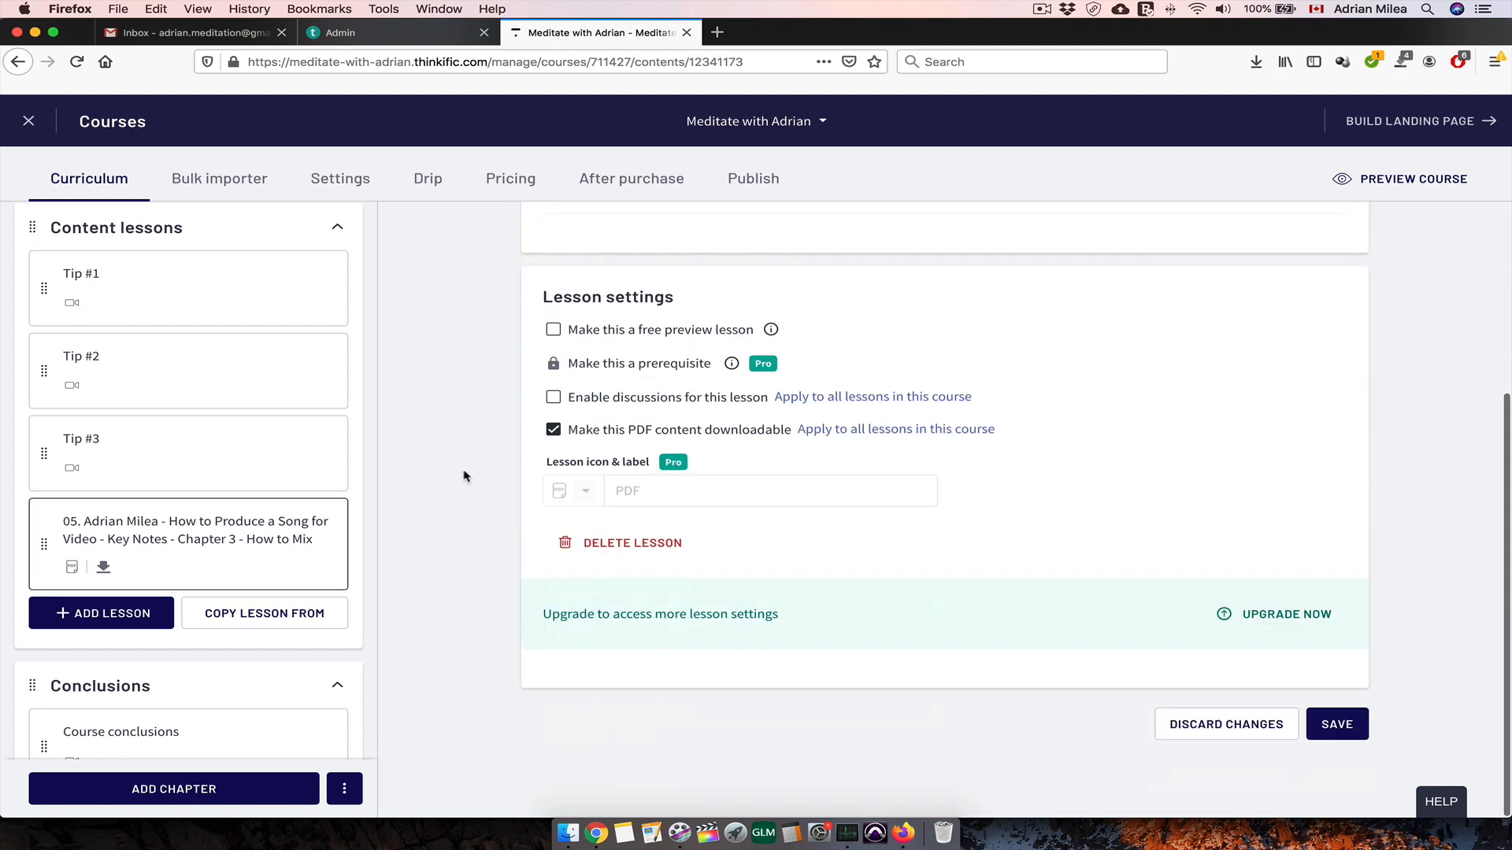
{"action": "left_click", "coordinate": [634, 543]}
{"action": "left_click", "coordinate": [996, 469]}
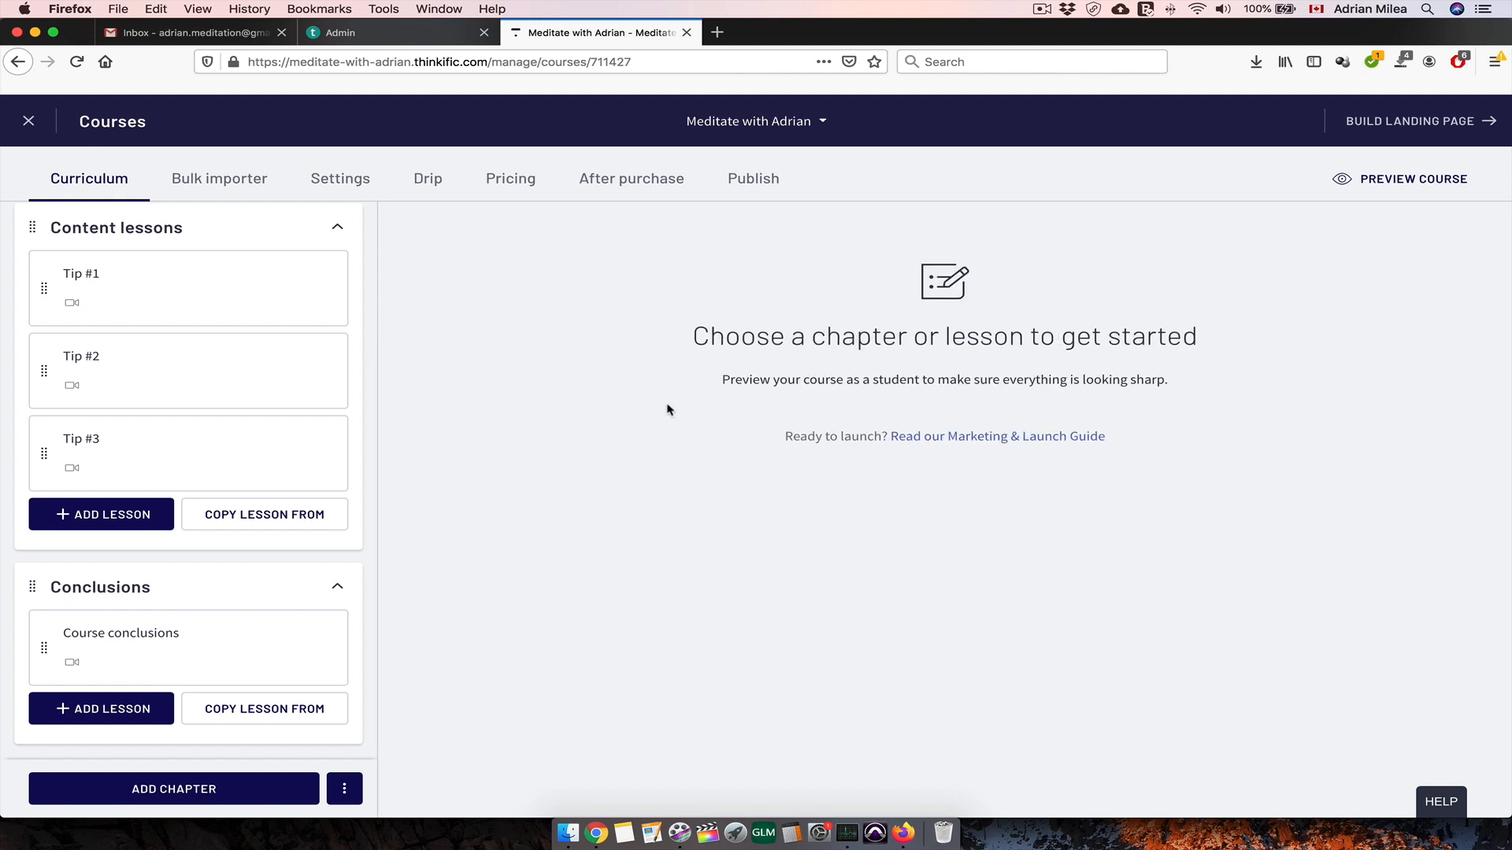
- Rename the Tip #1 lesson as "How to find an idea" and save it
{"action": "left_click", "coordinate": [230, 285]}
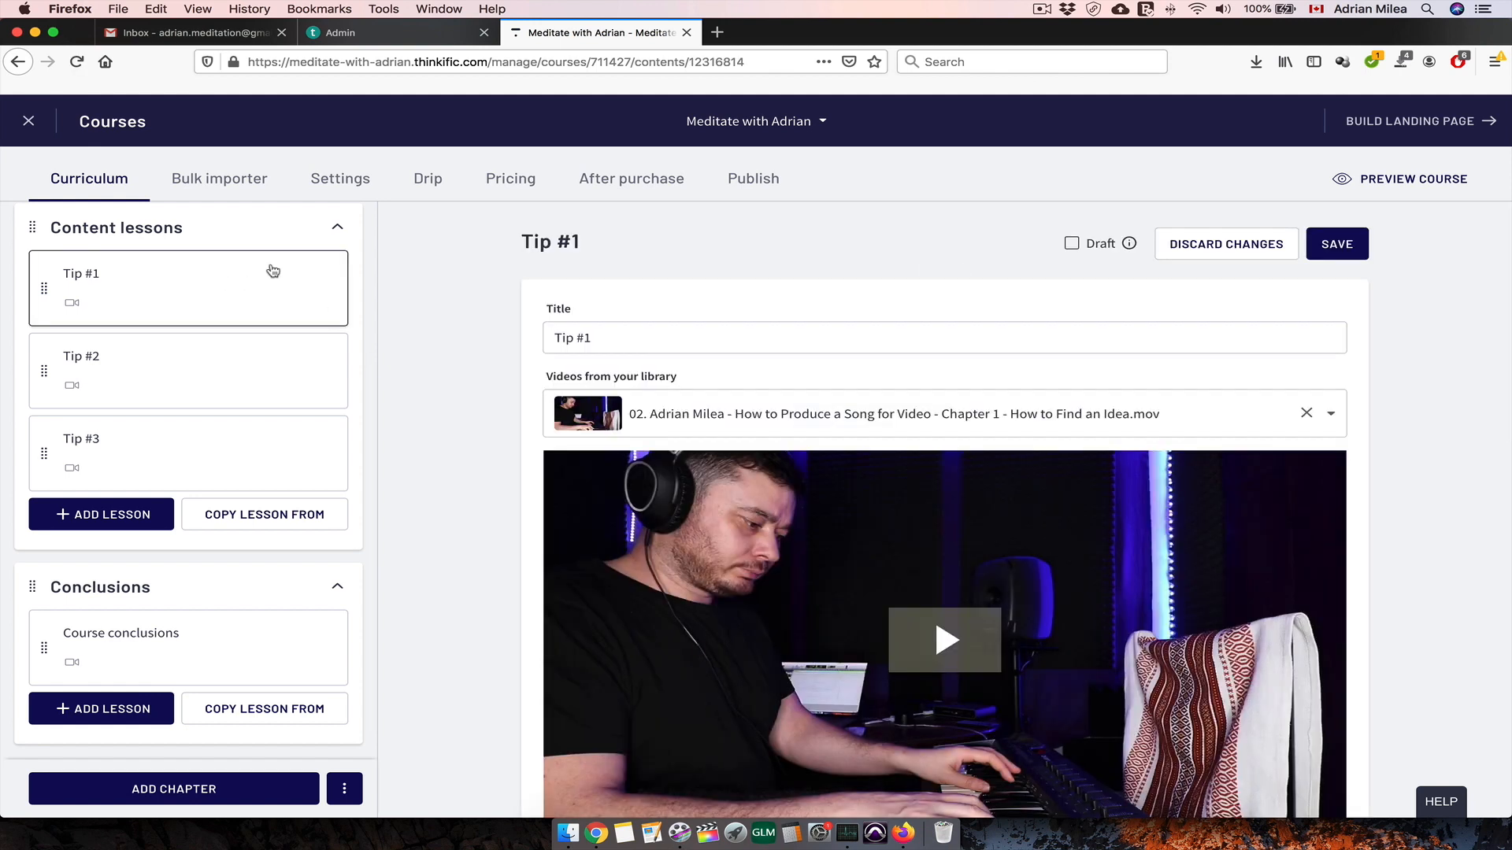
{"action": "left_click", "coordinate": [655, 324]}
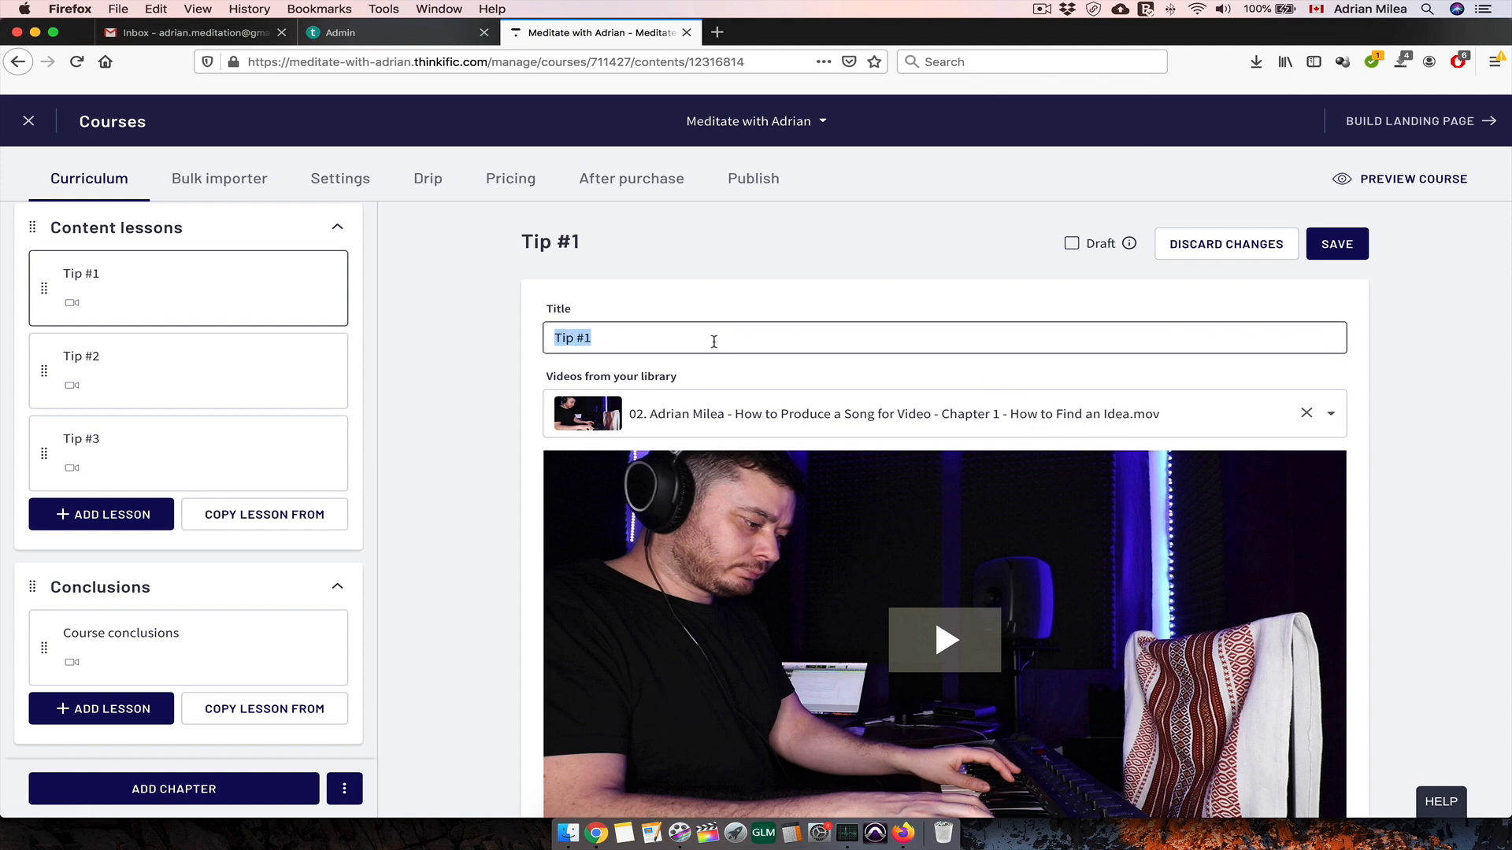
{"action": "type", "text": "How"}
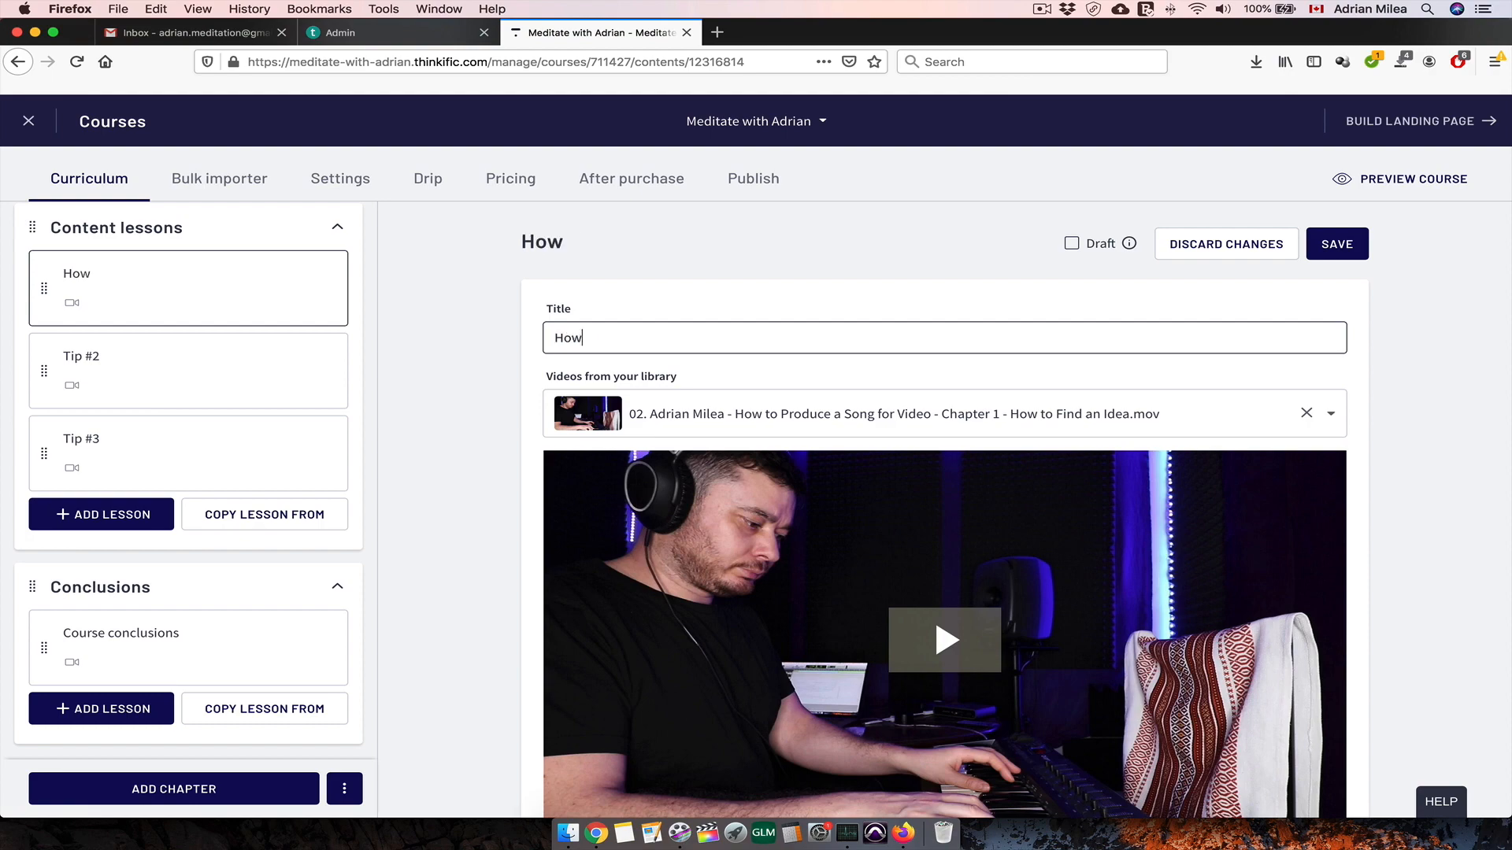
{"action": "type", "text": " to find an idea"}
{"action": "left_click", "coordinate": [1350, 251]}
- Rename the Tip #2 lesson as "How to Produce" and save it
{"action": "left_click", "coordinate": [220, 383]}
{"action": "left_click_drag", "start_coordinate": [650, 339], "coordinate": [547, 339]}
{"action": "type", "text": "How to Produce"}
{"action": "left_click", "coordinate": [1351, 253]}
- Rename the Tip #3 lesson as "How to mix" and save it
{"action": "left_click", "coordinate": [189, 453]}
{"action": "left_click_drag", "start_coordinate": [664, 337], "coordinate": [547, 339]}
{"action": "type", "text": "How to mix"}
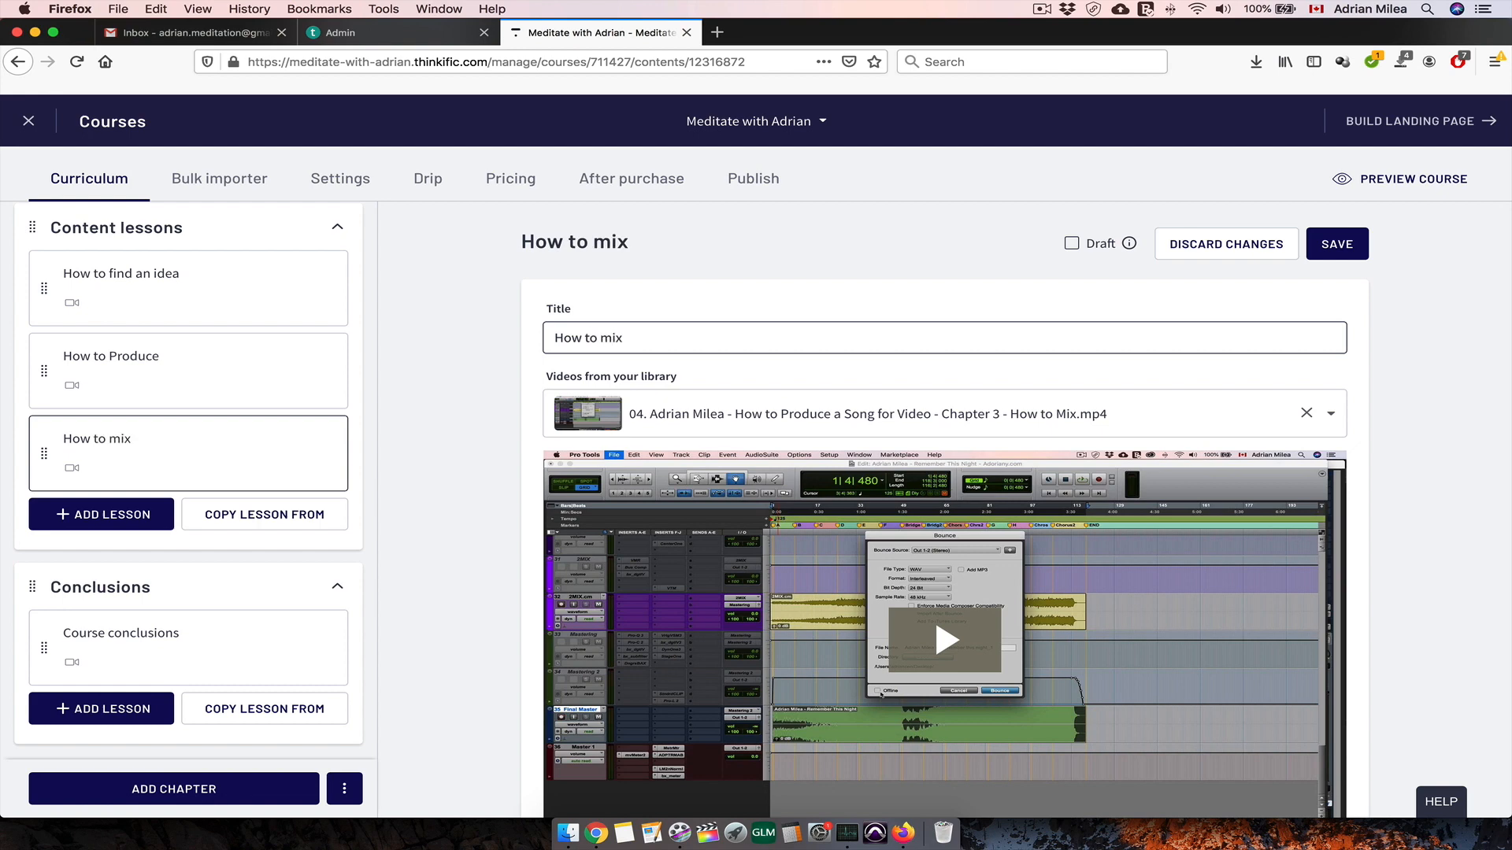
{"action": "left_click", "coordinate": [1351, 250]}
- Open the Course conclusions lesson and check its assigned video and lesson settings
{"action": "scroll", "coordinate": [206, 496], "scroll_direction": "down", "scroll_amount": 3}
{"action": "left_click", "coordinate": [206, 523]}
{"action": "scroll", "coordinate": [1260, 430], "scroll_direction": "down", "scroll_amount": 10}
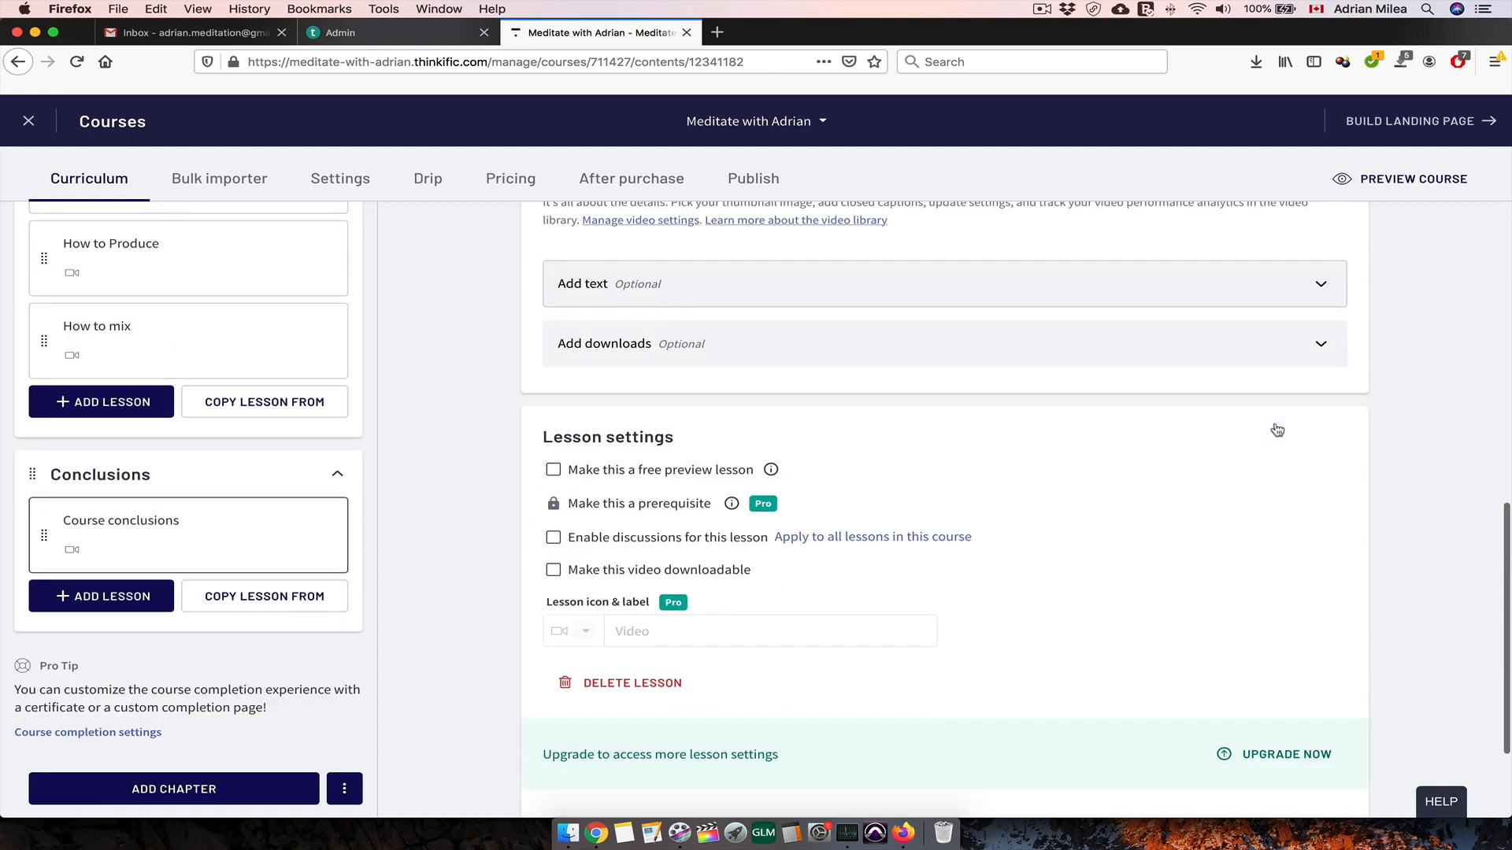
{"action": "scroll", "coordinate": [1260, 429], "scroll_direction": "up", "scroll_amount": 10}
{"action": "scroll", "coordinate": [294, 326], "scroll_direction": "up", "scroll_amount": 5}
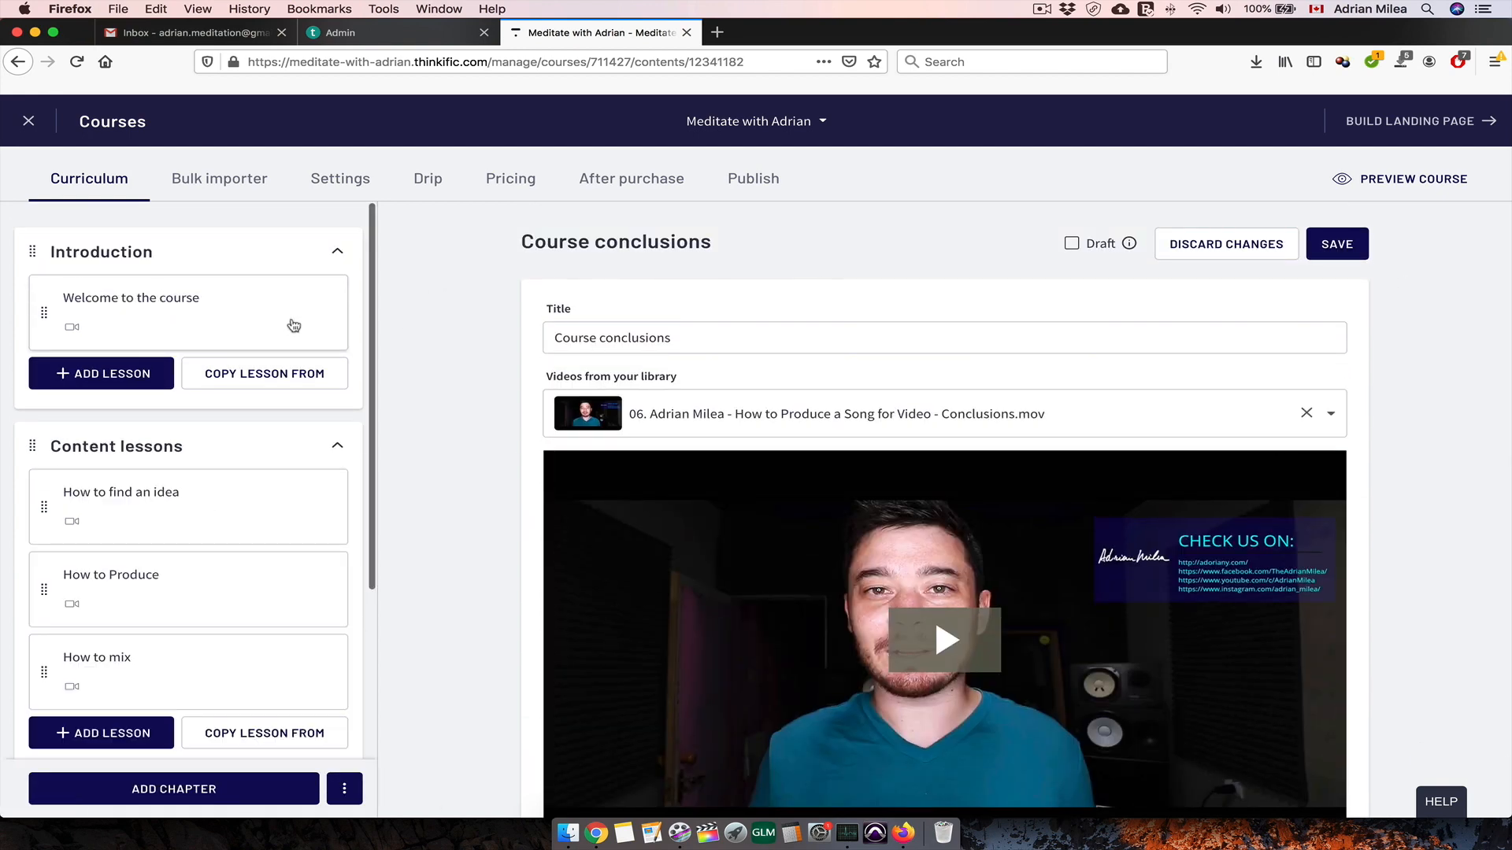
- Preview the course as a student and play the Course conclusions and Welcome to the course videos, skipping the welcome video to 0:25
{"action": "left_click", "coordinate": [1400, 181]}
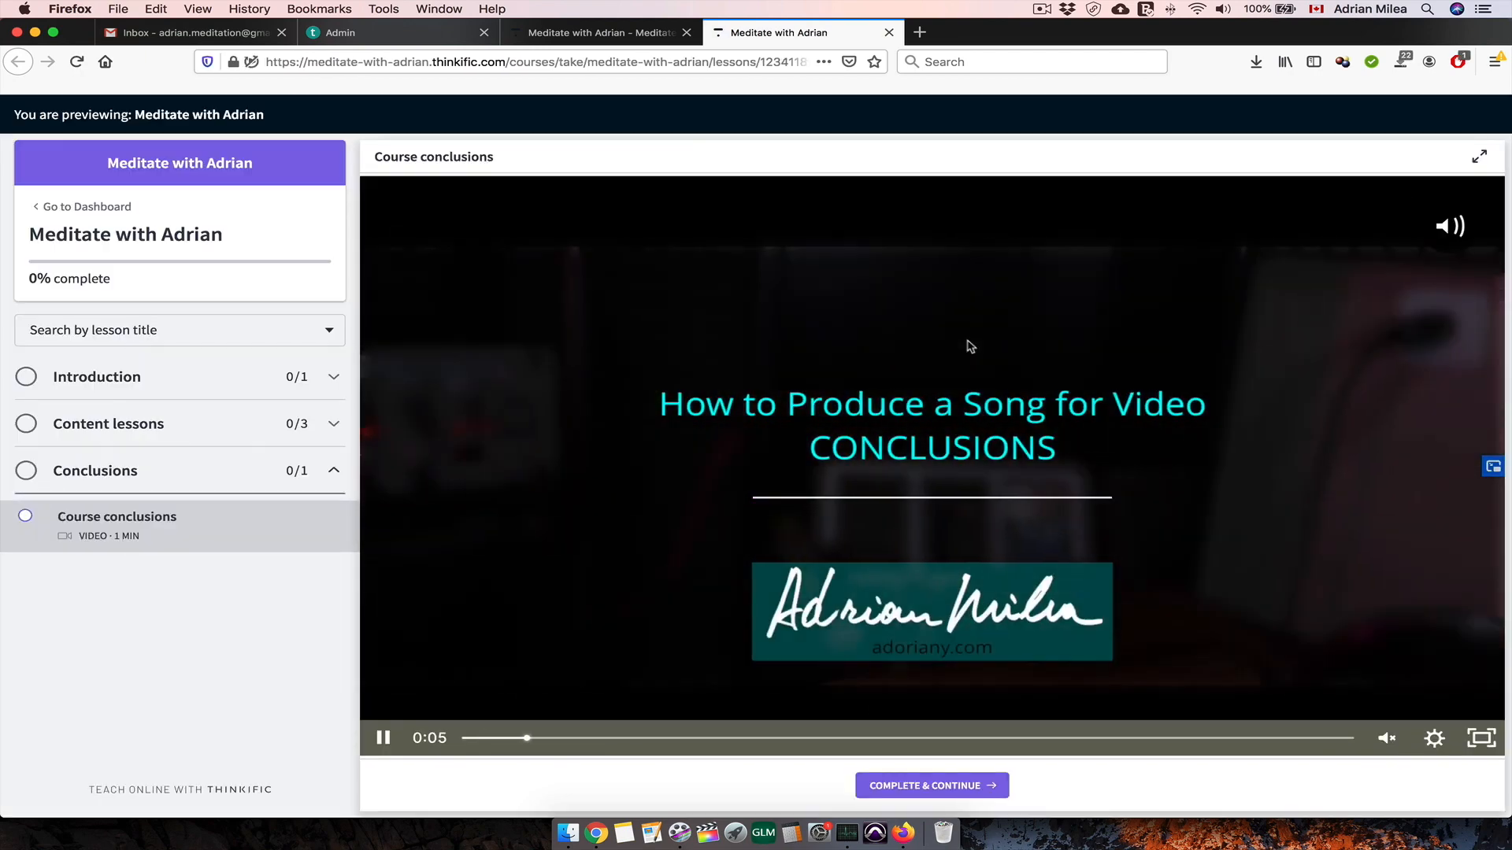
{"action": "left_click", "coordinate": [971, 346]}
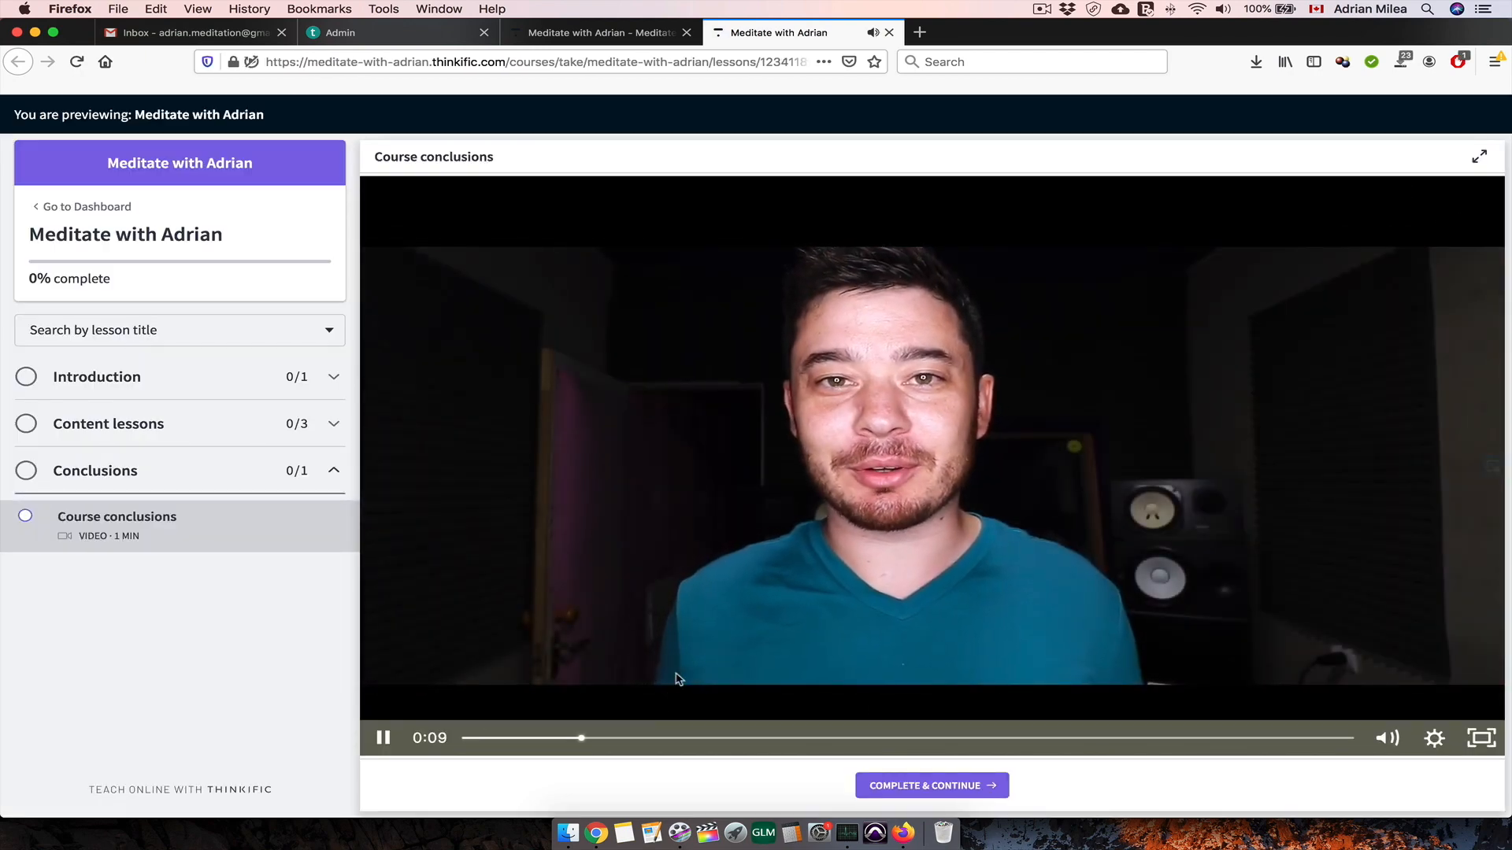
{"action": "left_click", "coordinate": [161, 375]}
{"action": "left_click", "coordinate": [142, 430]}
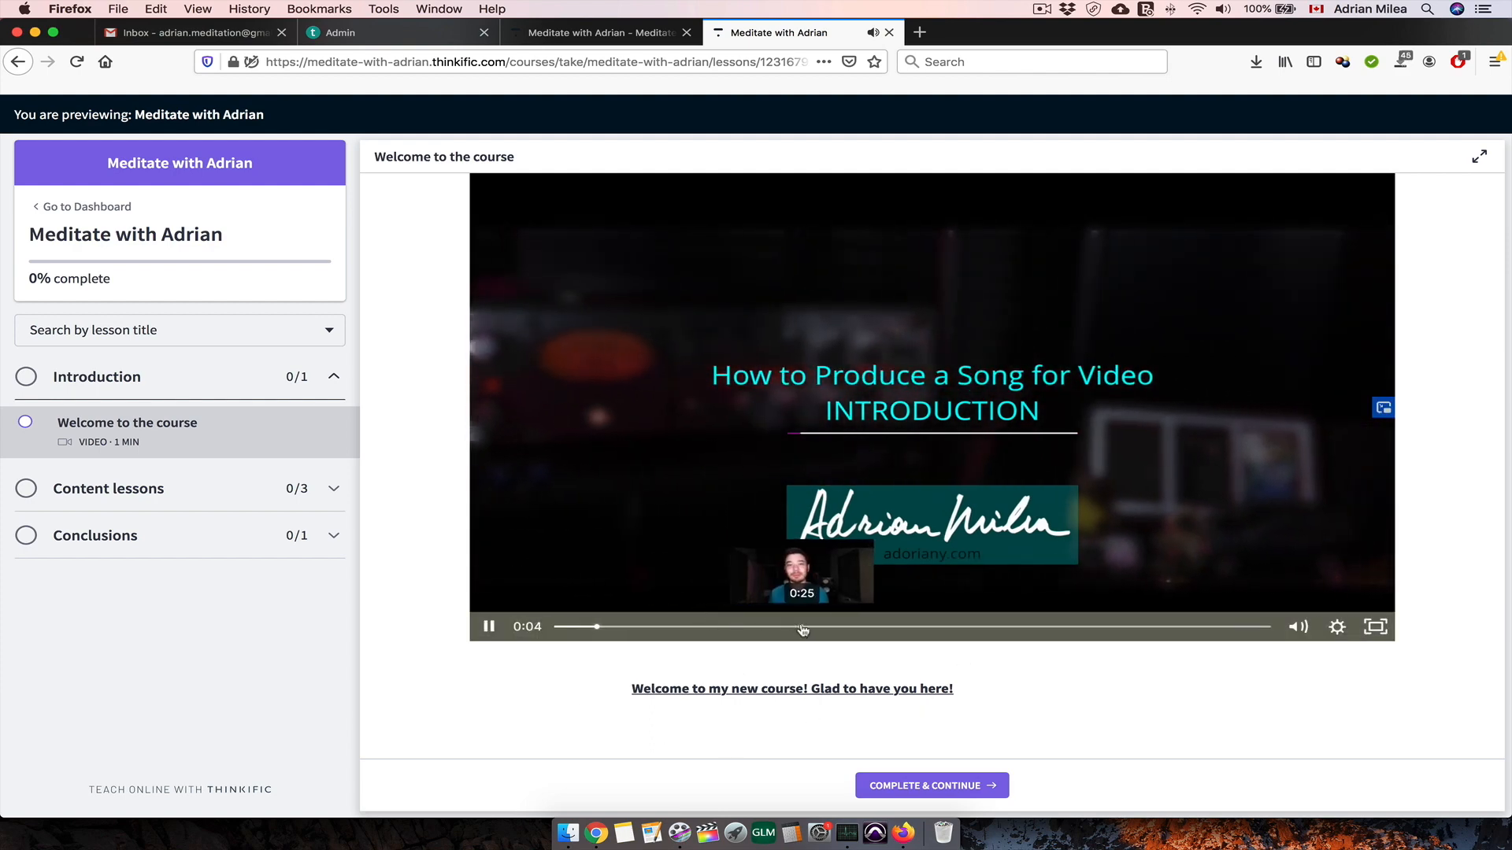
{"action": "left_click", "coordinate": [802, 628]}
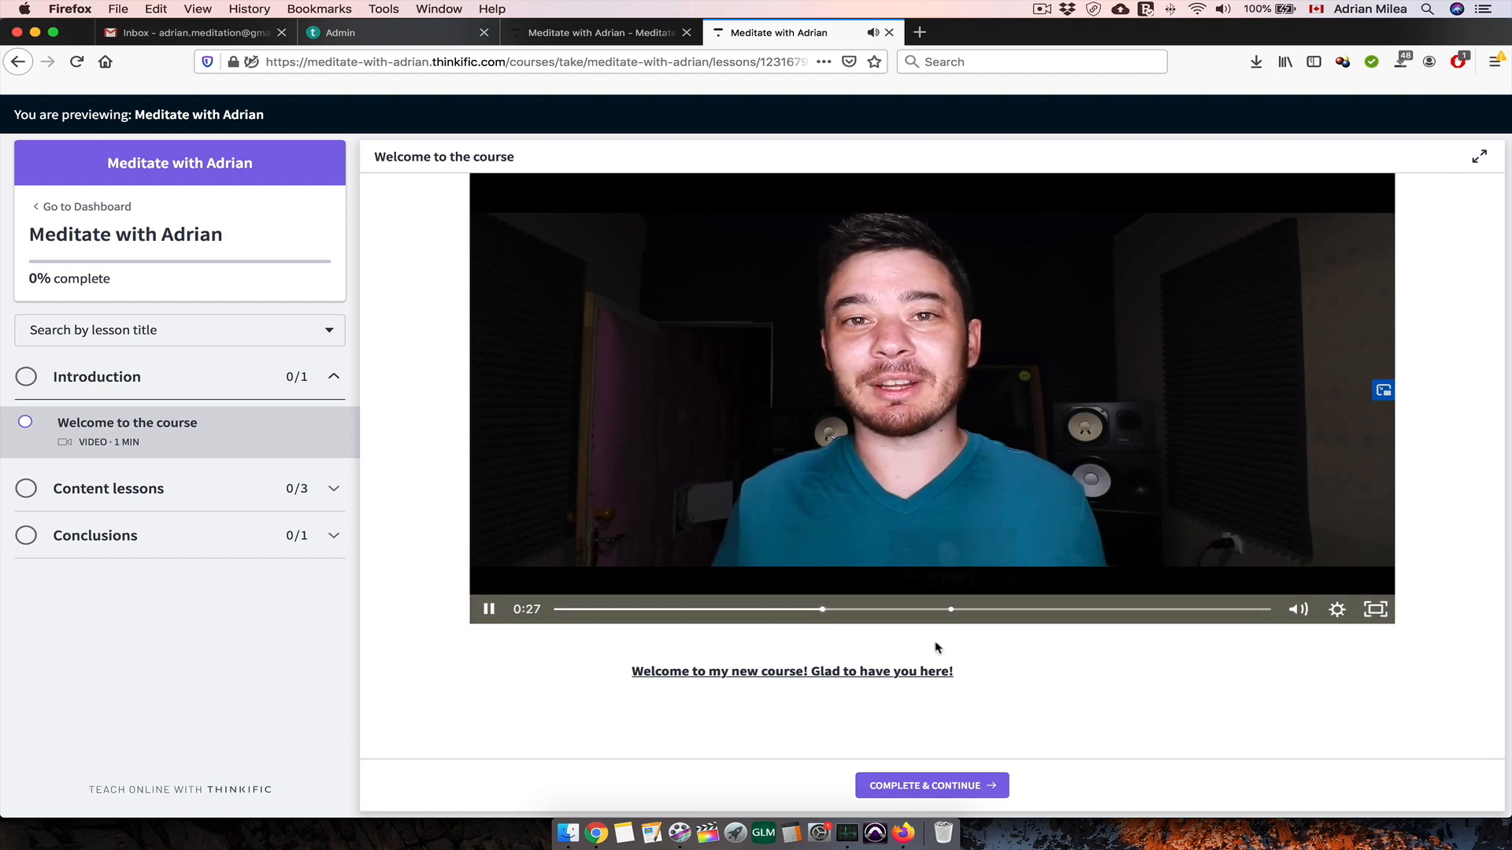
- Mark the Welcome to the course lesson complete and submit a five-star course review titled "Amazing!!!"
{"action": "left_click", "coordinate": [933, 785]}
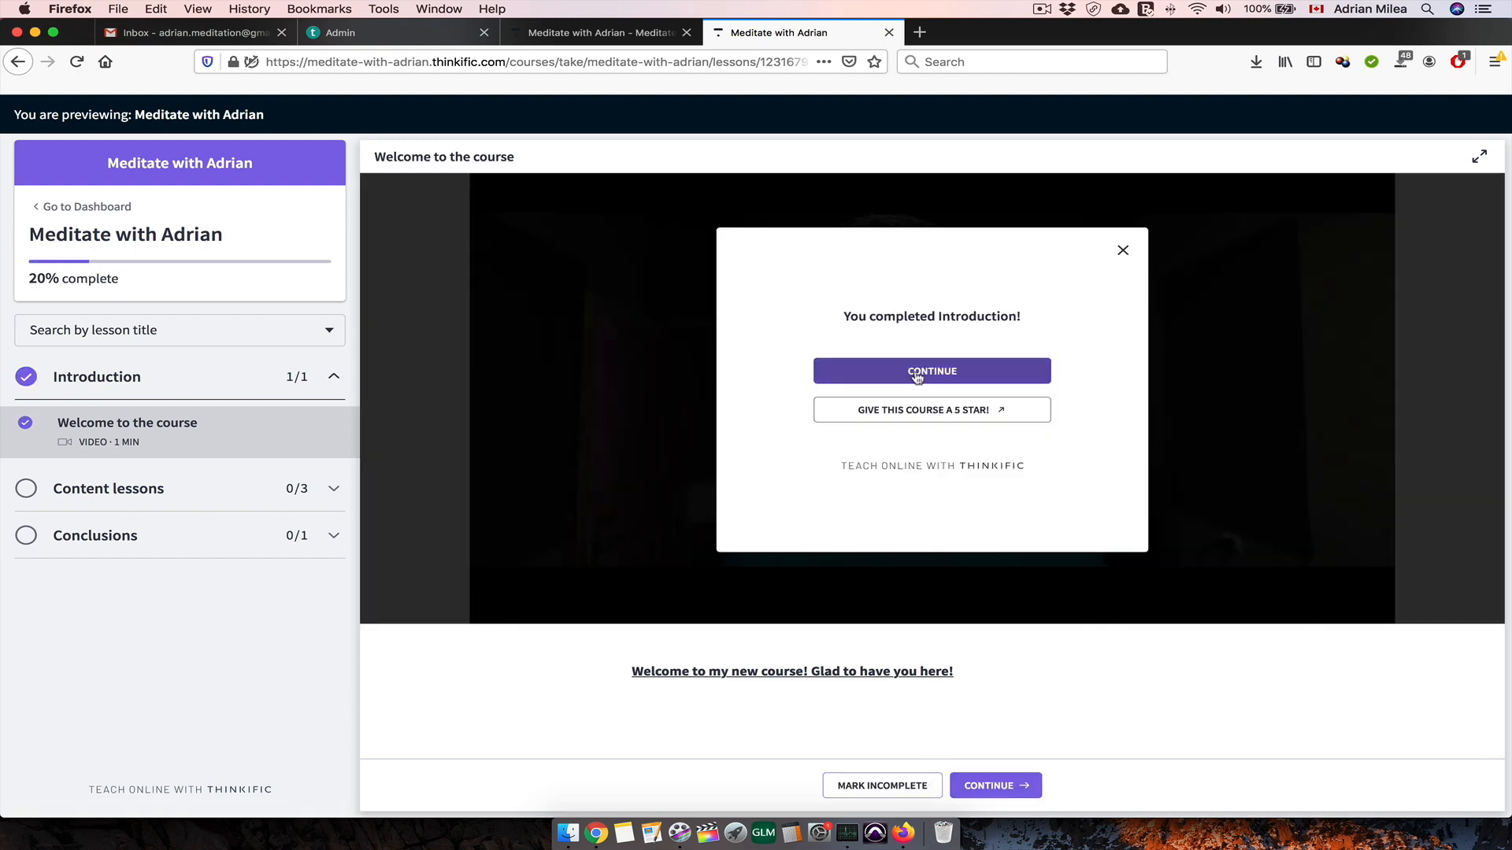
{"action": "left_click", "coordinate": [981, 411]}
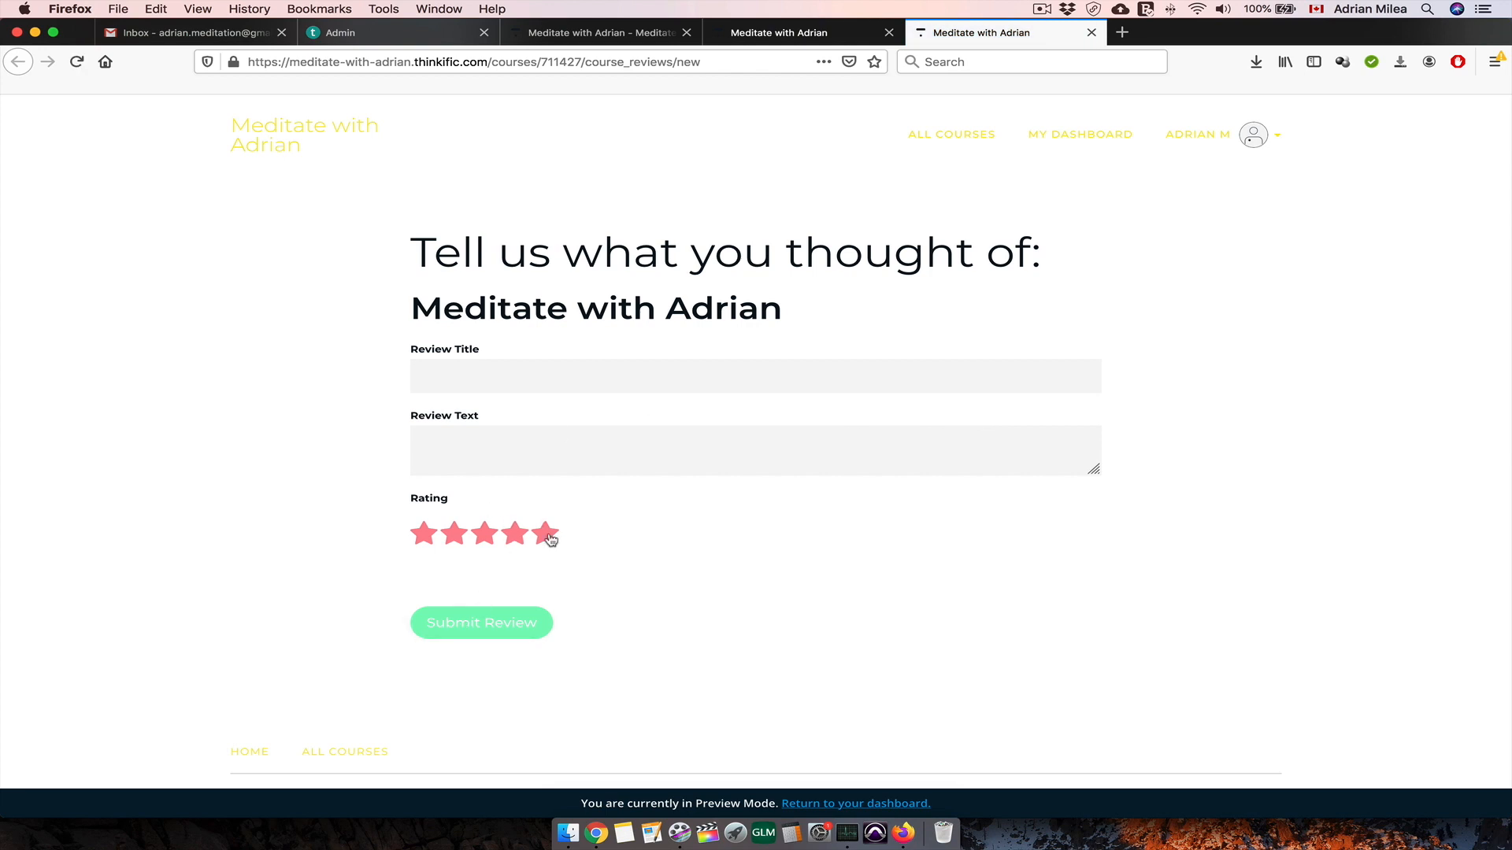
{"action": "left_click", "coordinate": [506, 625]}
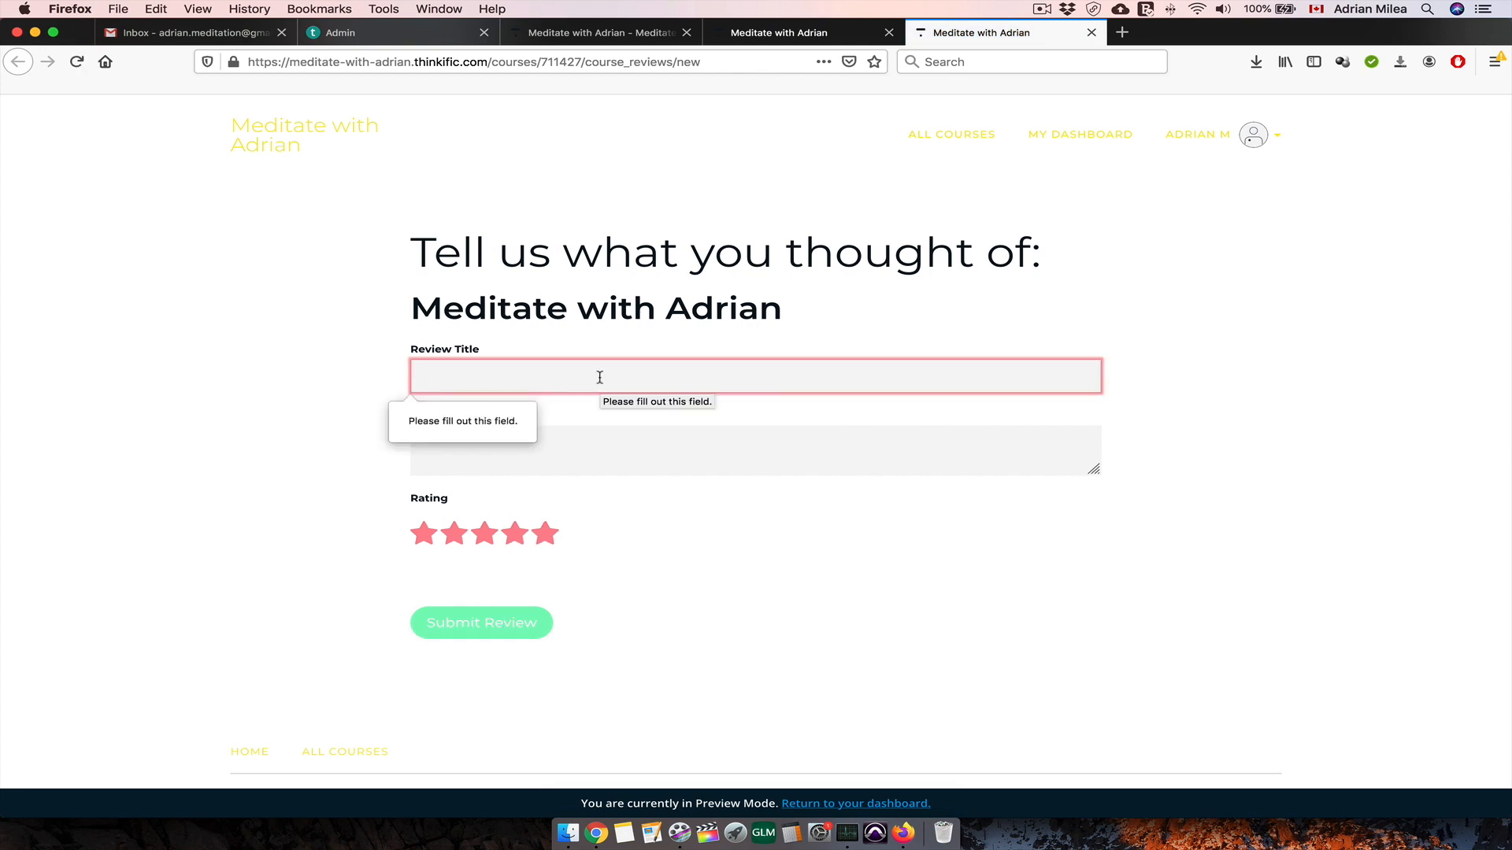
{"action": "type", "text": "Amazing!!!"}
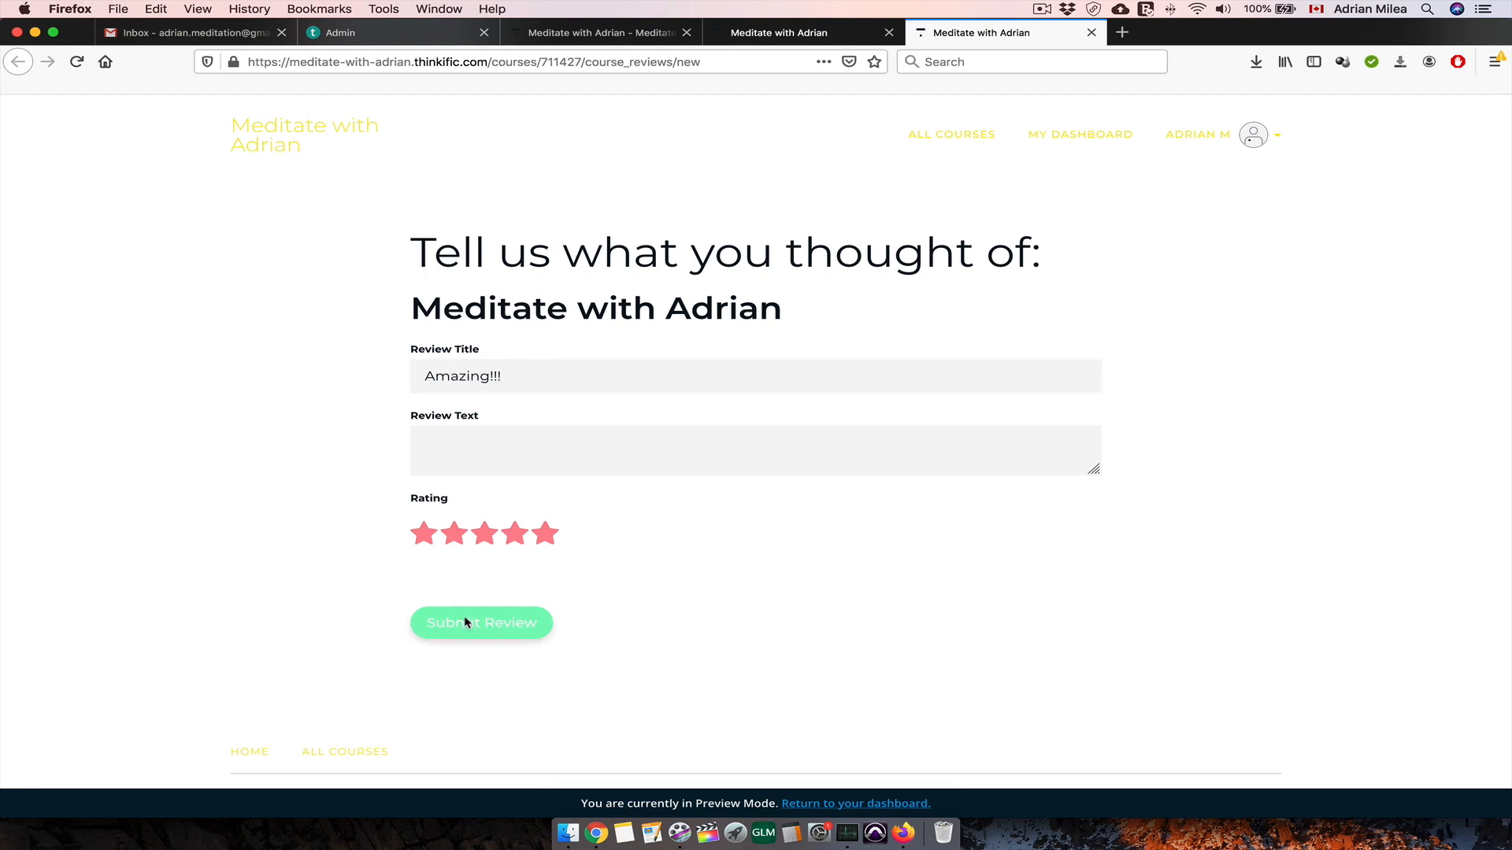
{"action": "left_click", "coordinate": [465, 623]}
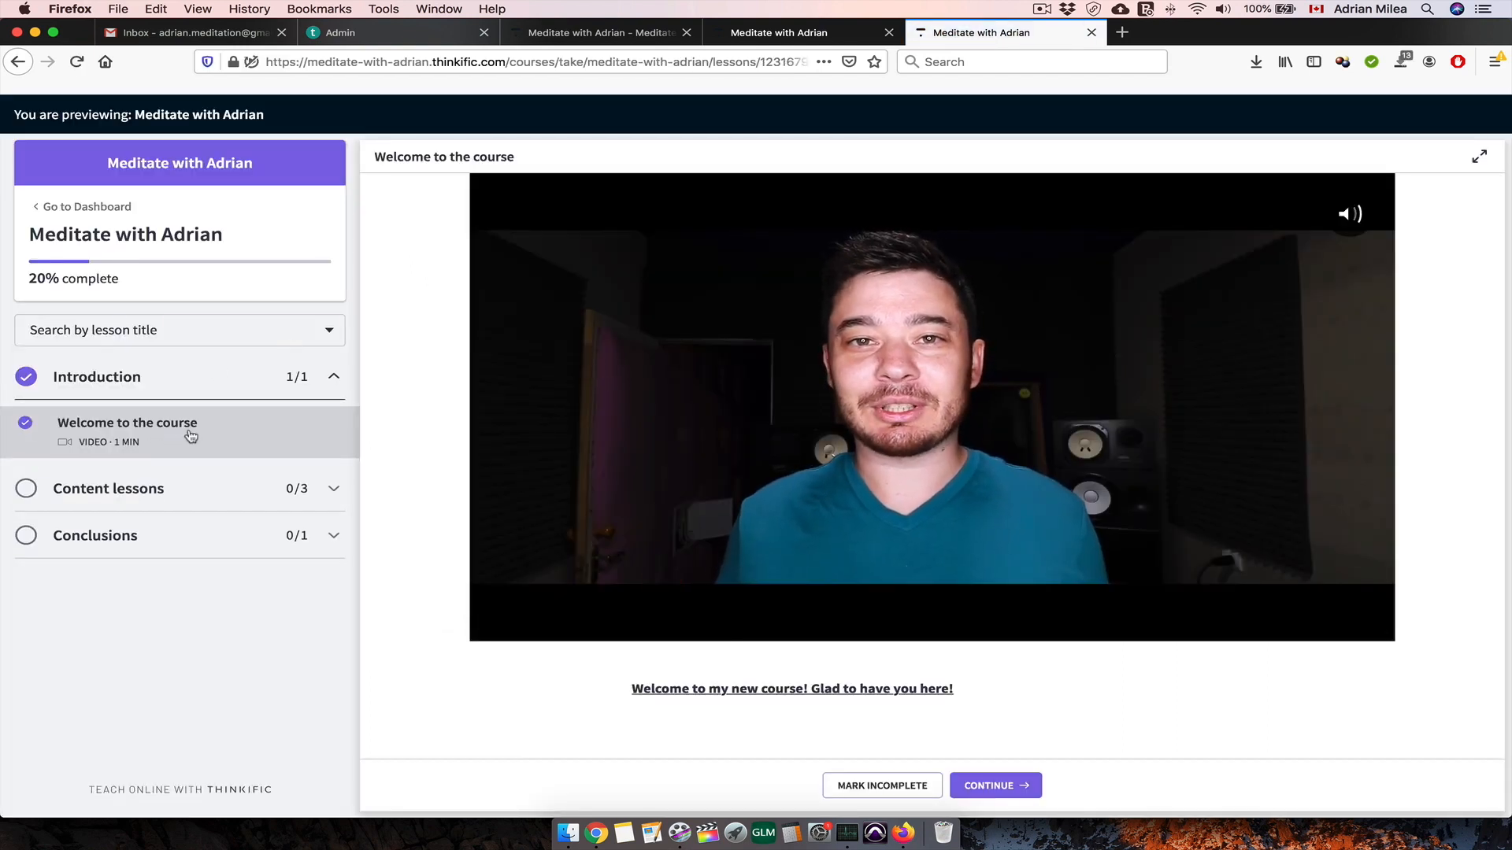
- Check the How to find an idea, How to Produce and How to mix videos in the course preview
{"action": "left_click", "coordinate": [155, 488]}
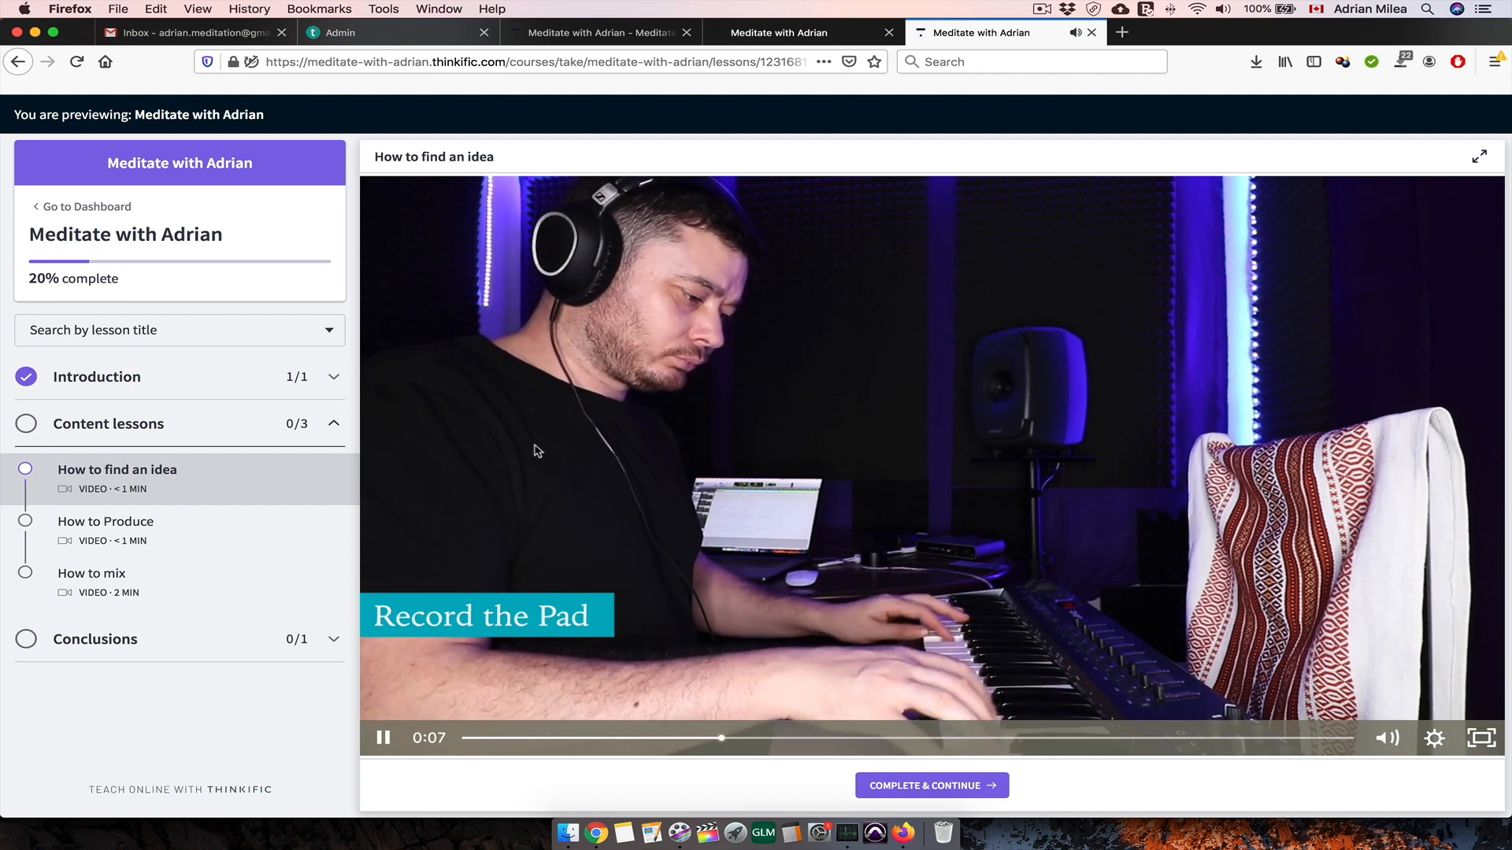
{"action": "left_click", "coordinate": [170, 537]}
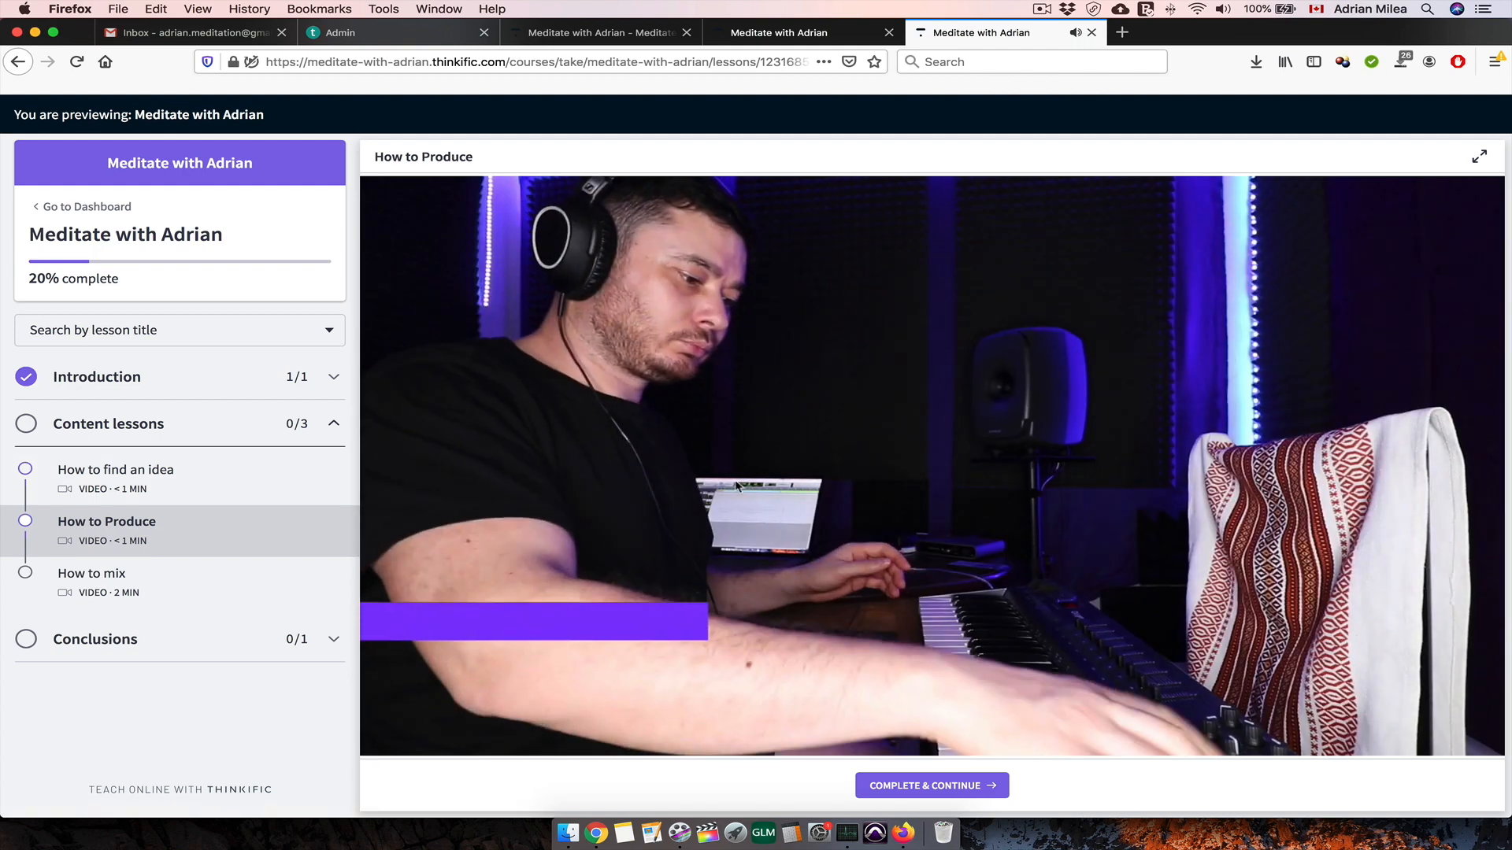
{"action": "left_click", "coordinate": [840, 494]}
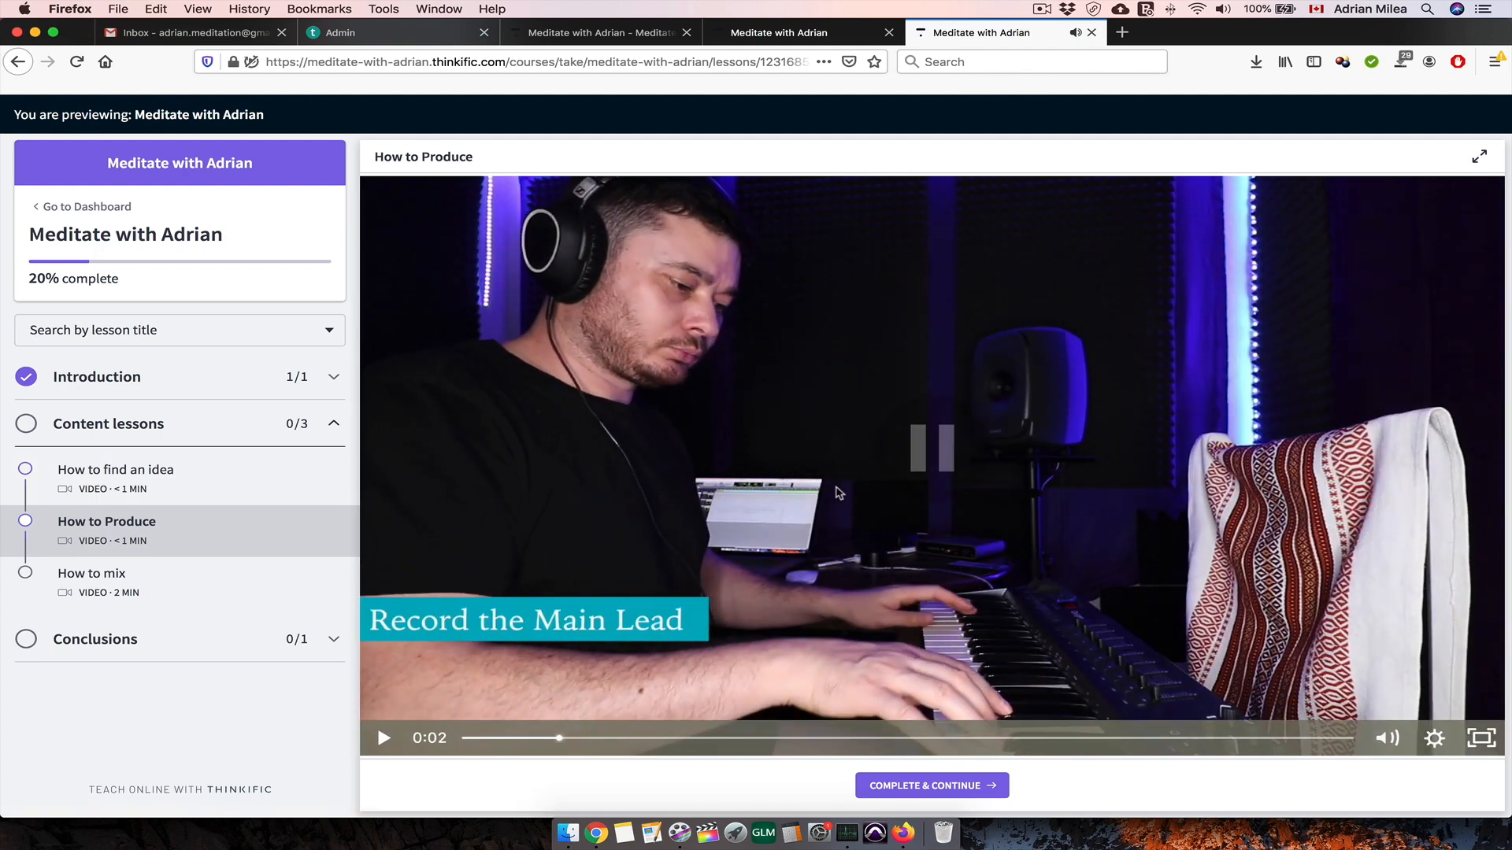
{"action": "left_click", "coordinate": [92, 575]}
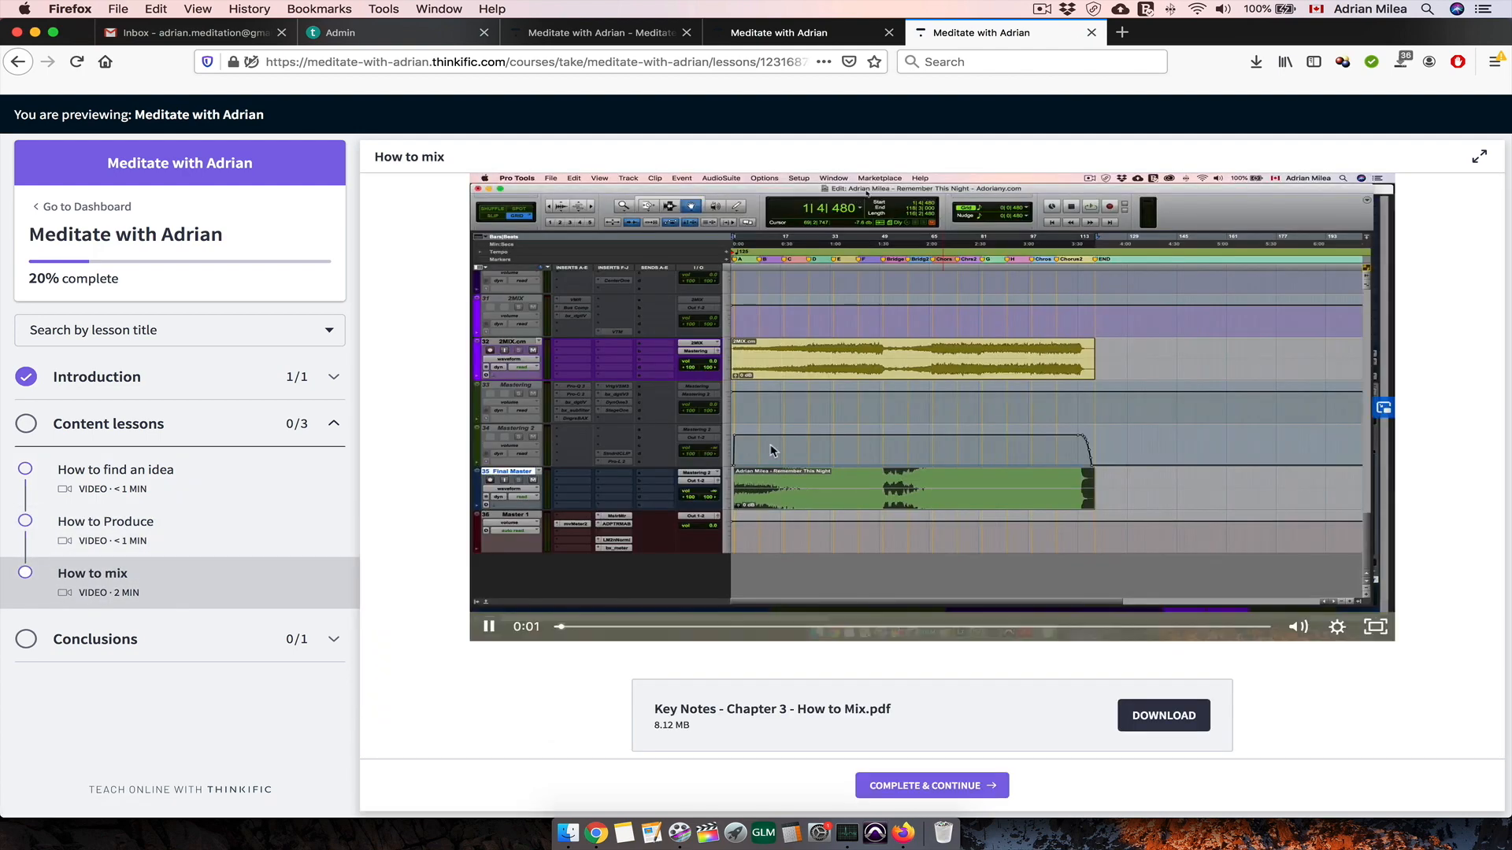
- Open the How to mix lesson's Key Notes PDF download, read through its pages and close it
{"action": "left_click", "coordinate": [1151, 718]}
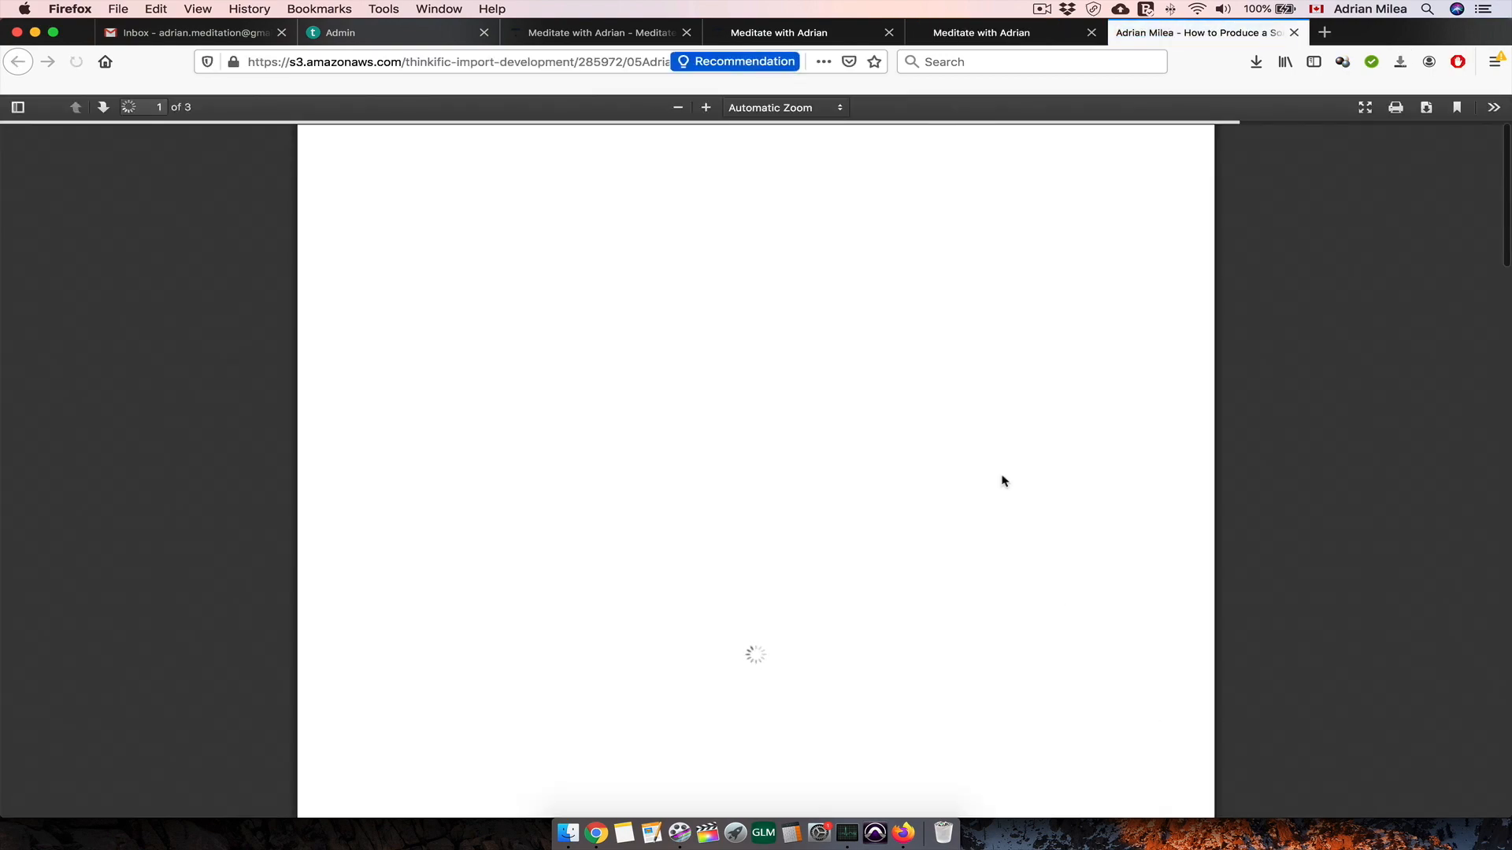
{"action": "scroll", "coordinate": [1003, 480], "scroll_direction": "down", "scroll_amount": 20}
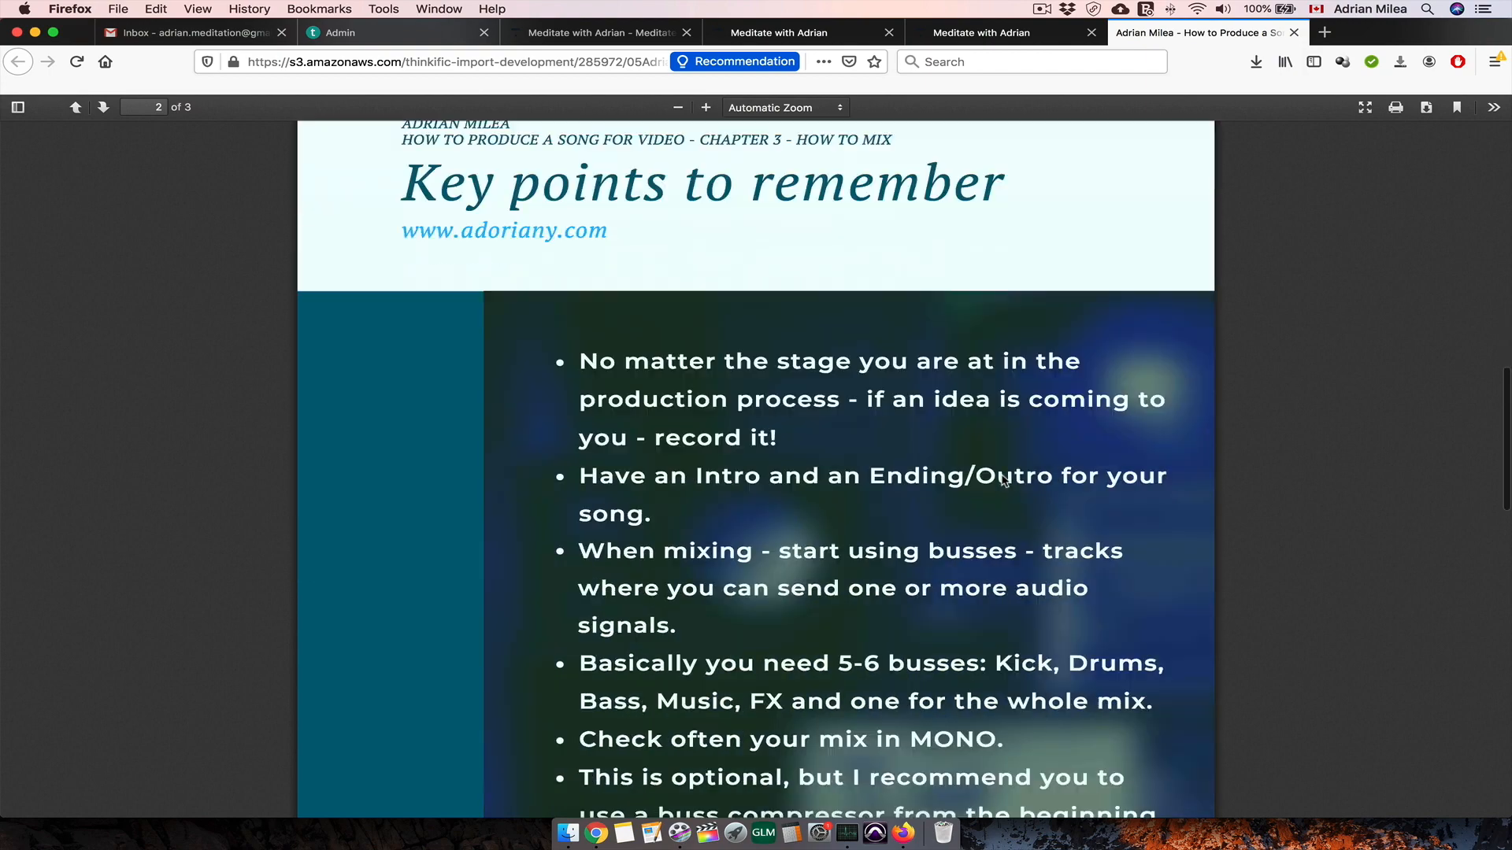
{"action": "scroll", "coordinate": [1002, 480], "scroll_direction": "down", "scroll_amount": 8}
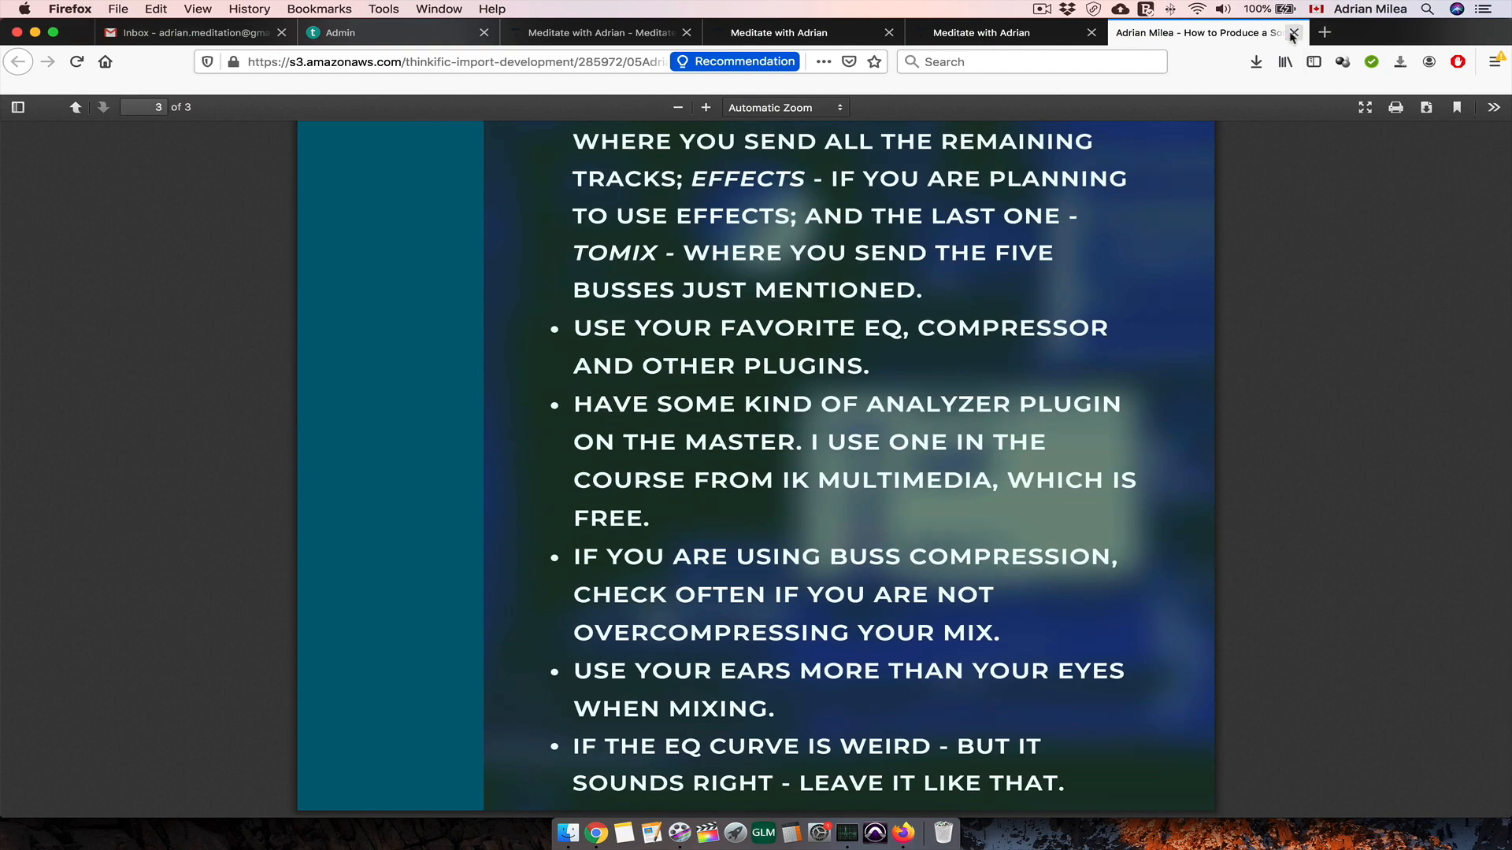
{"action": "left_click", "coordinate": [1293, 32]}
- Play the Course conclusions video in the preview, checking its opening and the part around 0:54
{"action": "left_click", "coordinate": [118, 634]}
{"action": "left_click", "coordinate": [116, 519]}
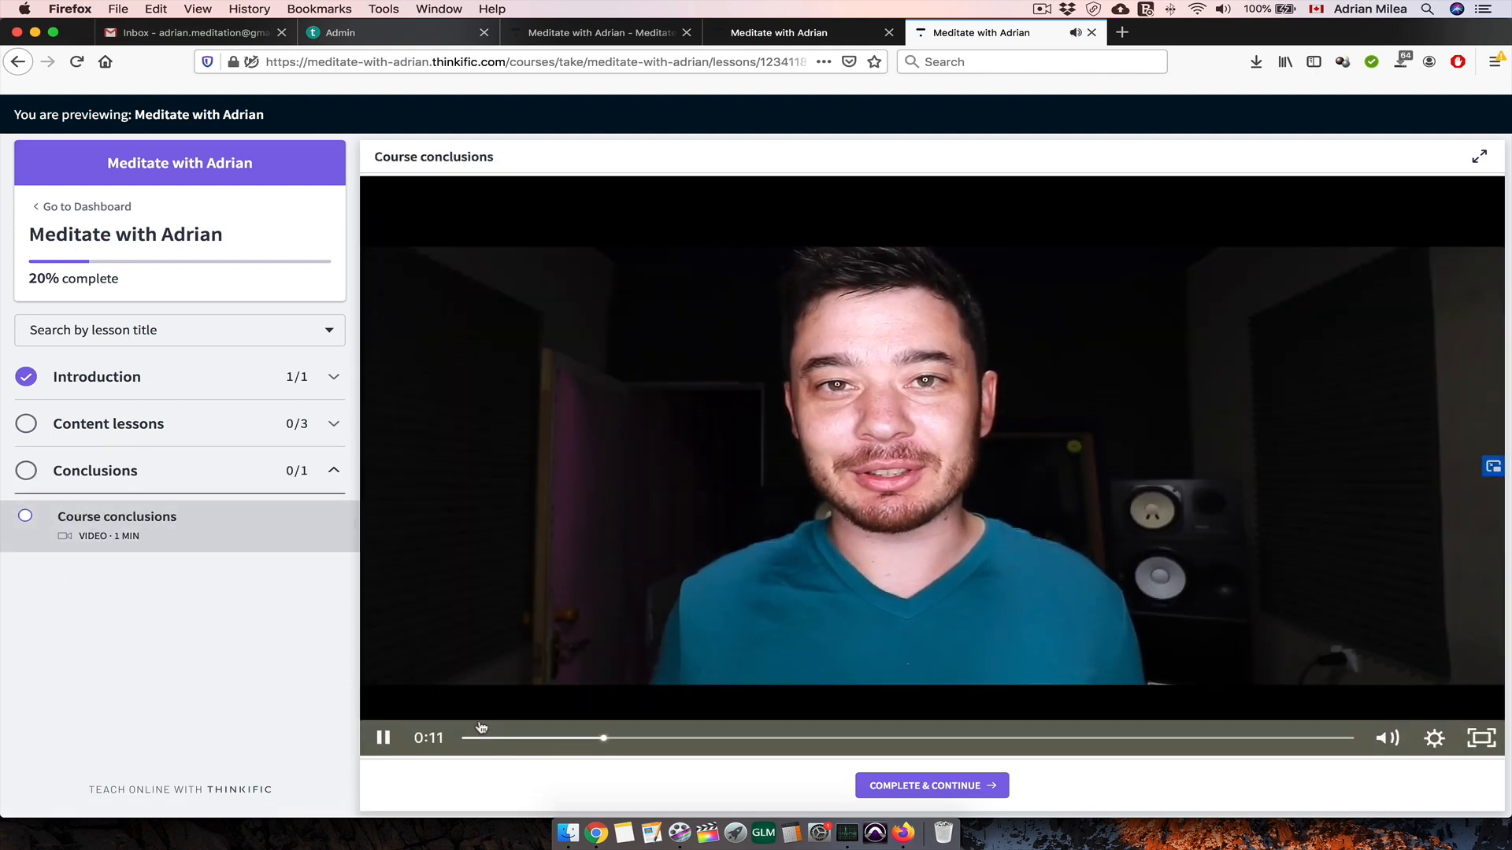
{"action": "left_click", "coordinate": [478, 738]}
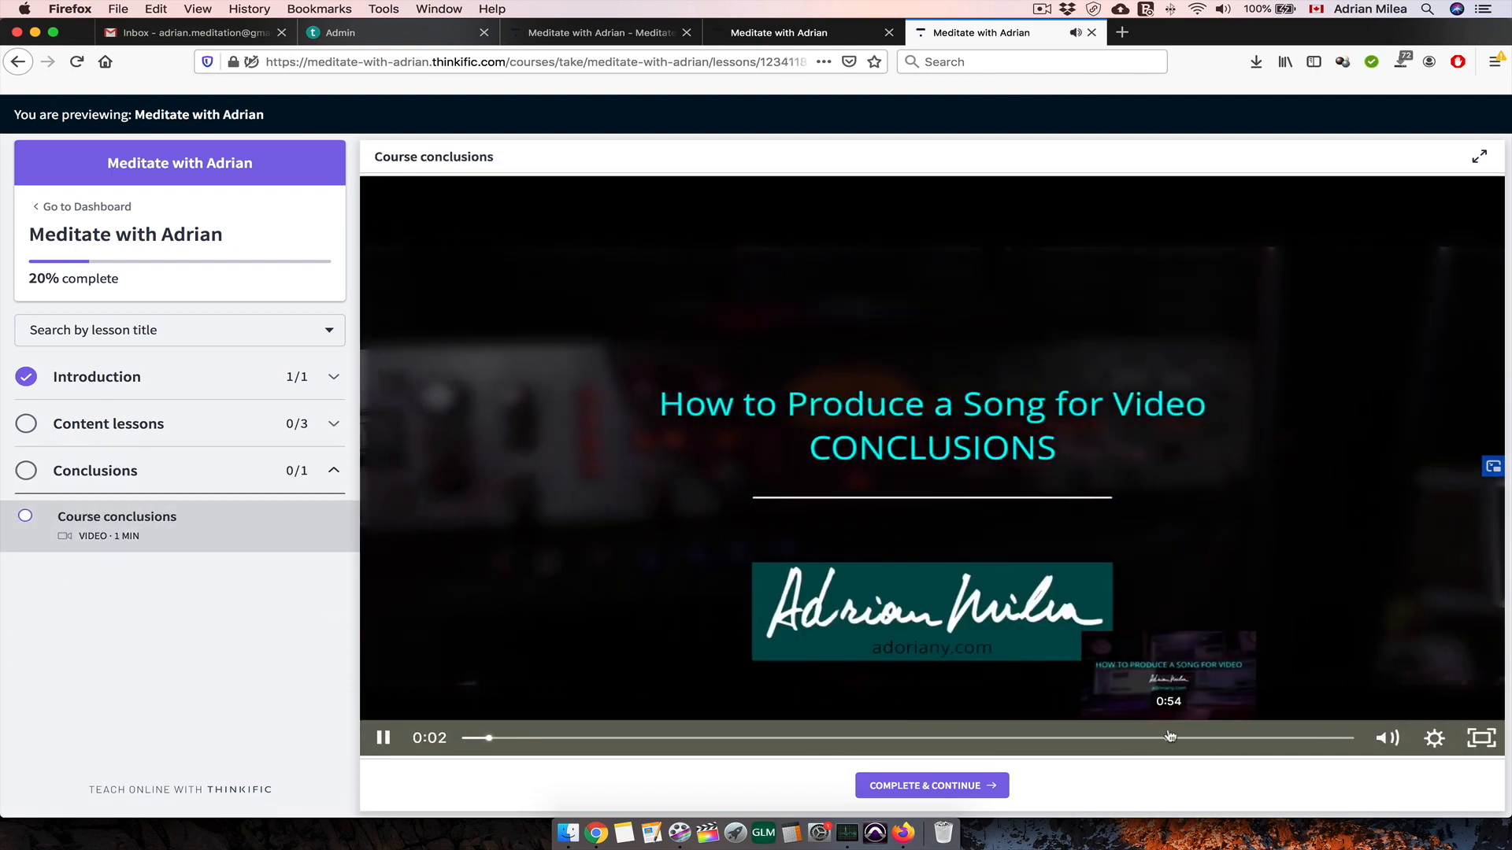
{"action": "left_click", "coordinate": [1168, 738]}
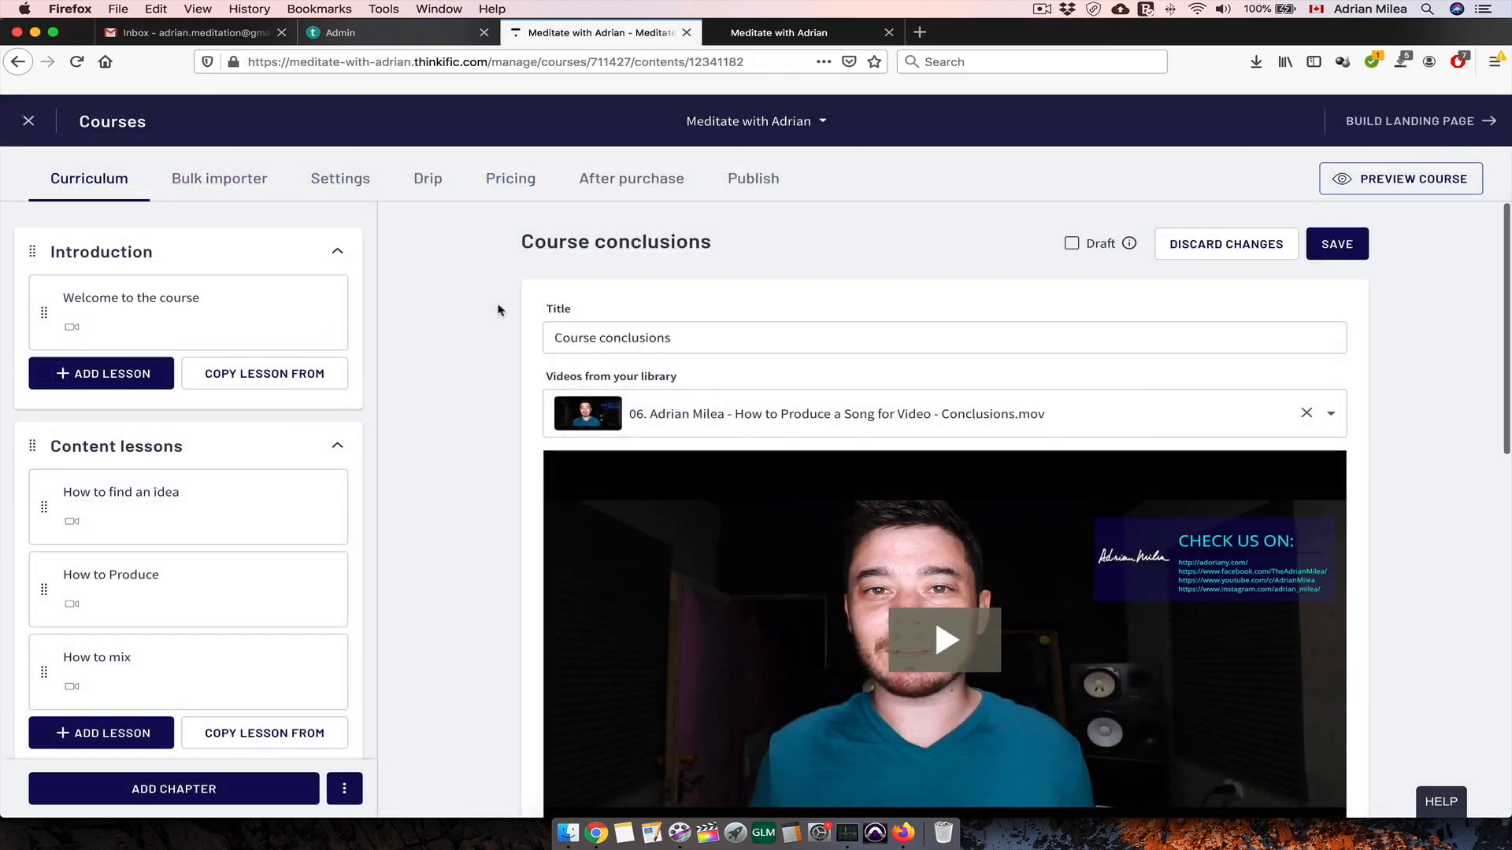
{"action": "scroll", "coordinate": [498, 309], "scroll_direction": "down", "scroll_amount": 5}
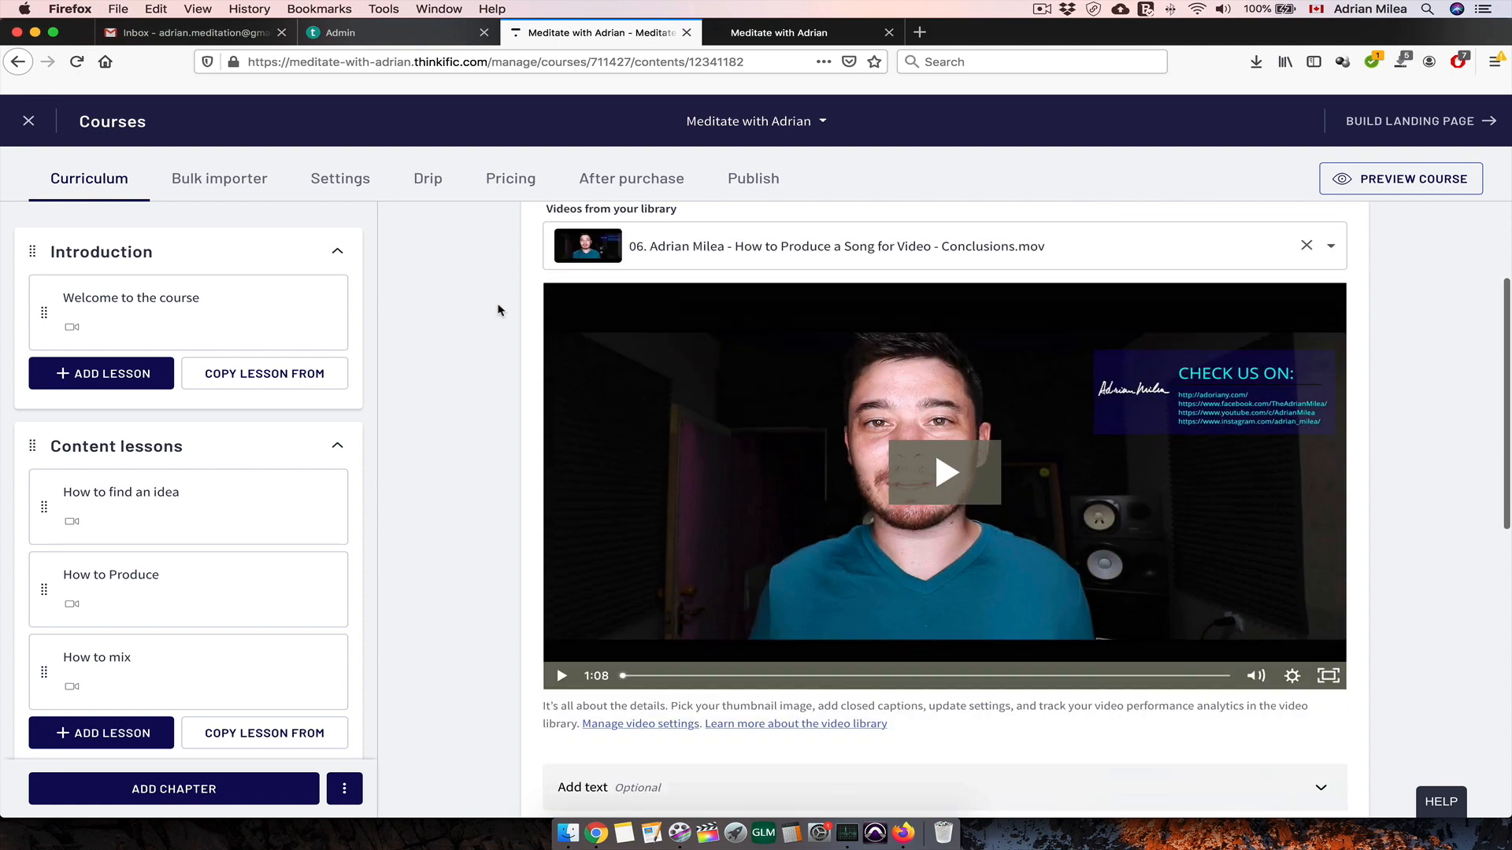
{"action": "scroll", "coordinate": [498, 309], "scroll_direction": "down", "scroll_amount": 4}
{"action": "scroll", "coordinate": [497, 309], "scroll_direction": "up", "scroll_amount": 8}
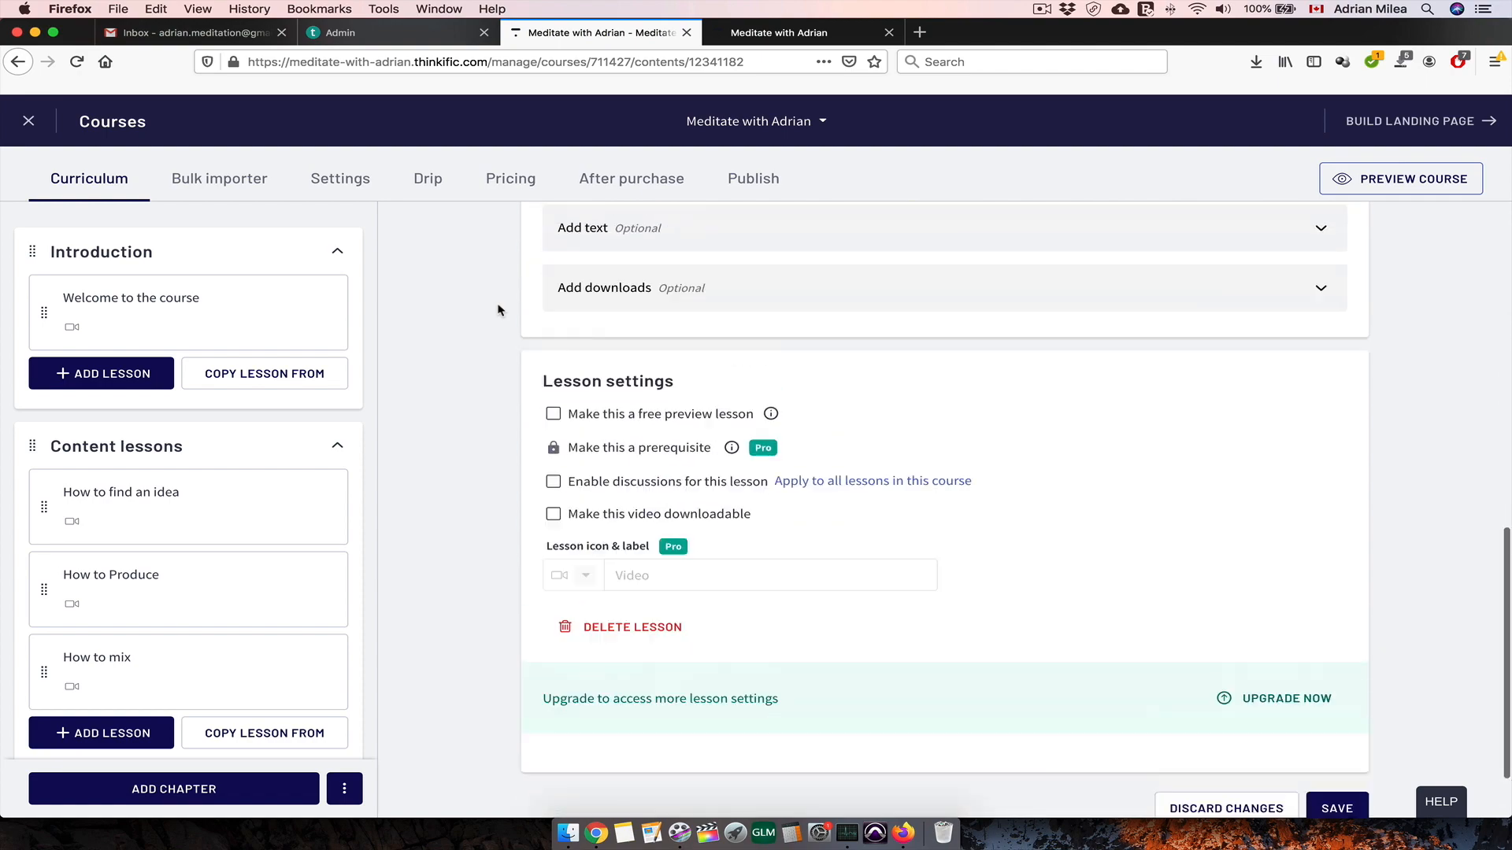
- Choose one-time payment as the course's primary pricing and open the PayPal connection settings
{"action": "scroll", "coordinate": [498, 309], "scroll_direction": "up", "scroll_amount": 3}
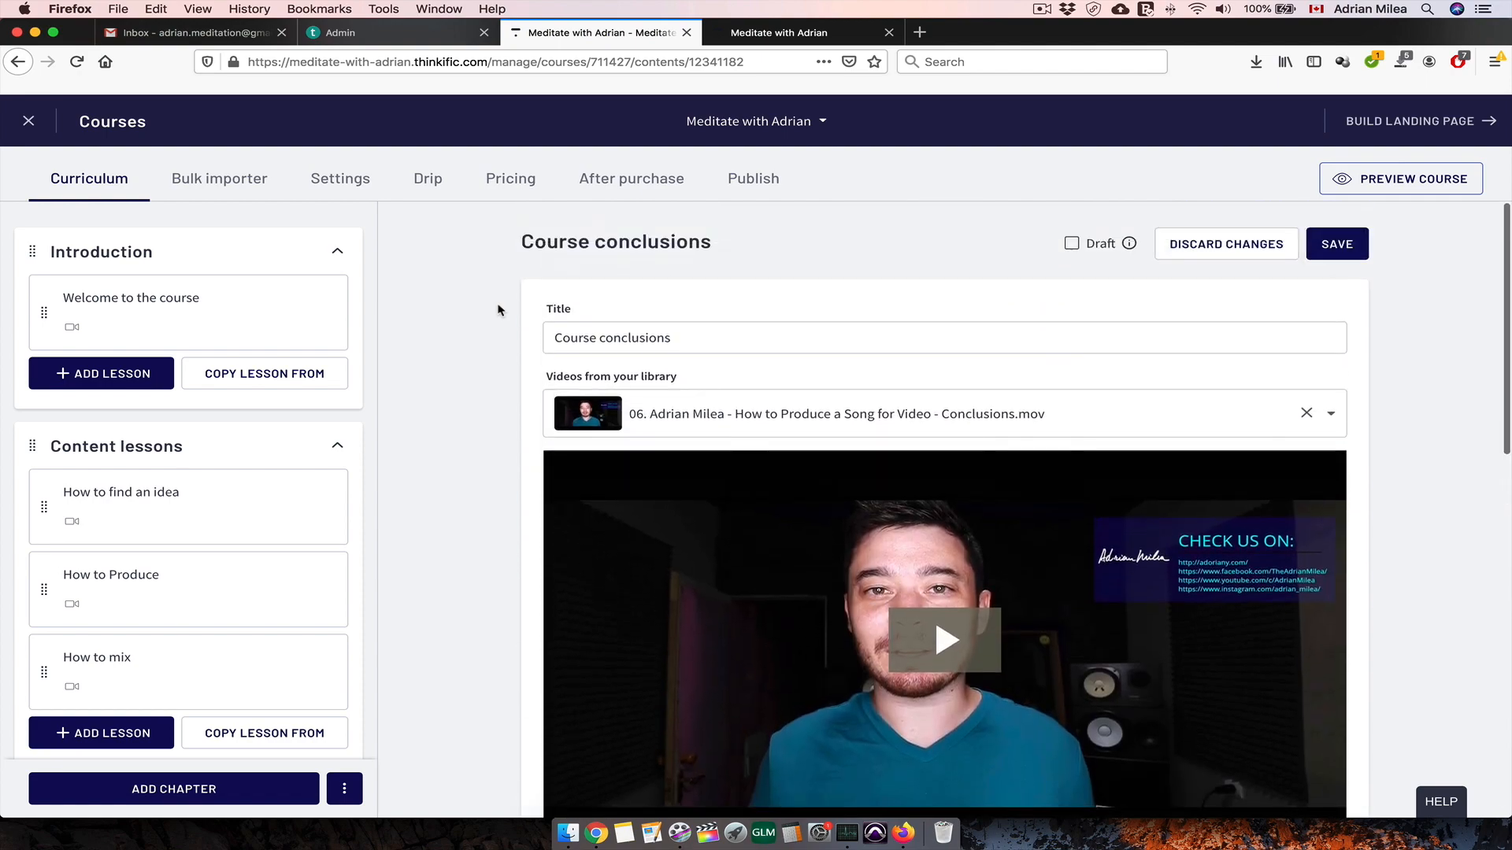
{"action": "left_click", "coordinate": [517, 185]}
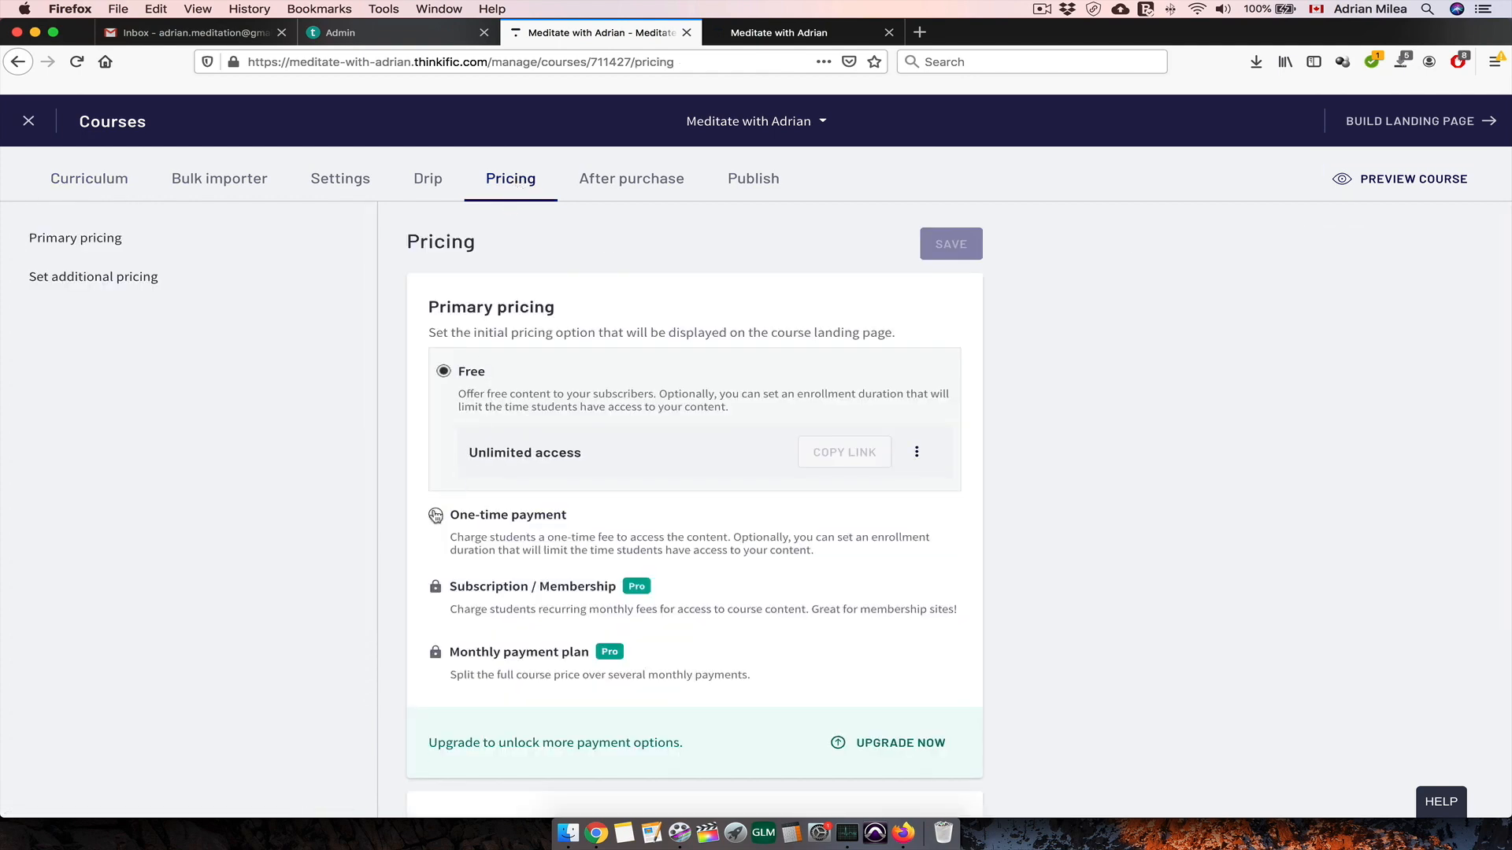
{"action": "left_click", "coordinate": [436, 516]}
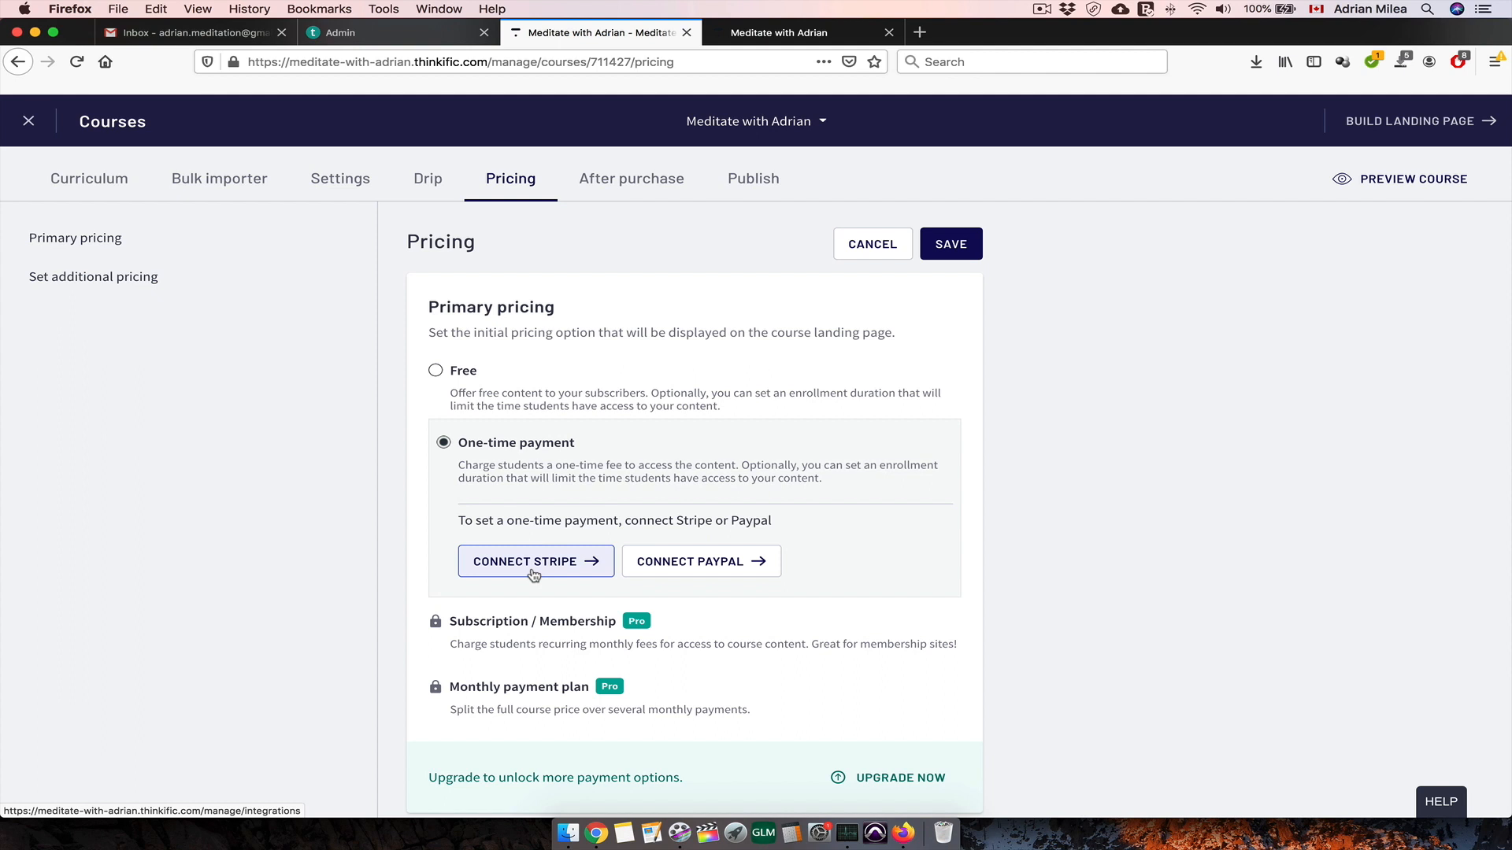
{"action": "left_click", "coordinate": [689, 562]}
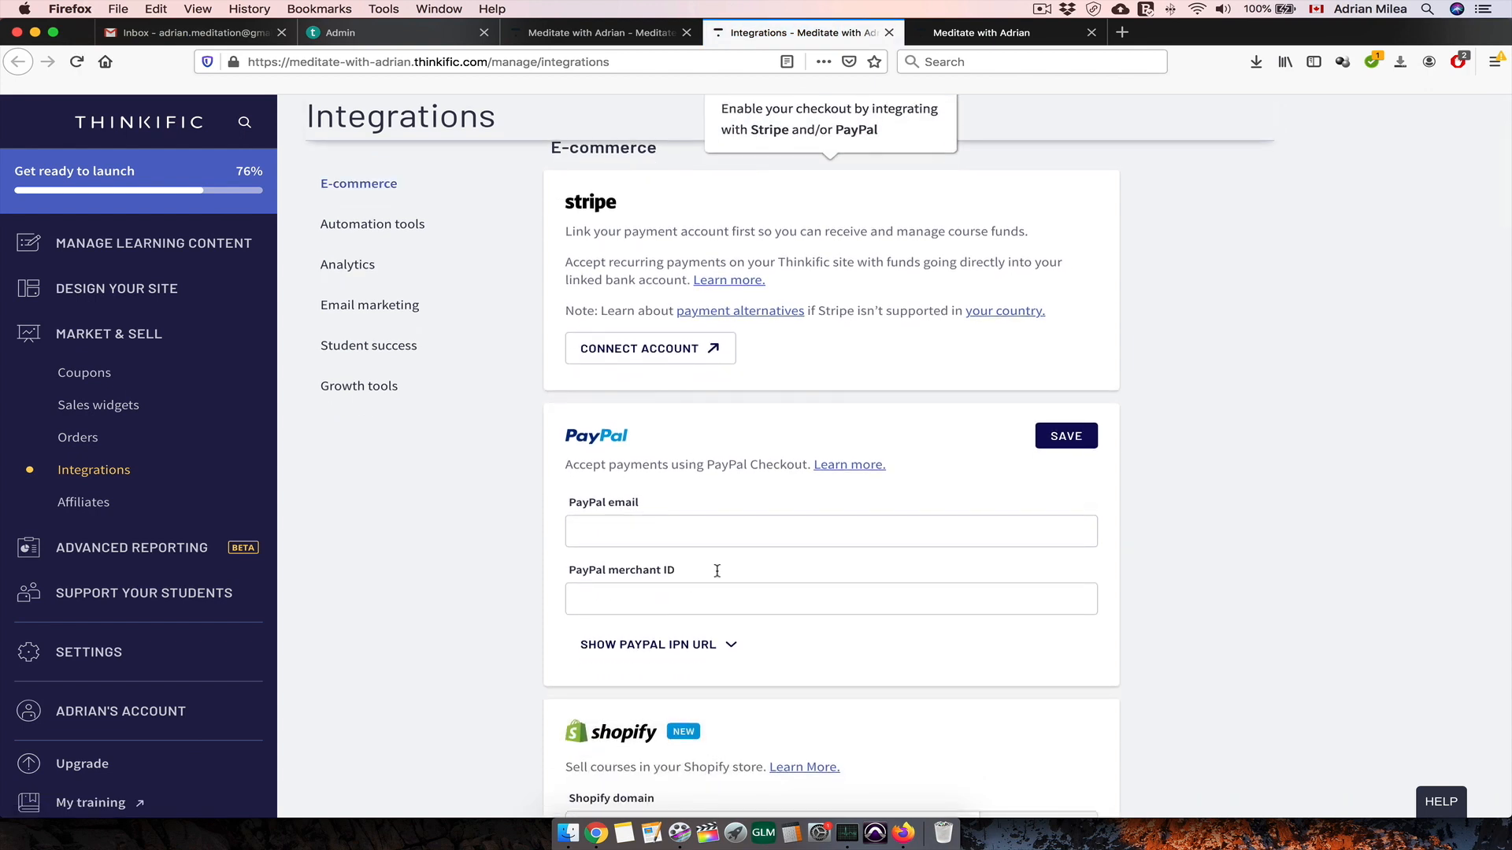
- Open the Stripe account connection form and look through the industry choices for the business description
{"action": "left_click", "coordinate": [669, 478]}
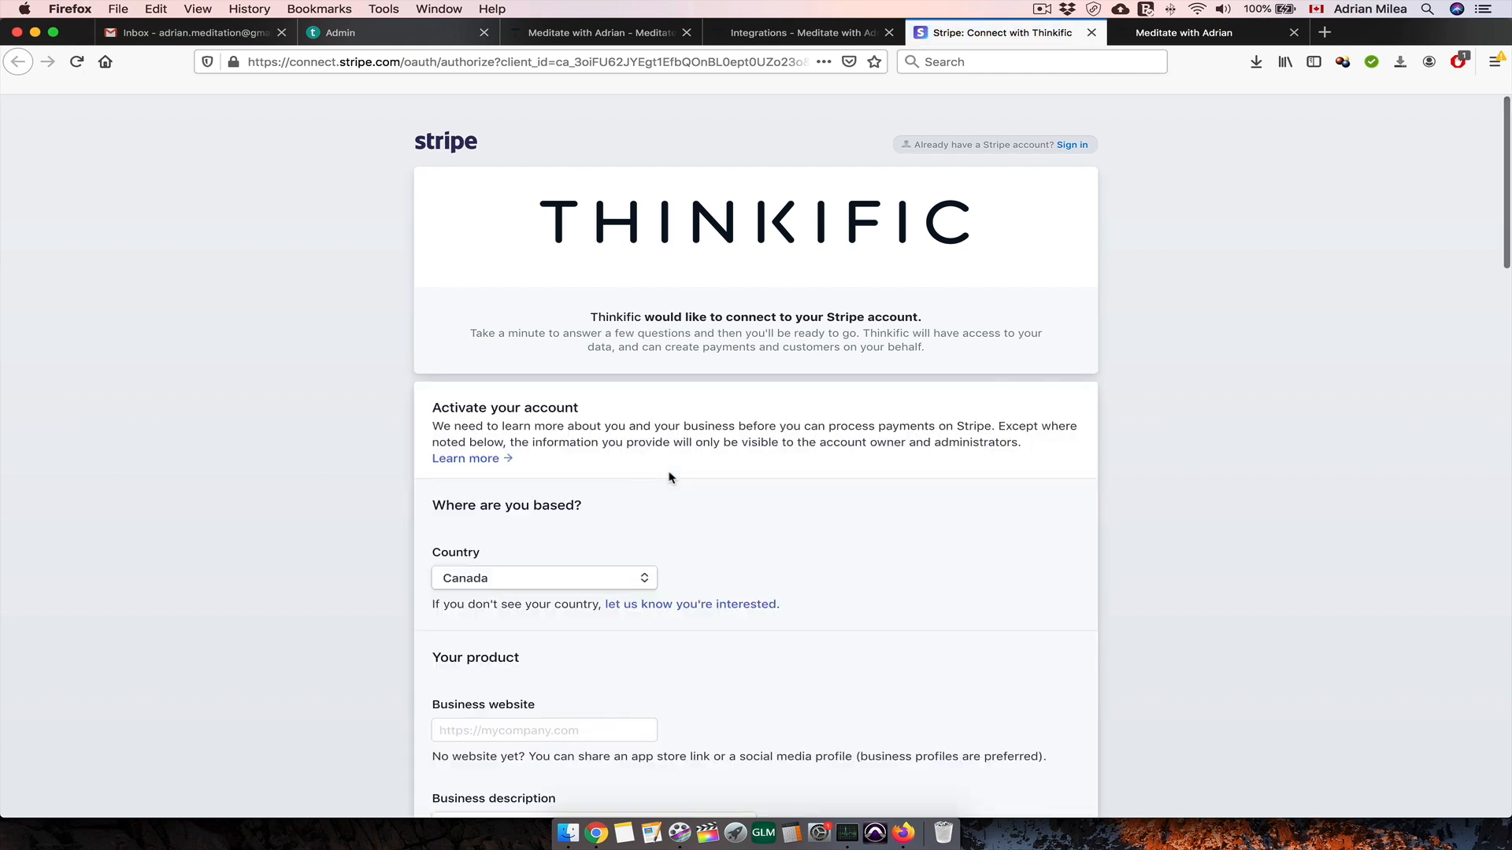
{"action": "scroll", "coordinate": [669, 477], "scroll_direction": "down", "scroll_amount": 5}
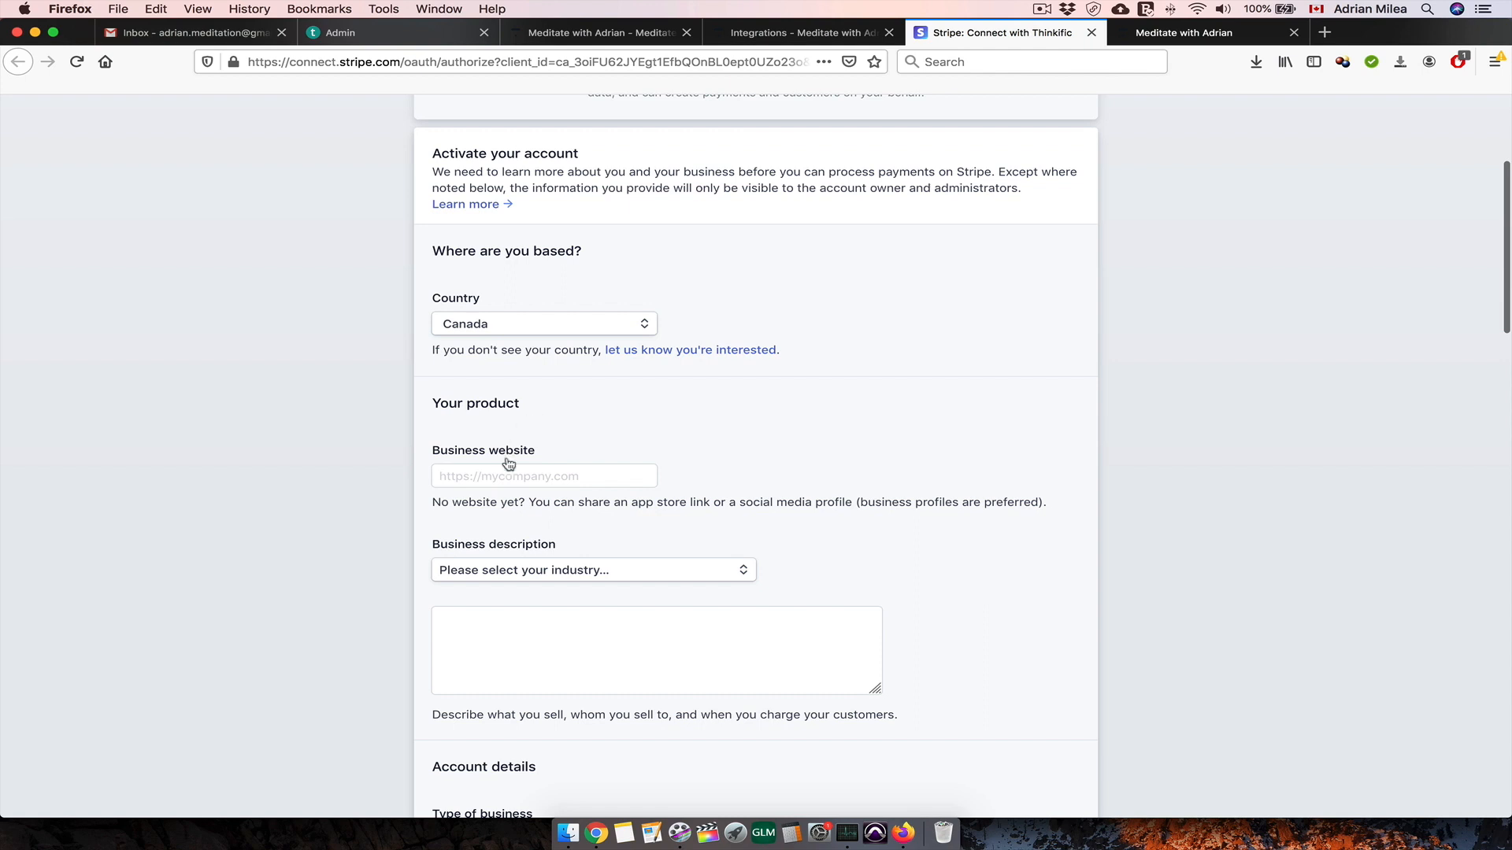
{"action": "left_click", "coordinate": [559, 570]}
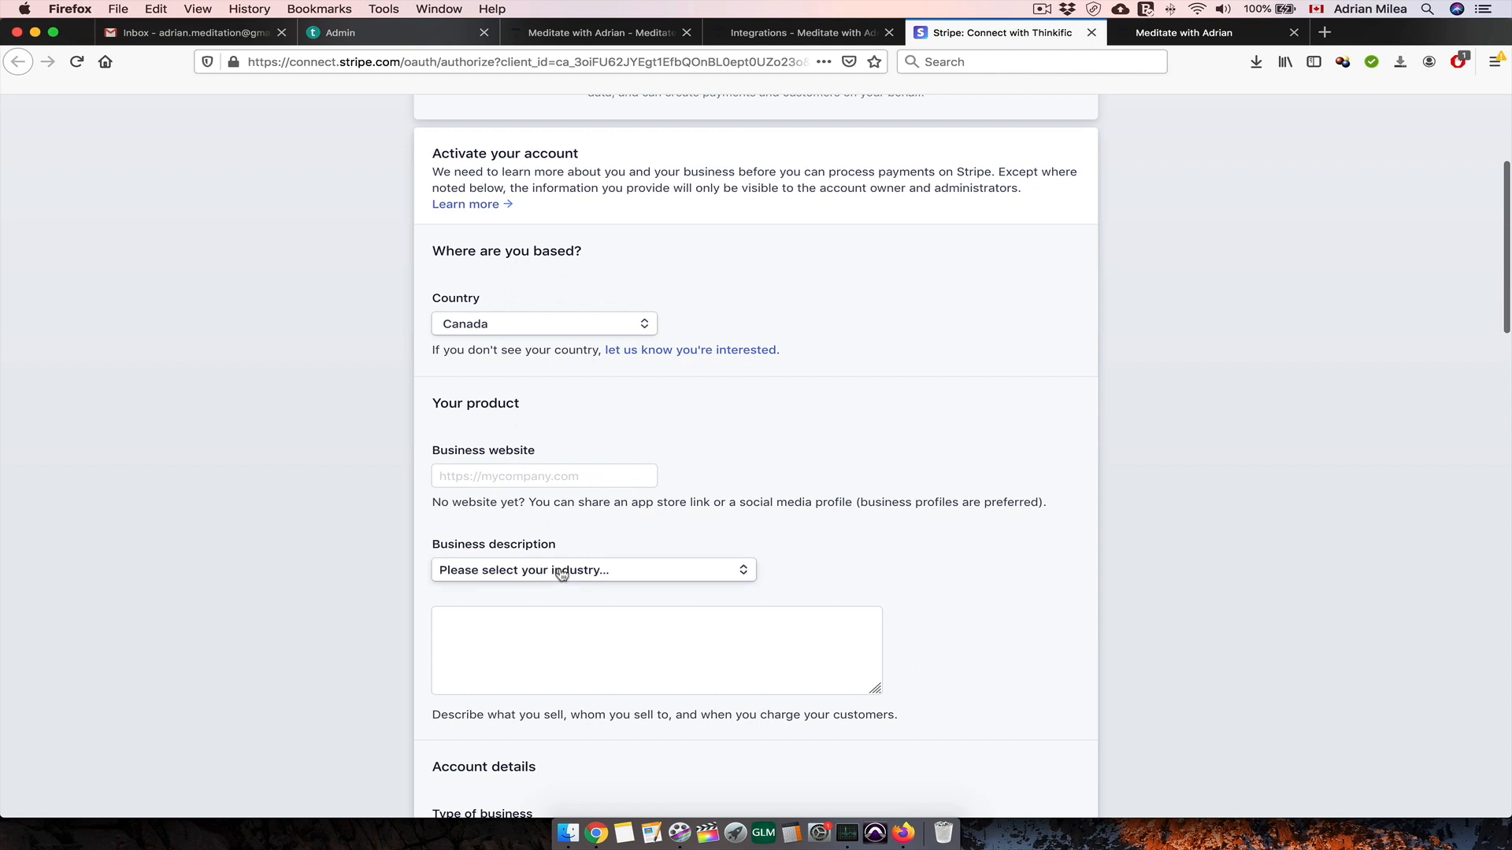
{"action": "scroll", "coordinate": [535, 711], "scroll_direction": "down", "scroll_amount": 10}
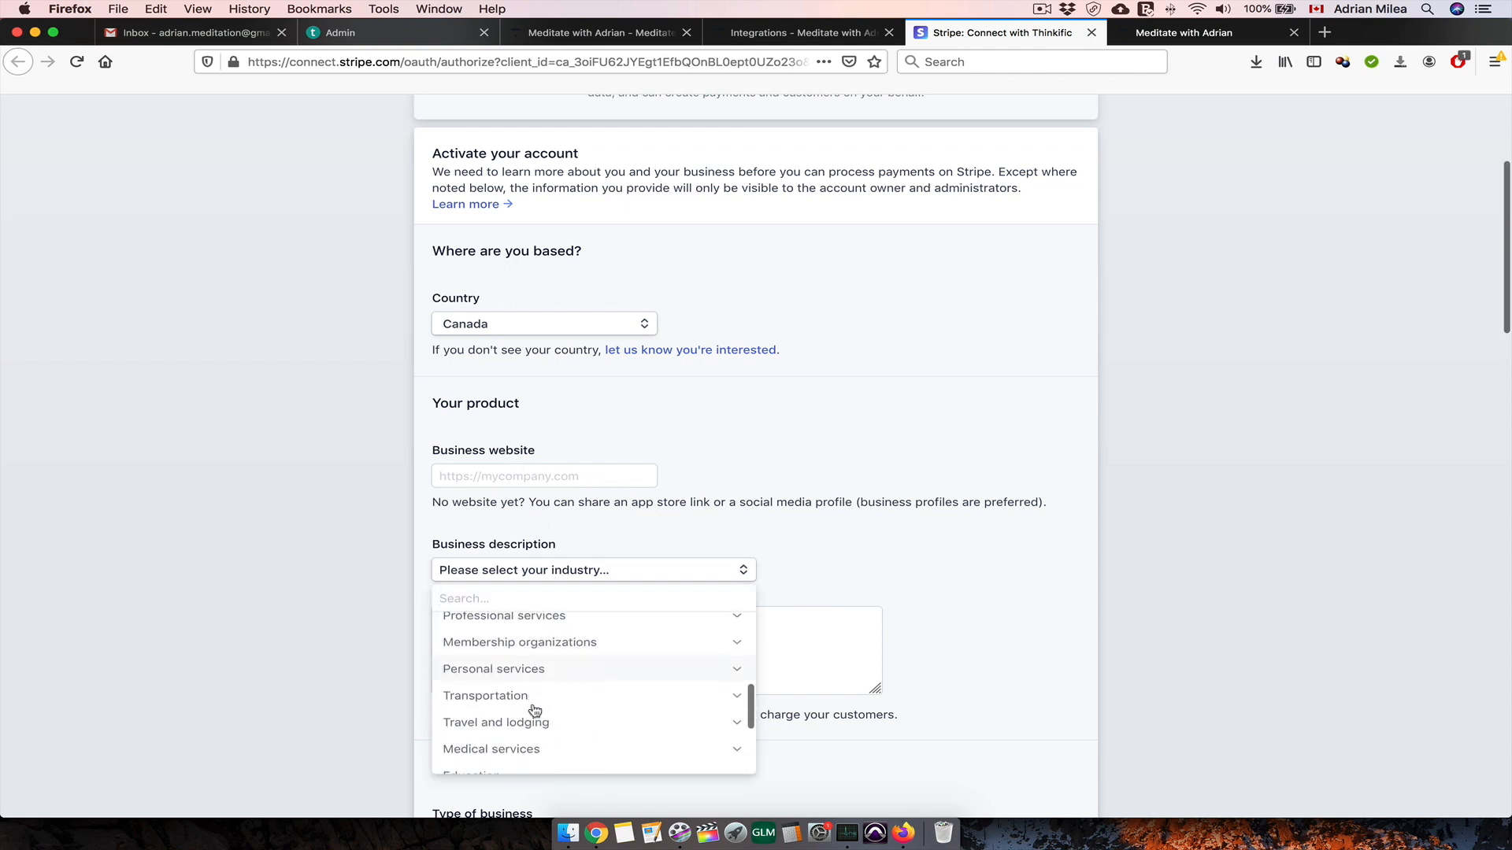
{"action": "key", "text": "Escape"}
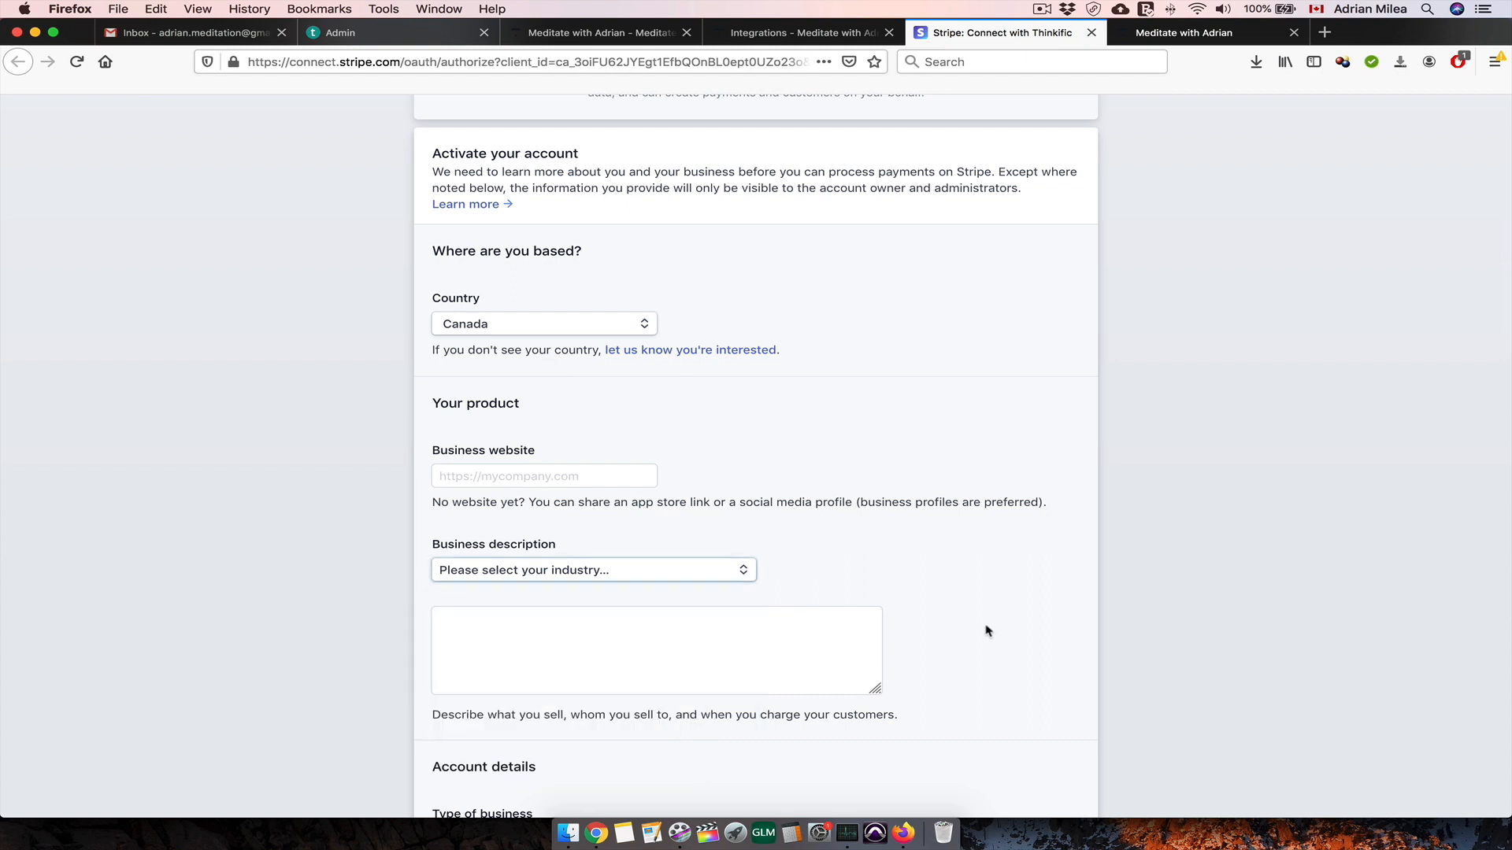
- Review the rest of the Stripe form, from account details through bank details and two-step authentication, and close it
{"action": "scroll", "coordinate": [987, 631], "scroll_direction": "down", "scroll_amount": 7}
{"action": "scroll", "coordinate": [945, 615], "scroll_direction": "down", "scroll_amount": 3}
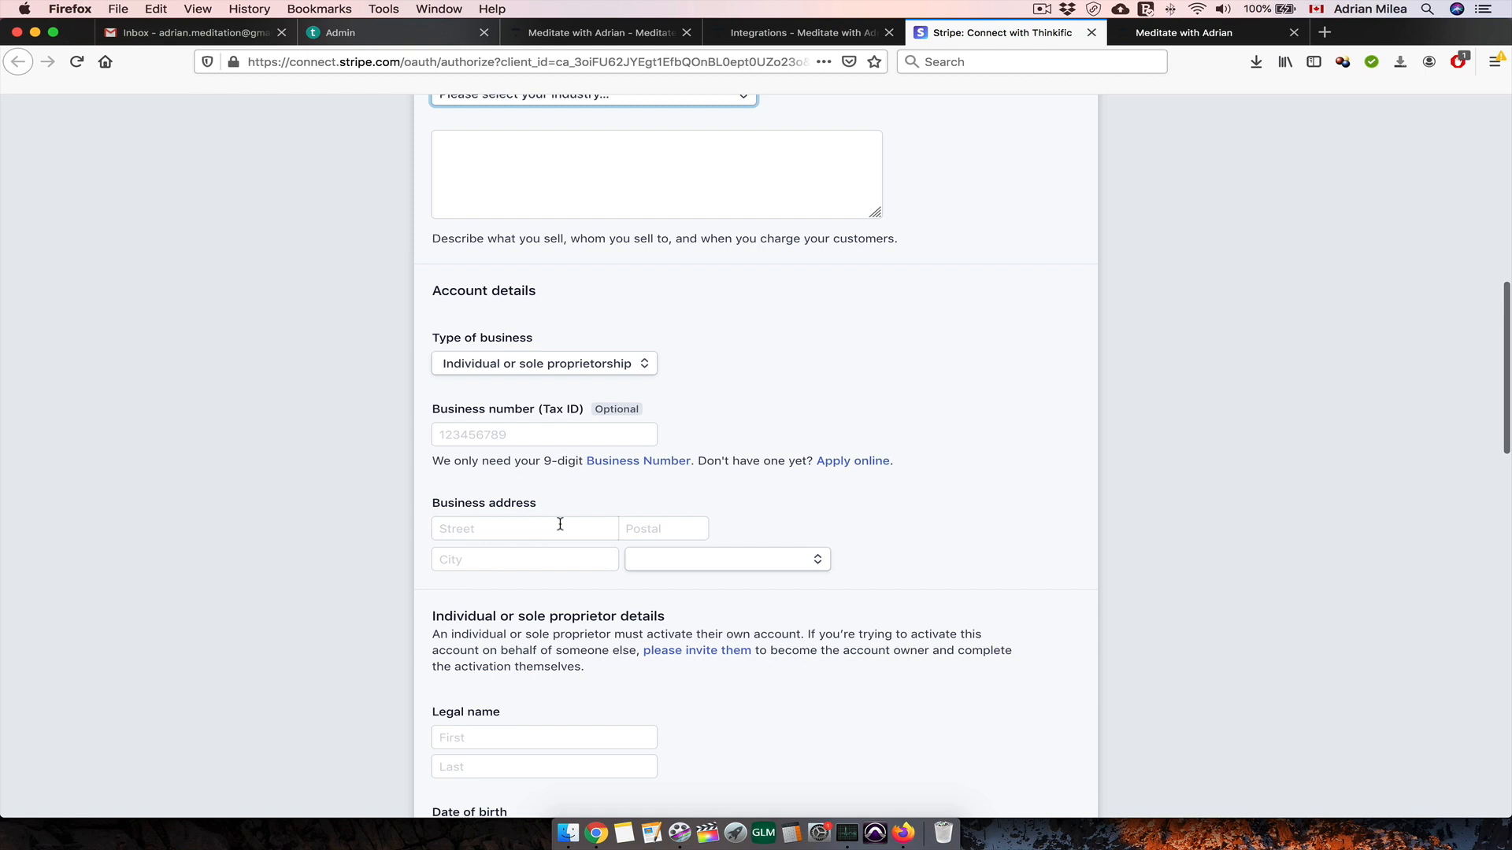
{"action": "scroll", "coordinate": [825, 538], "scroll_direction": "down", "scroll_amount": 10}
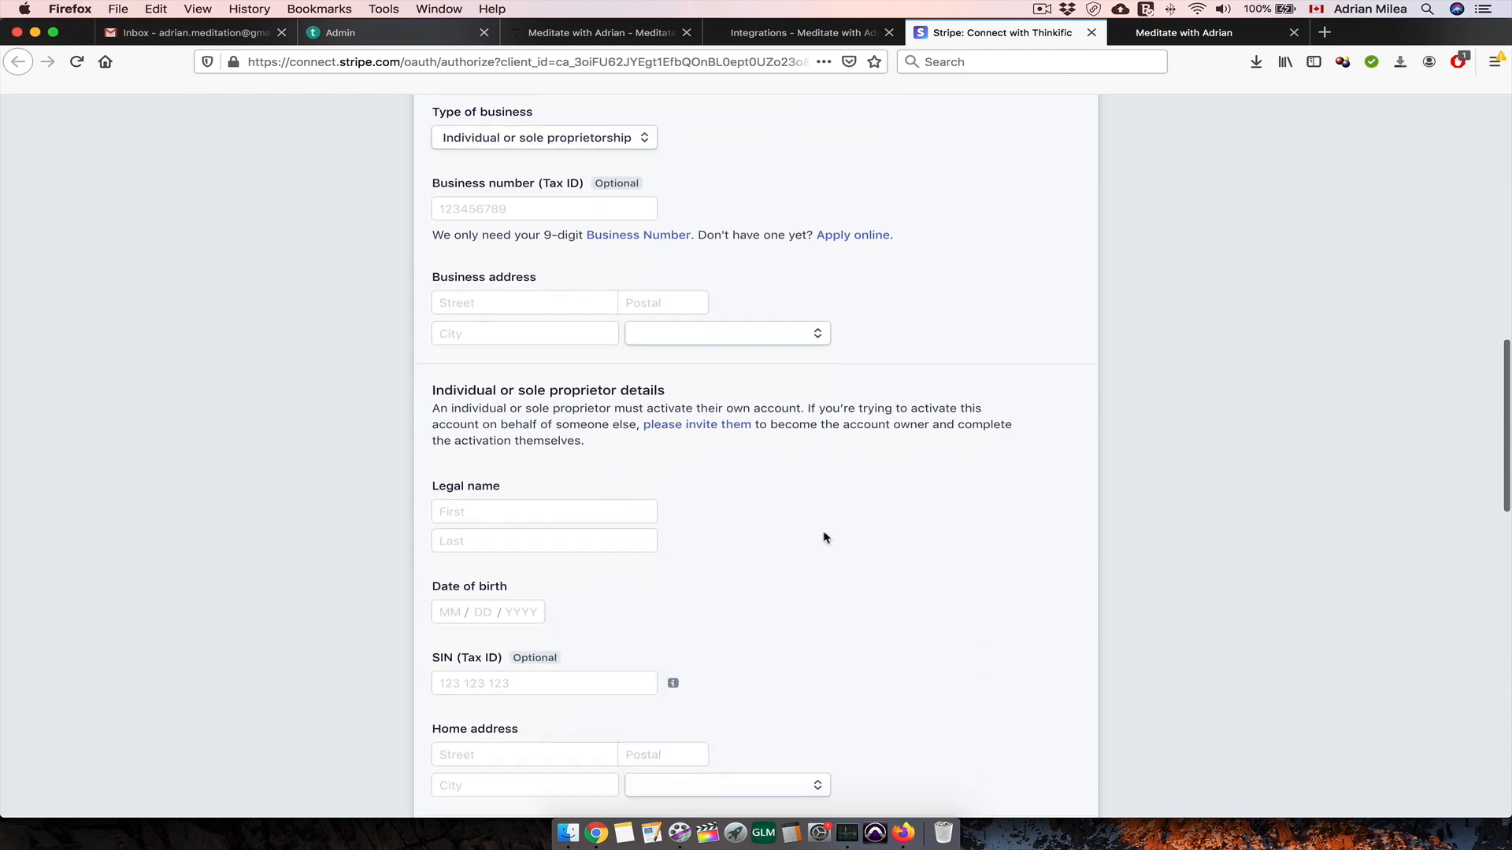
{"action": "scroll", "coordinate": [824, 537], "scroll_direction": "down", "scroll_amount": 7}
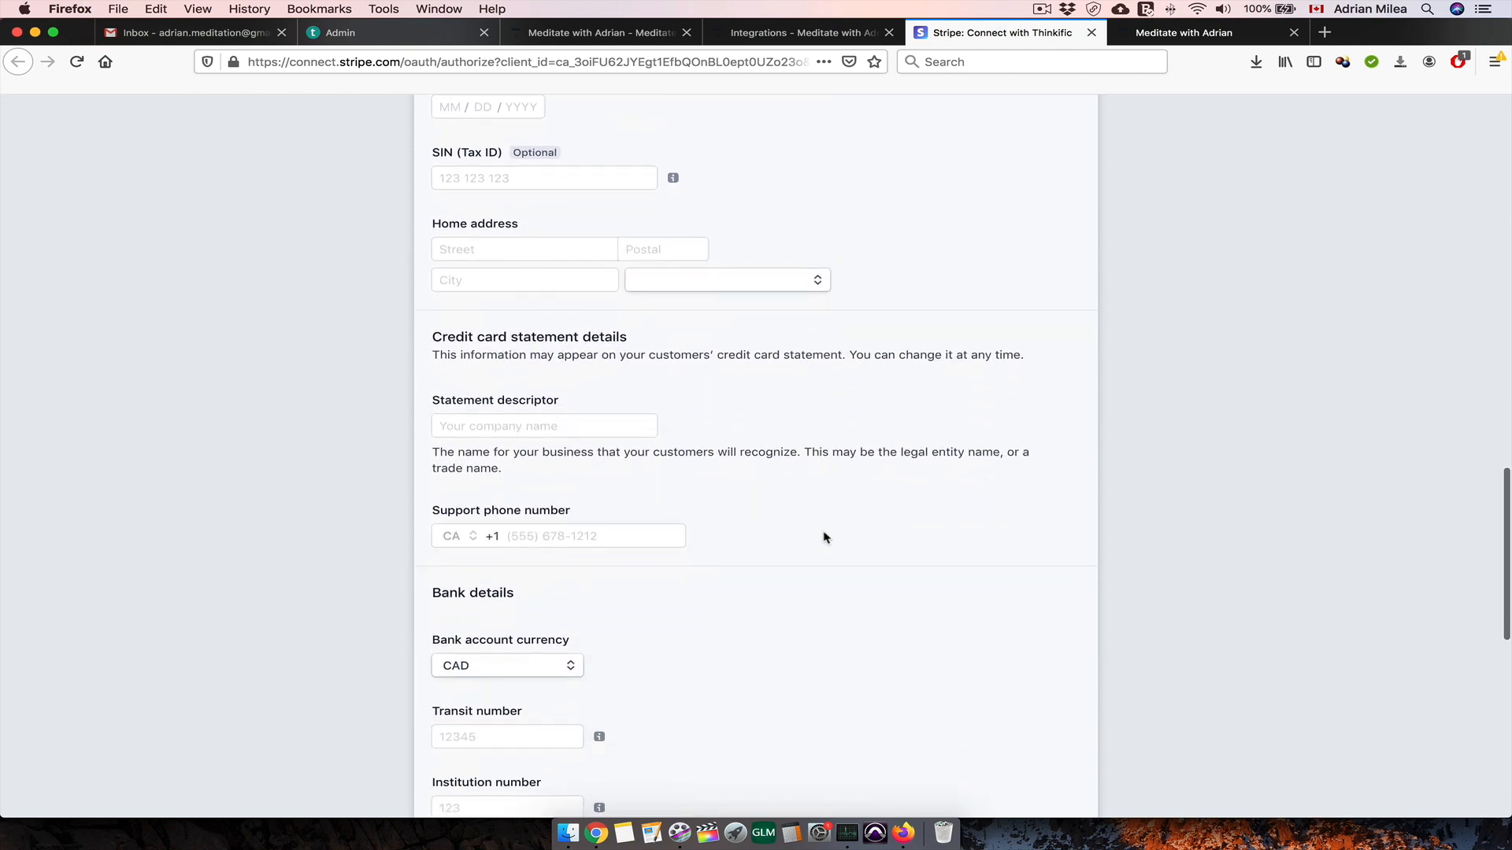
{"action": "scroll", "coordinate": [825, 538], "scroll_direction": "down", "scroll_amount": 5}
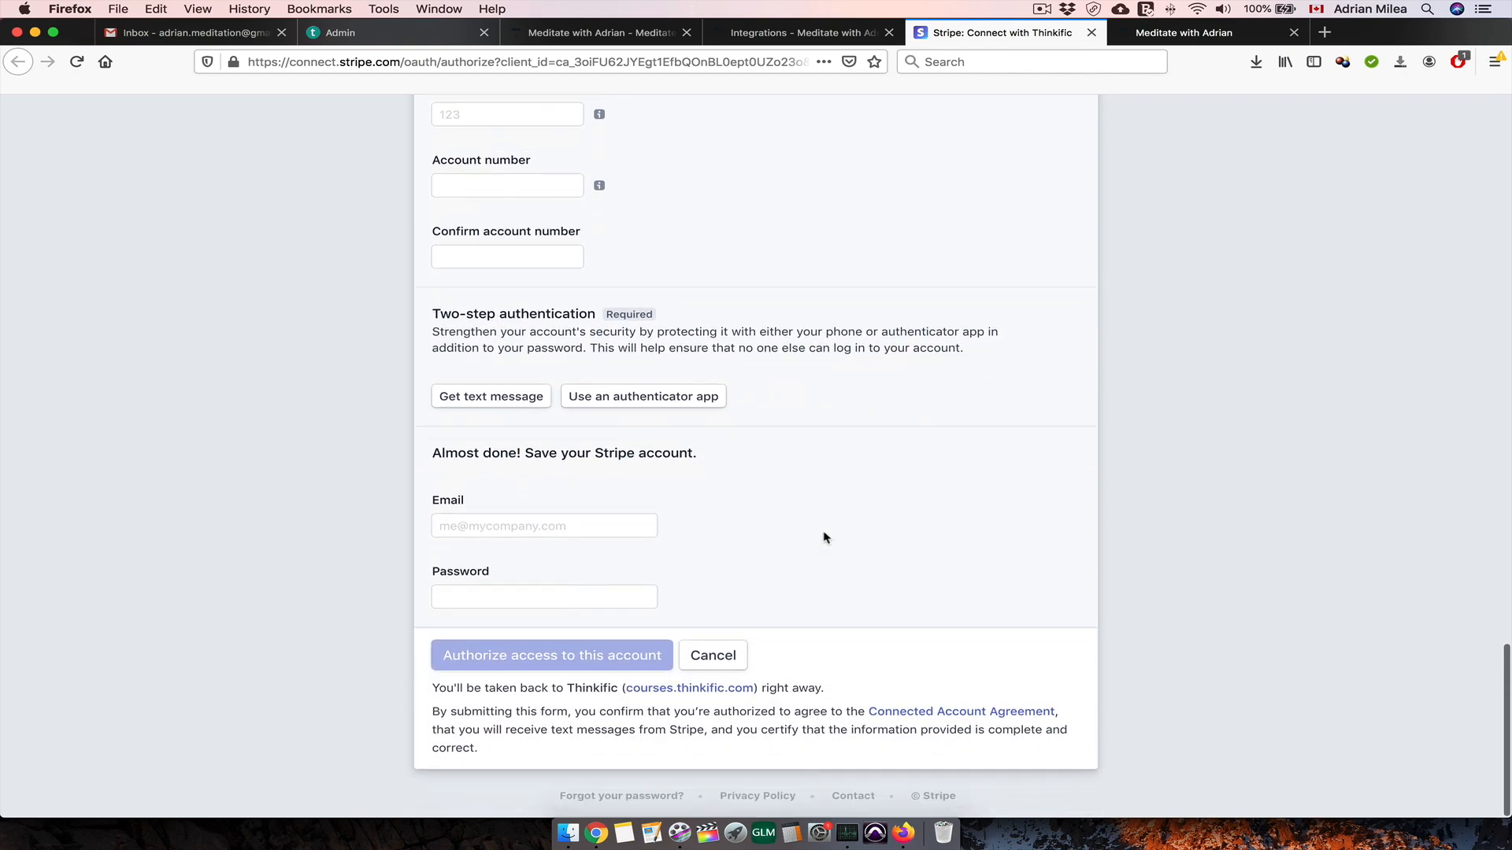
{"action": "scroll", "coordinate": [825, 537], "scroll_direction": "up", "scroll_amount": 20}
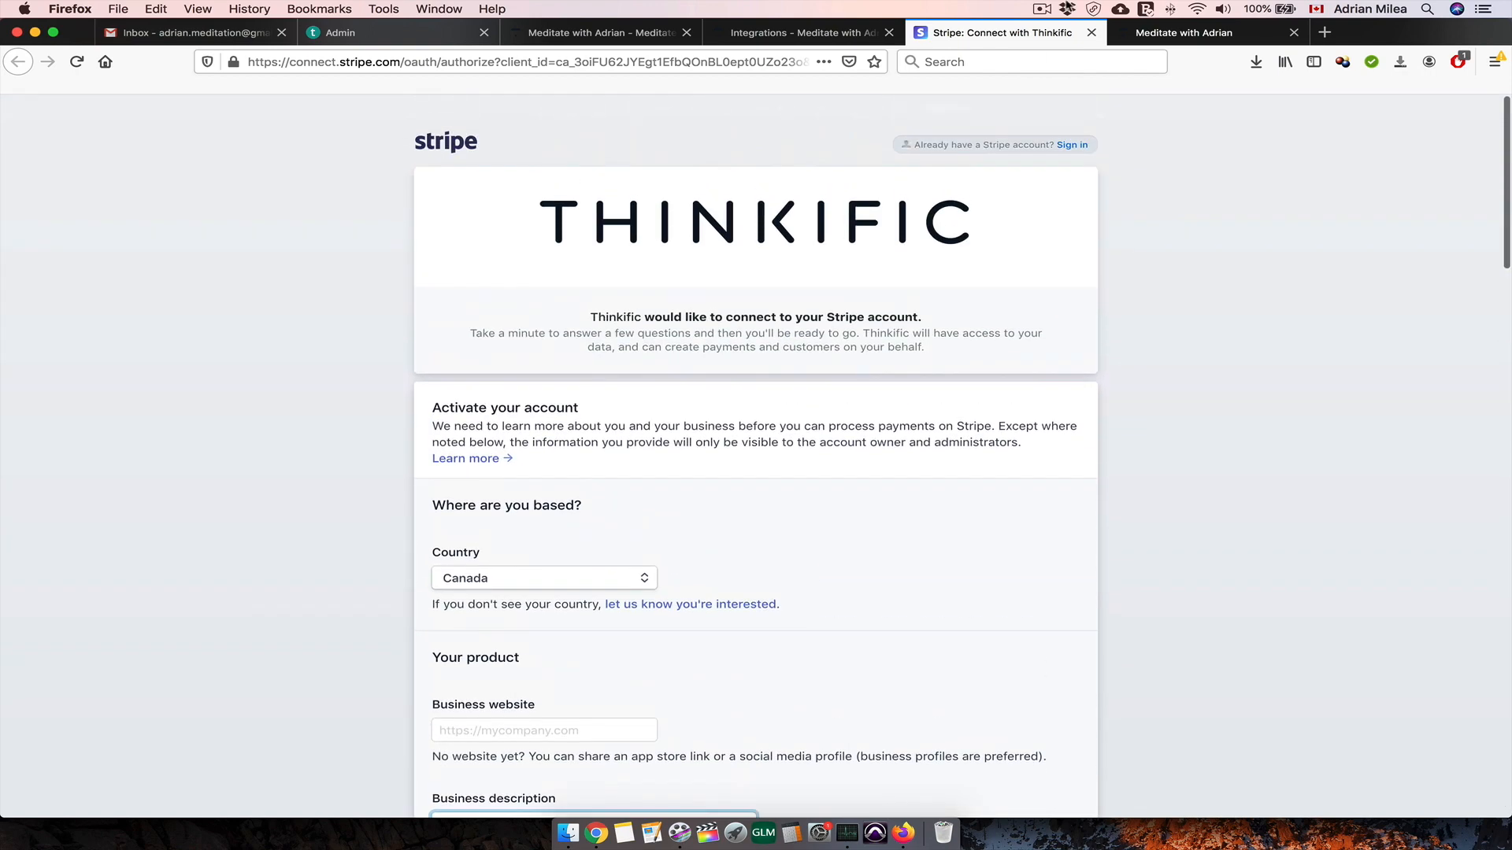
{"action": "left_click", "coordinate": [1091, 33]}
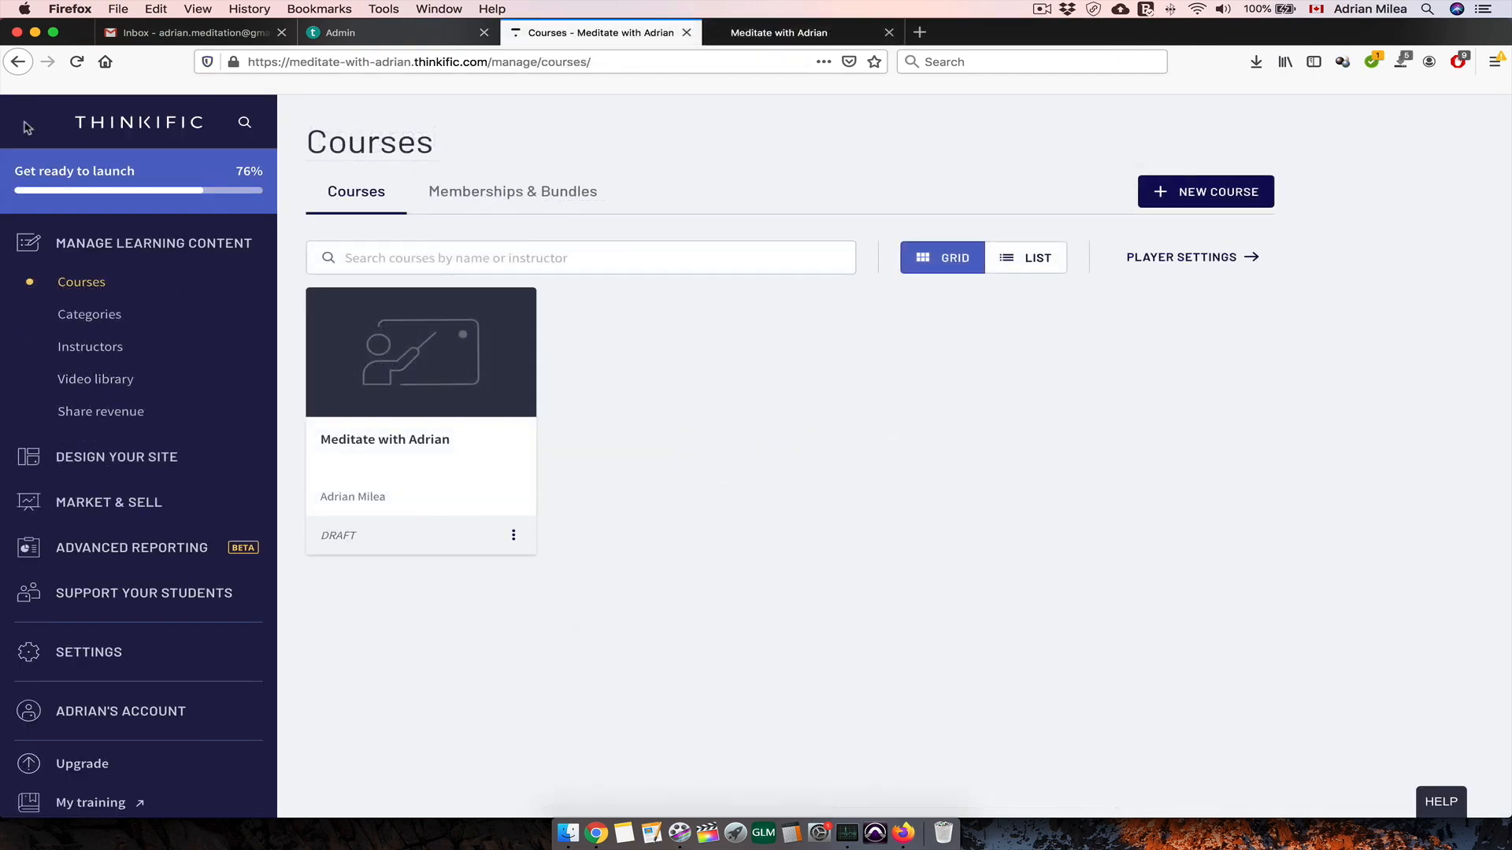
- In the video library, check the Facebook, Instagram, Google Drive, Dropbox and OneDrive upload sources and close the upload window
{"action": "left_click", "coordinate": [115, 380]}
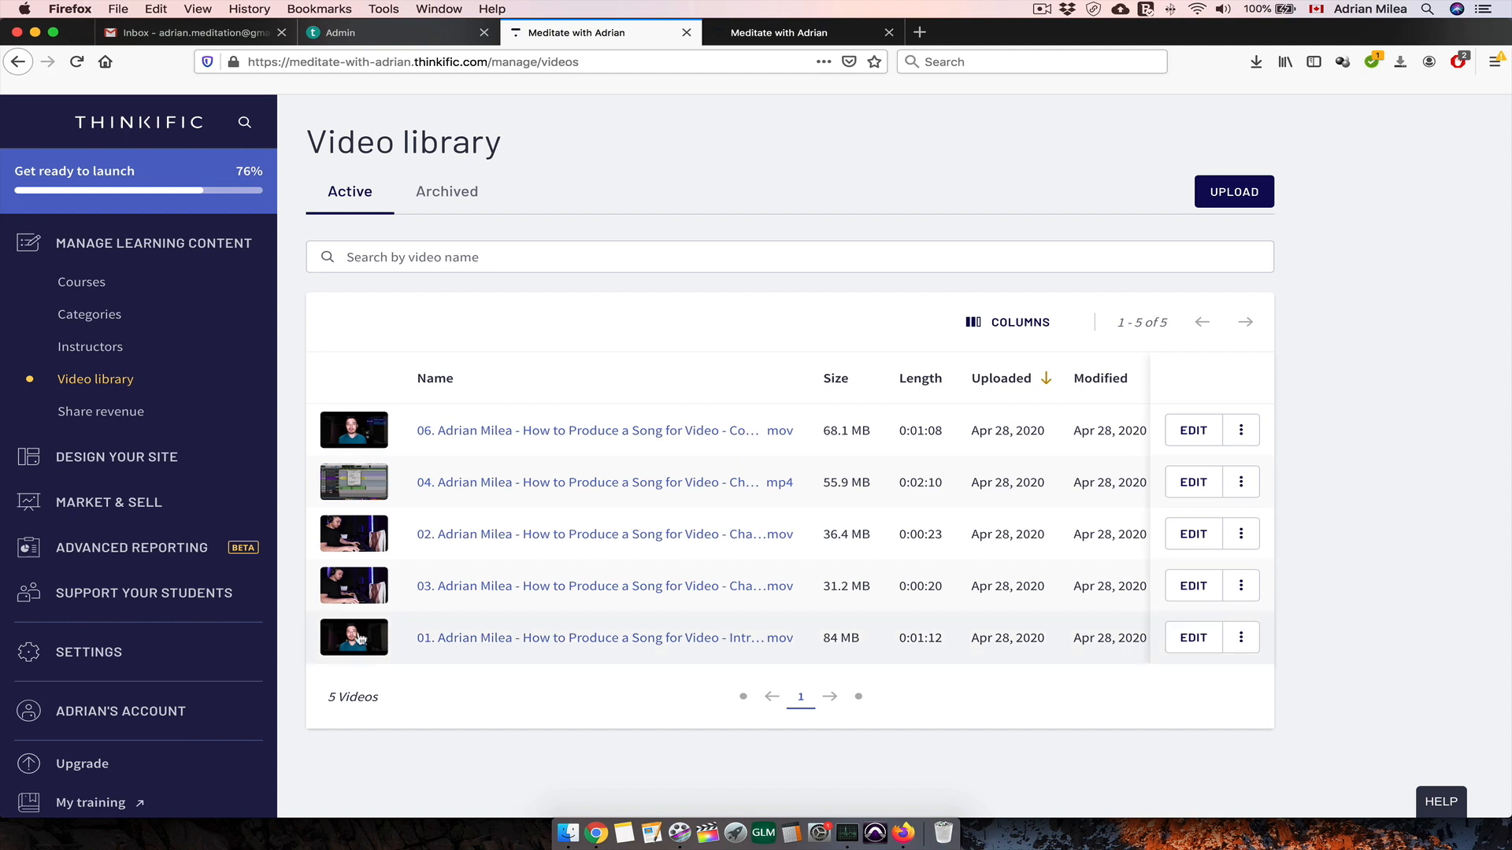
{"action": "left_click", "coordinate": [1239, 196]}
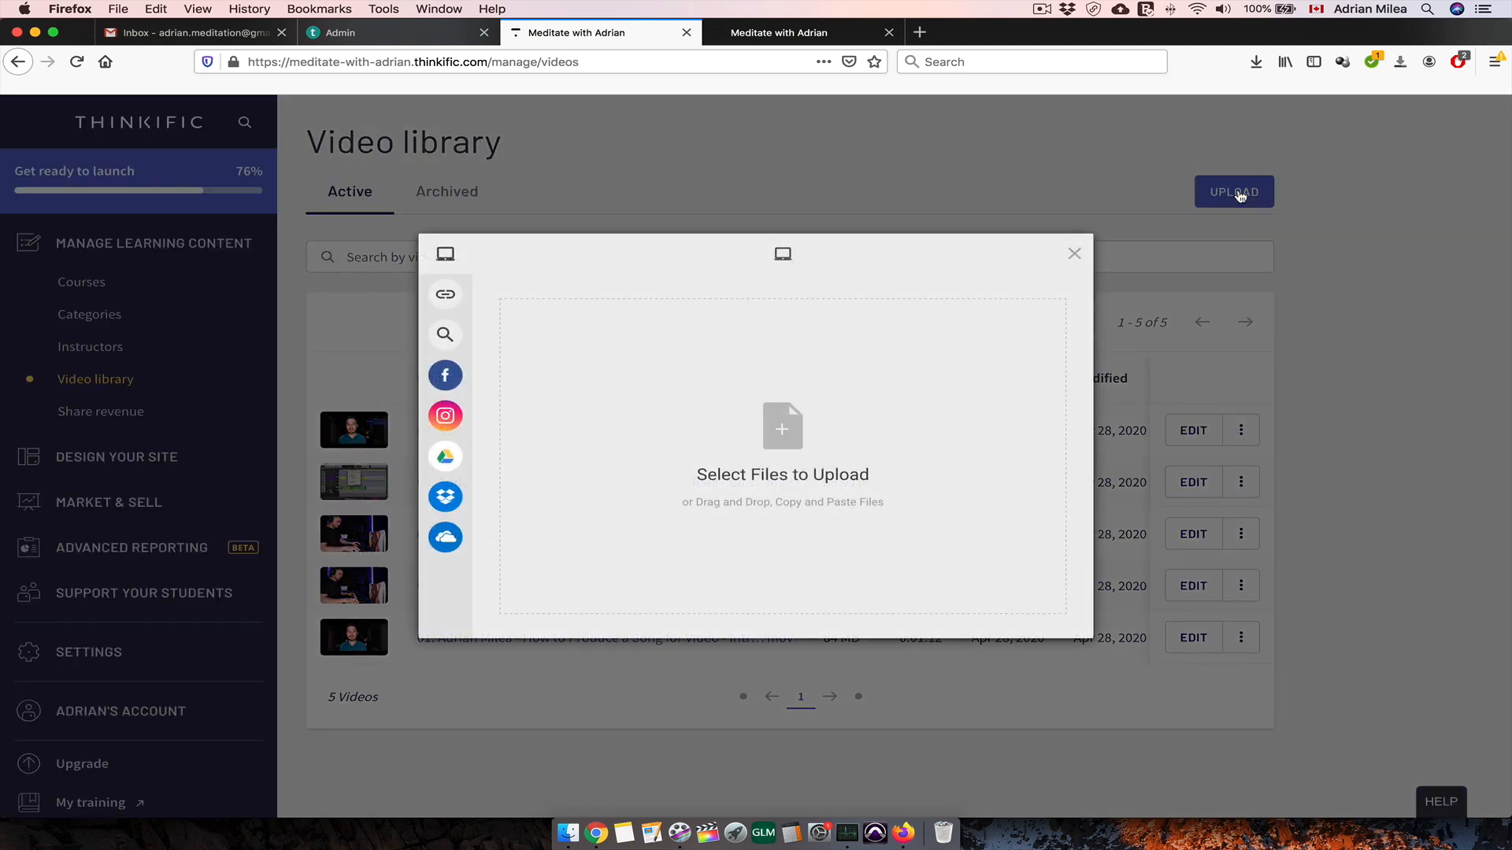
{"action": "mouse_move", "coordinate": [441, 294]}
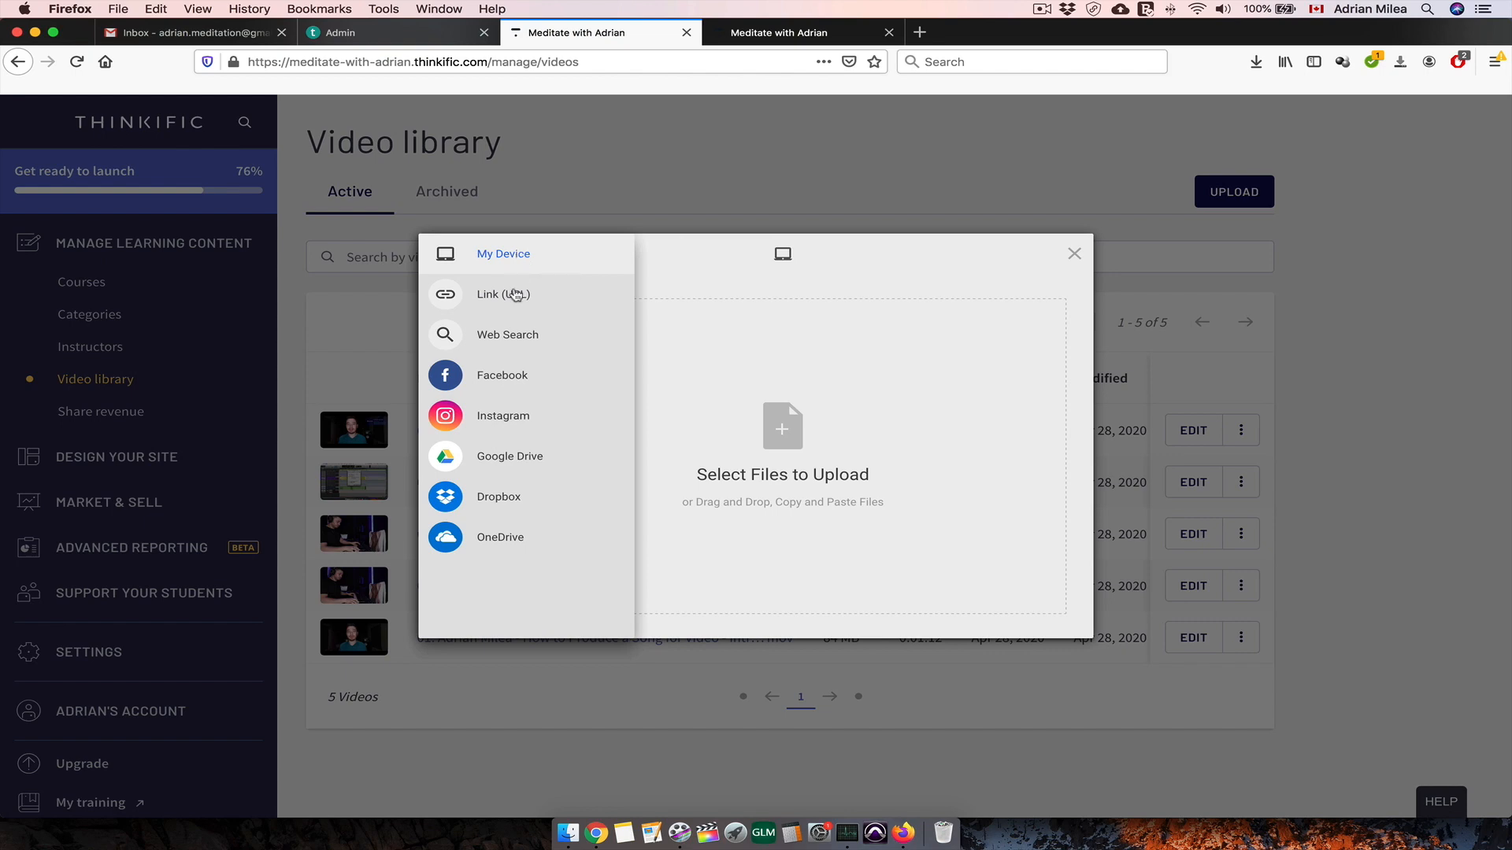
{"action": "left_click", "coordinate": [515, 380]}
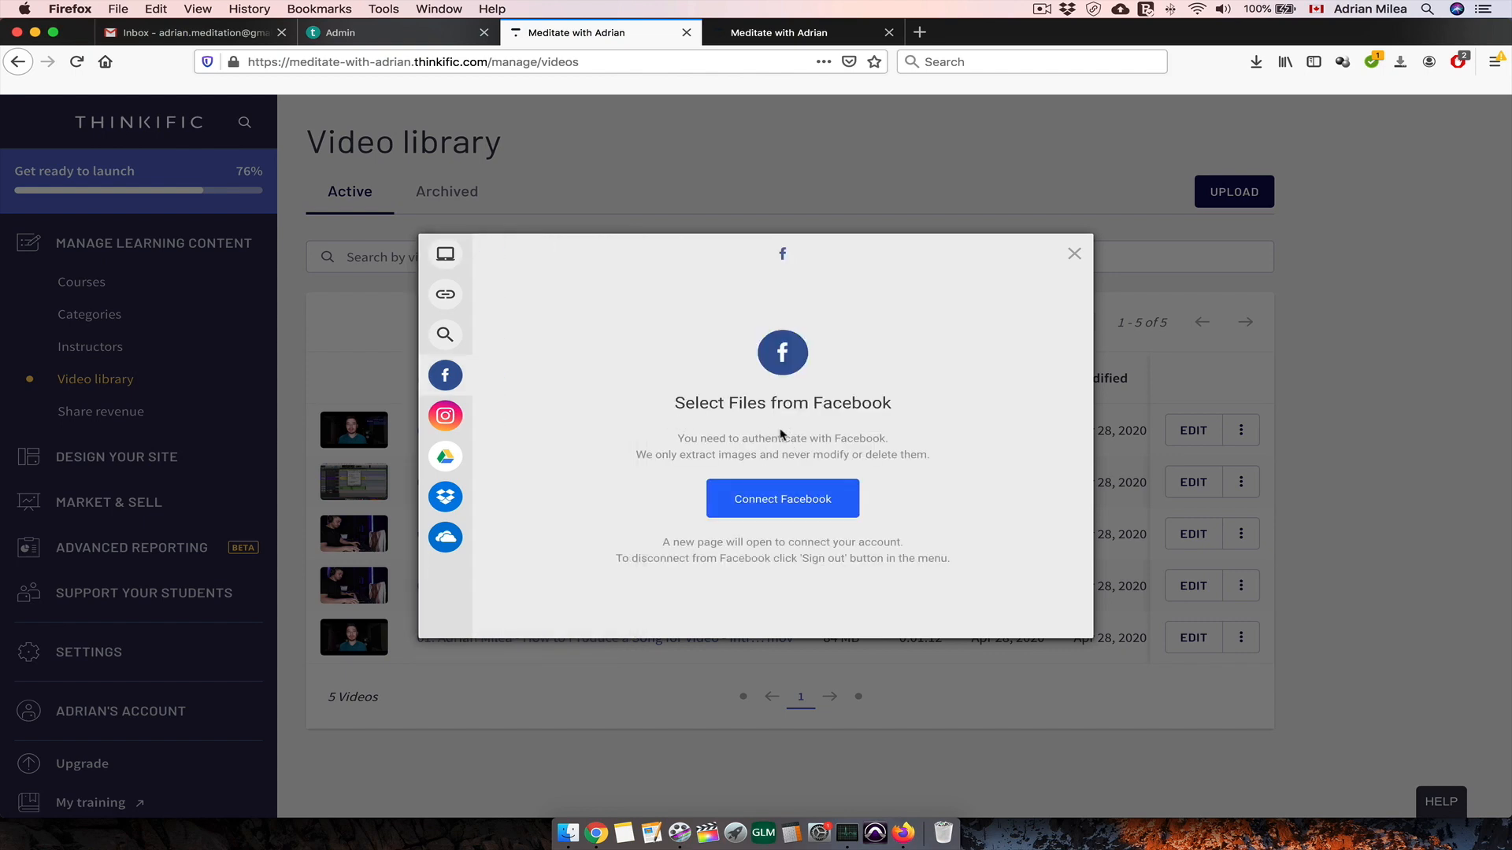
{"action": "left_click", "coordinate": [463, 416]}
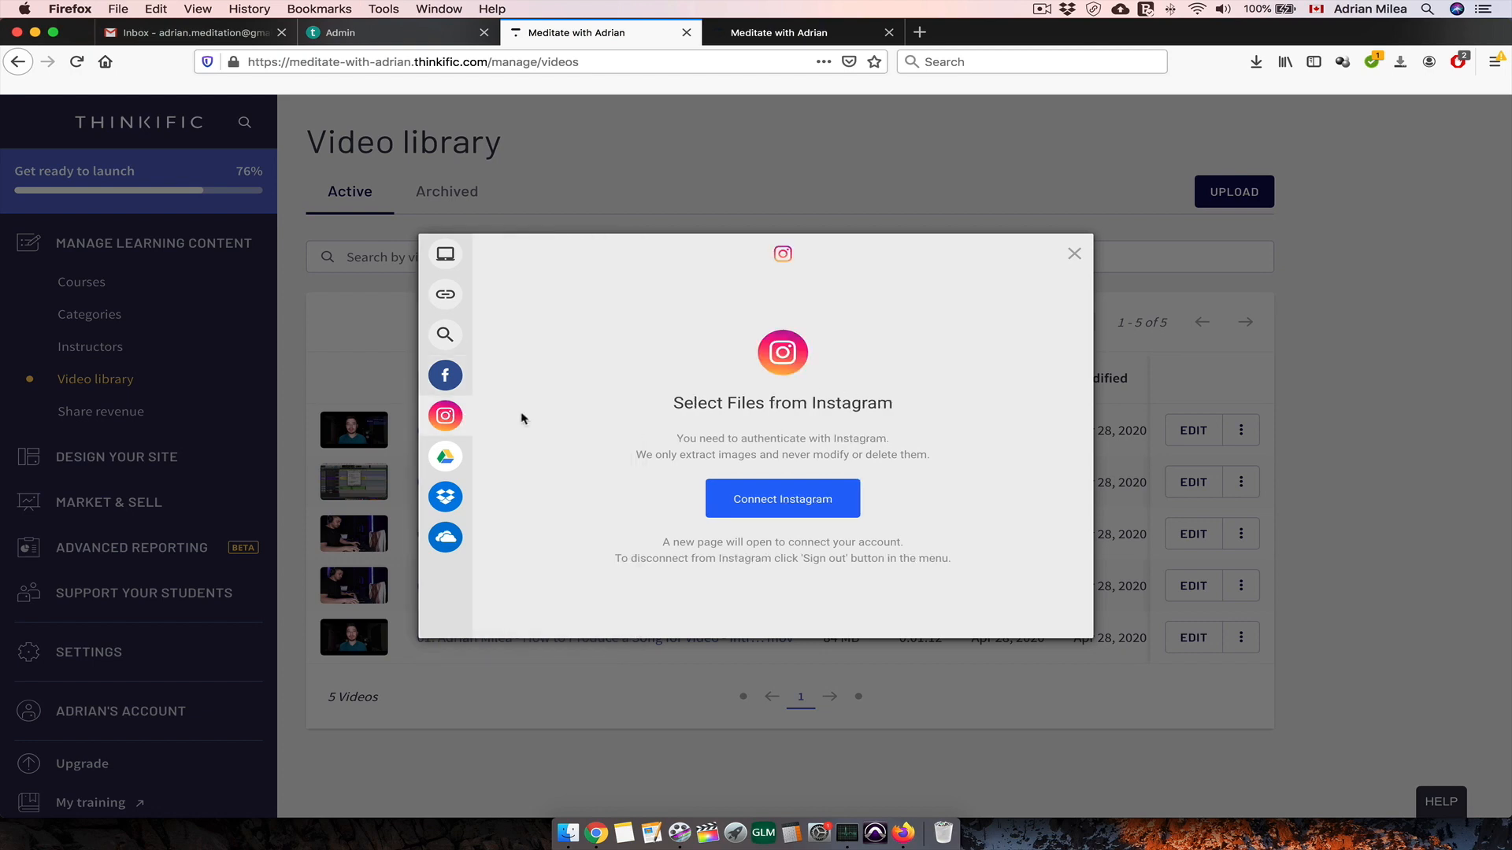
{"action": "left_click", "coordinate": [449, 459]}
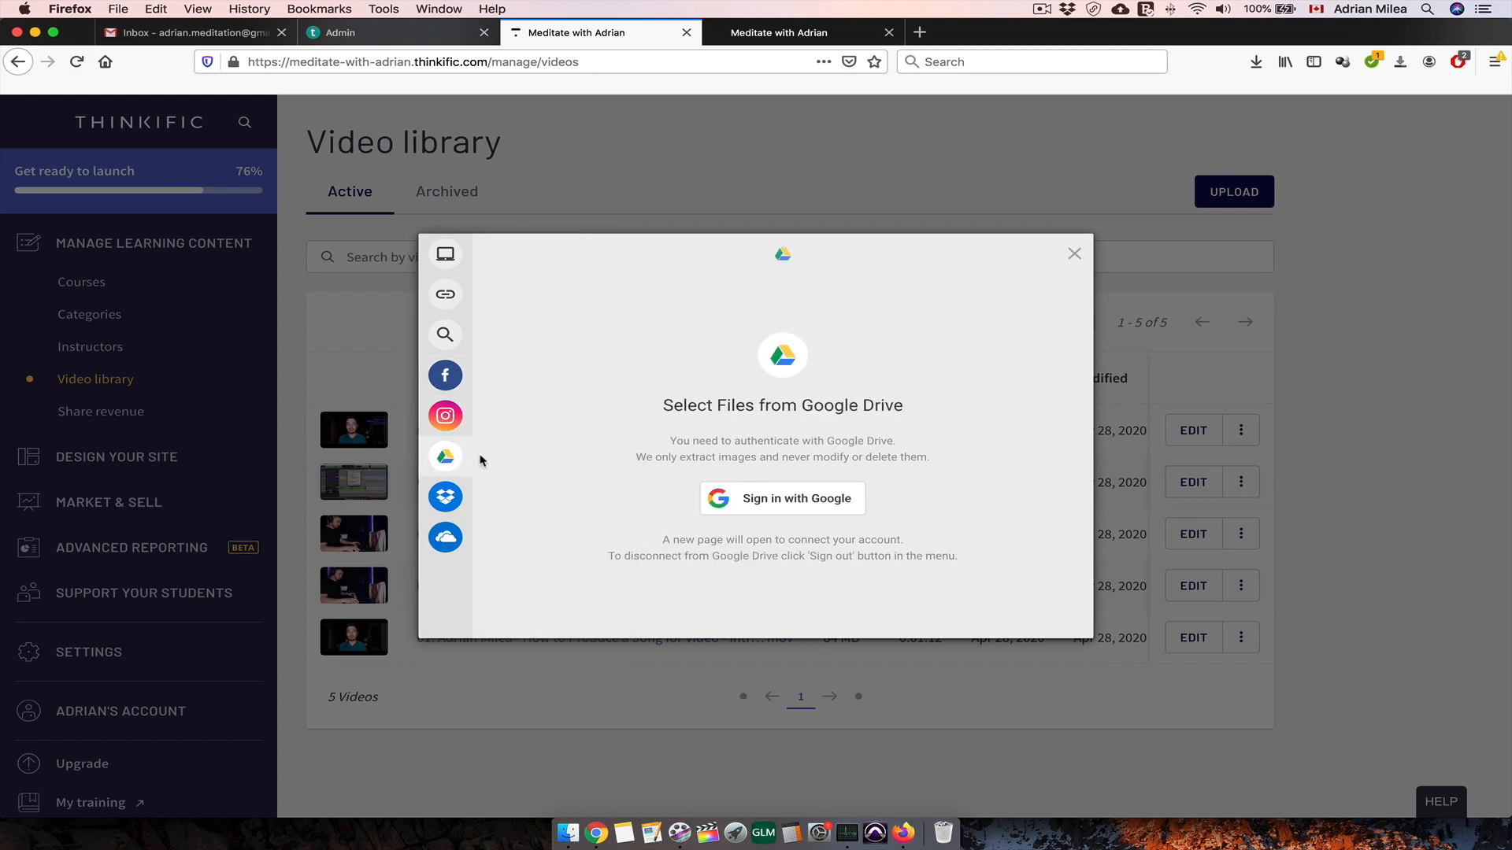
{"action": "left_click", "coordinate": [470, 501]}
{"action": "left_click", "coordinate": [512, 541]}
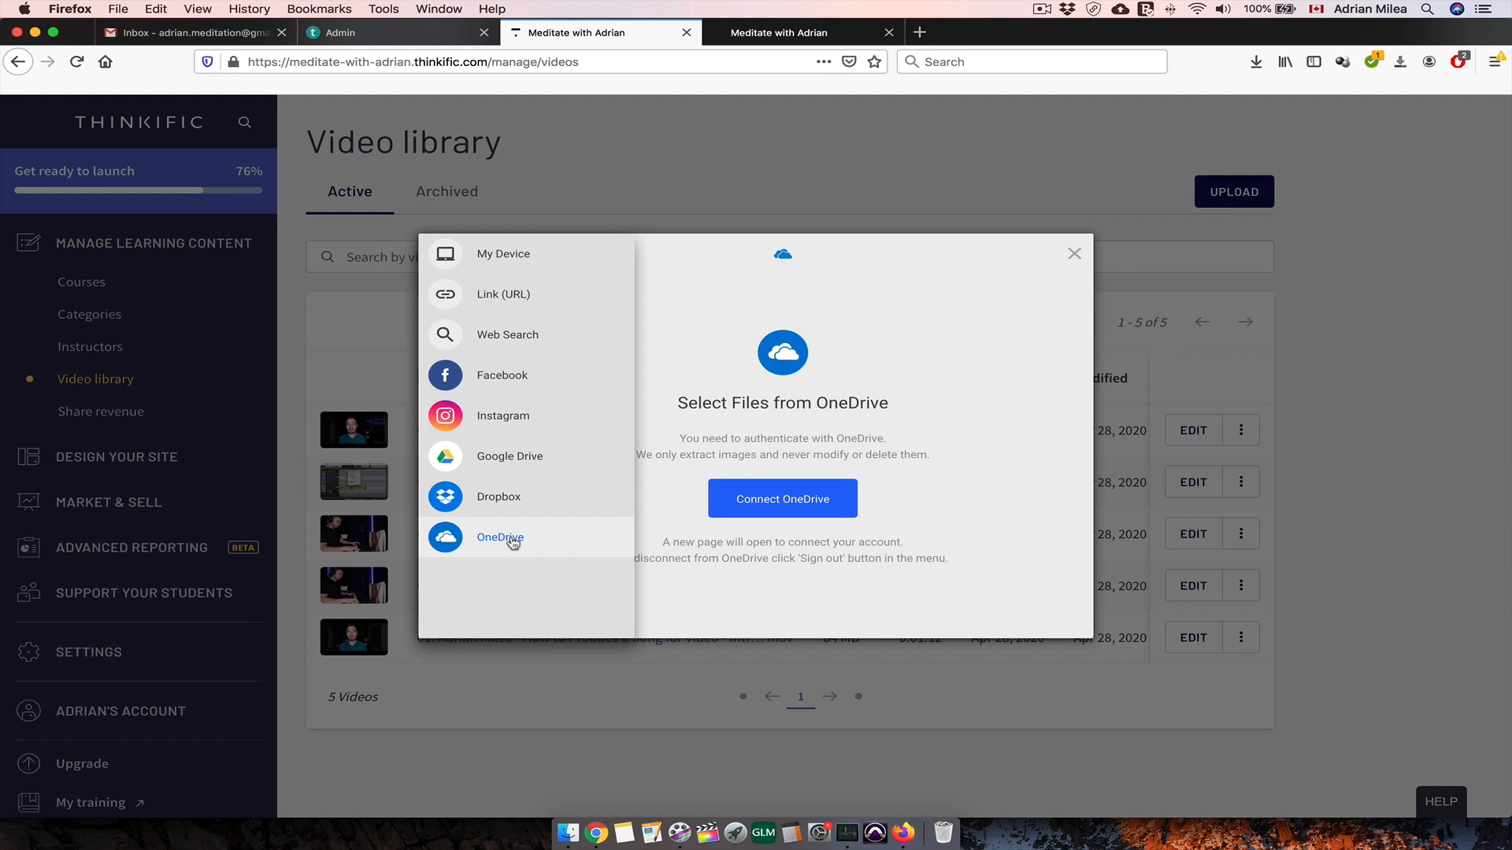
{"action": "left_click", "coordinate": [1074, 255]}
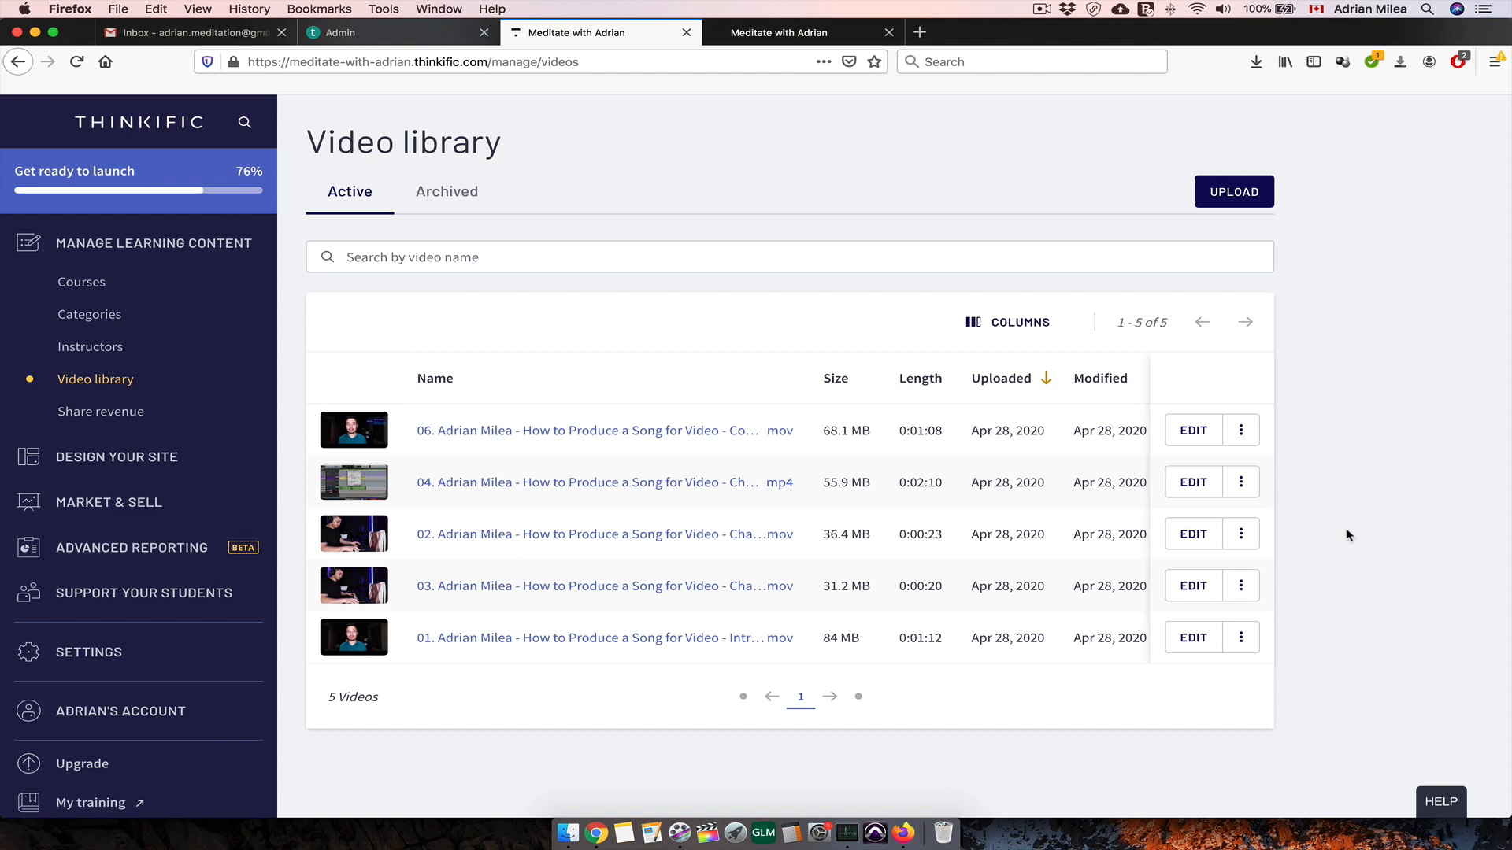
- Show the additional actions available for the 06 Conclusions video in the video library
{"action": "left_click", "coordinate": [1244, 434]}
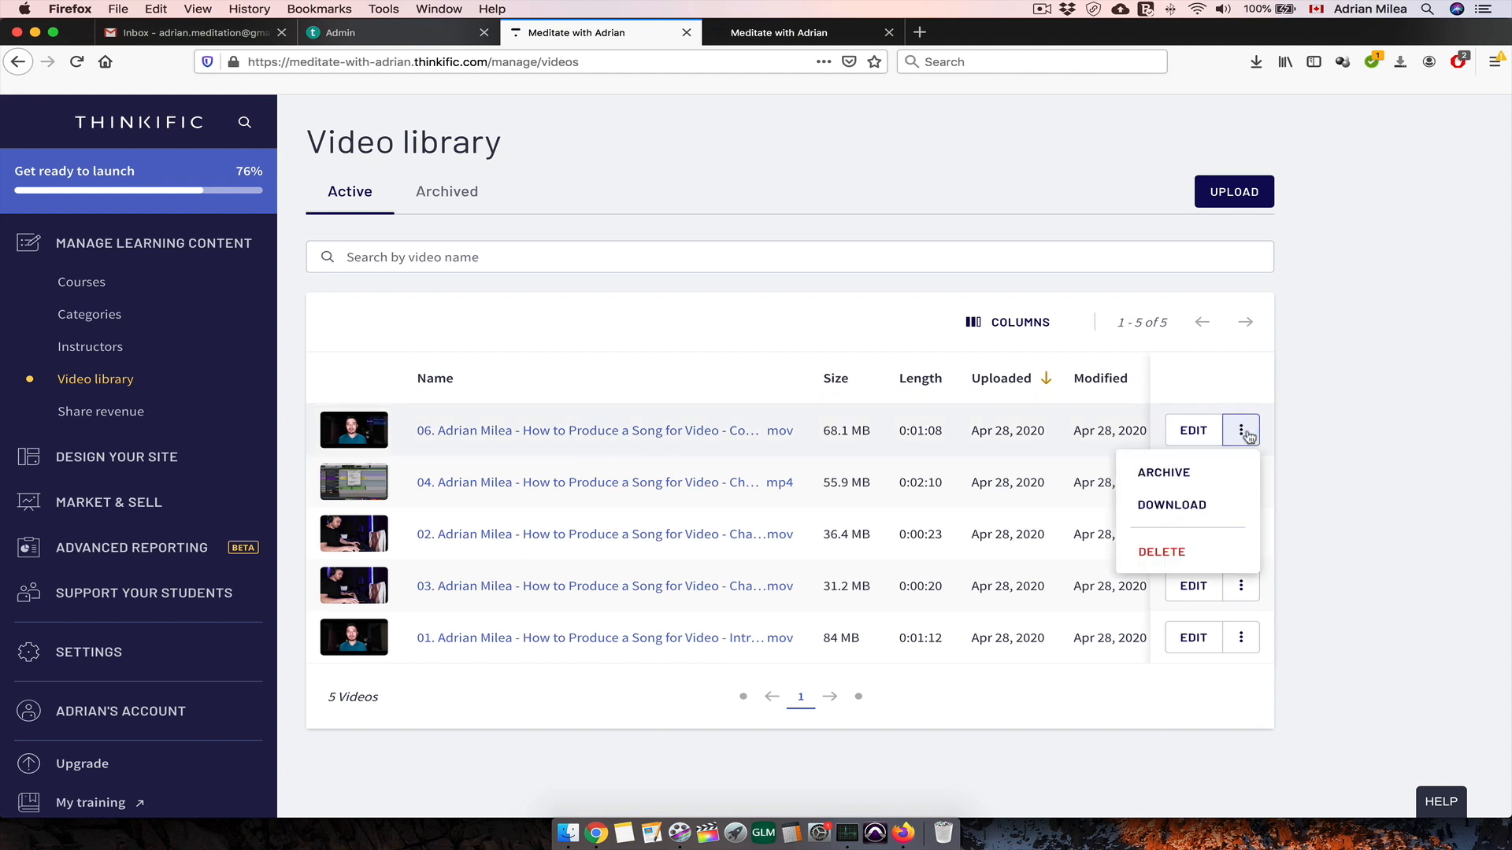